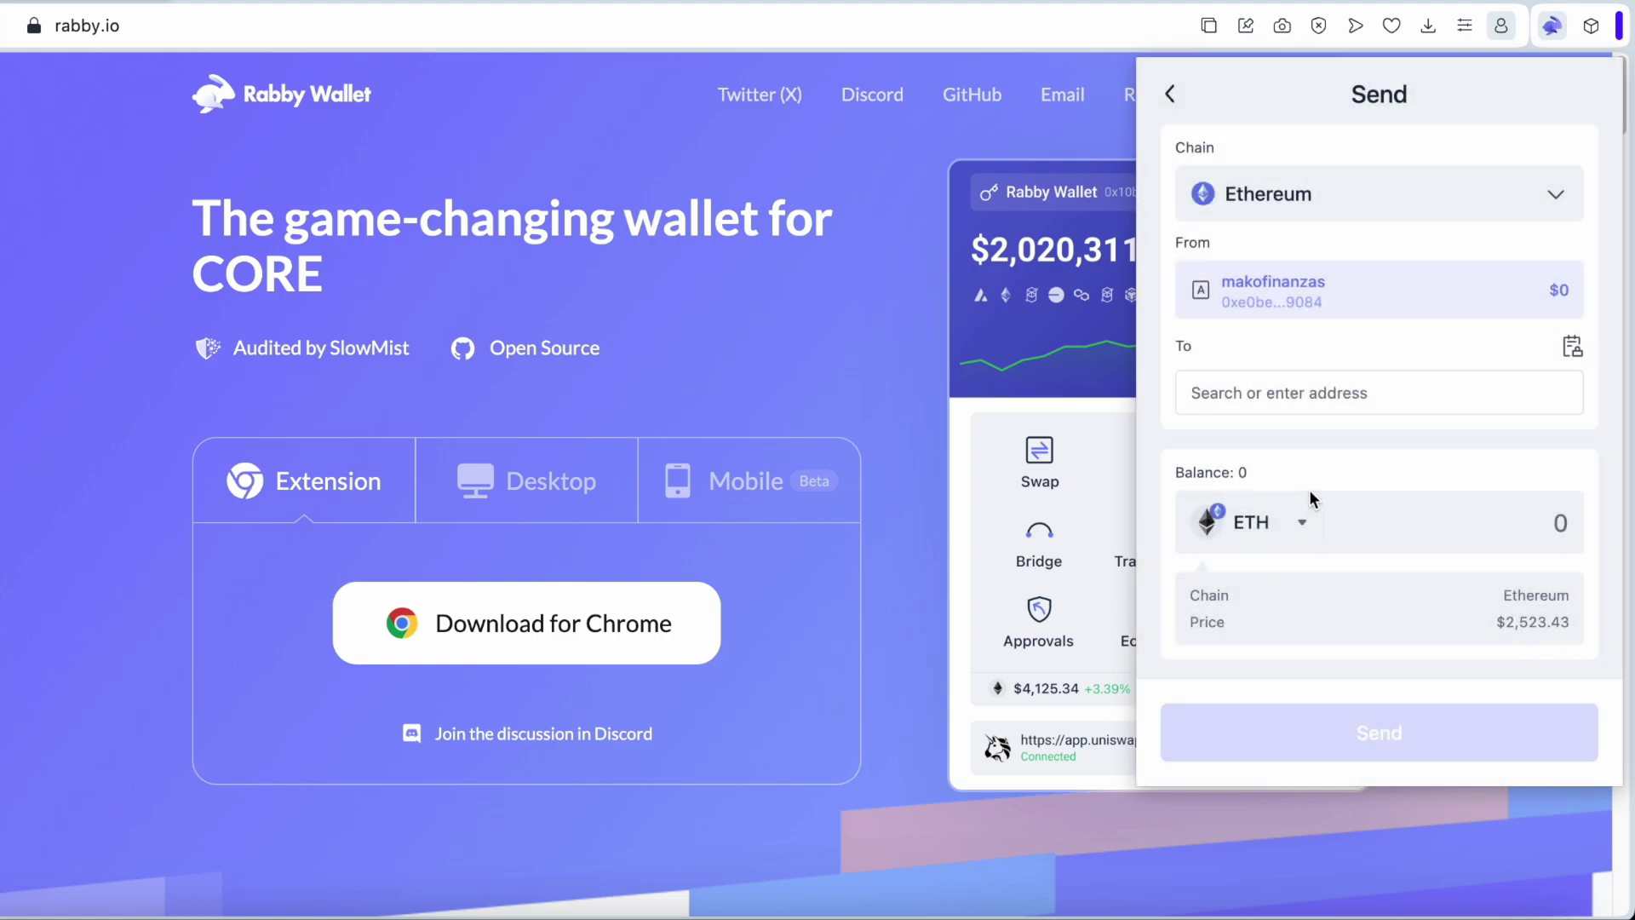
Fill in a transfer on the Arbitrum chain with "prueba" as the recipient and 4 ETH as the amount
click(1263, 393)
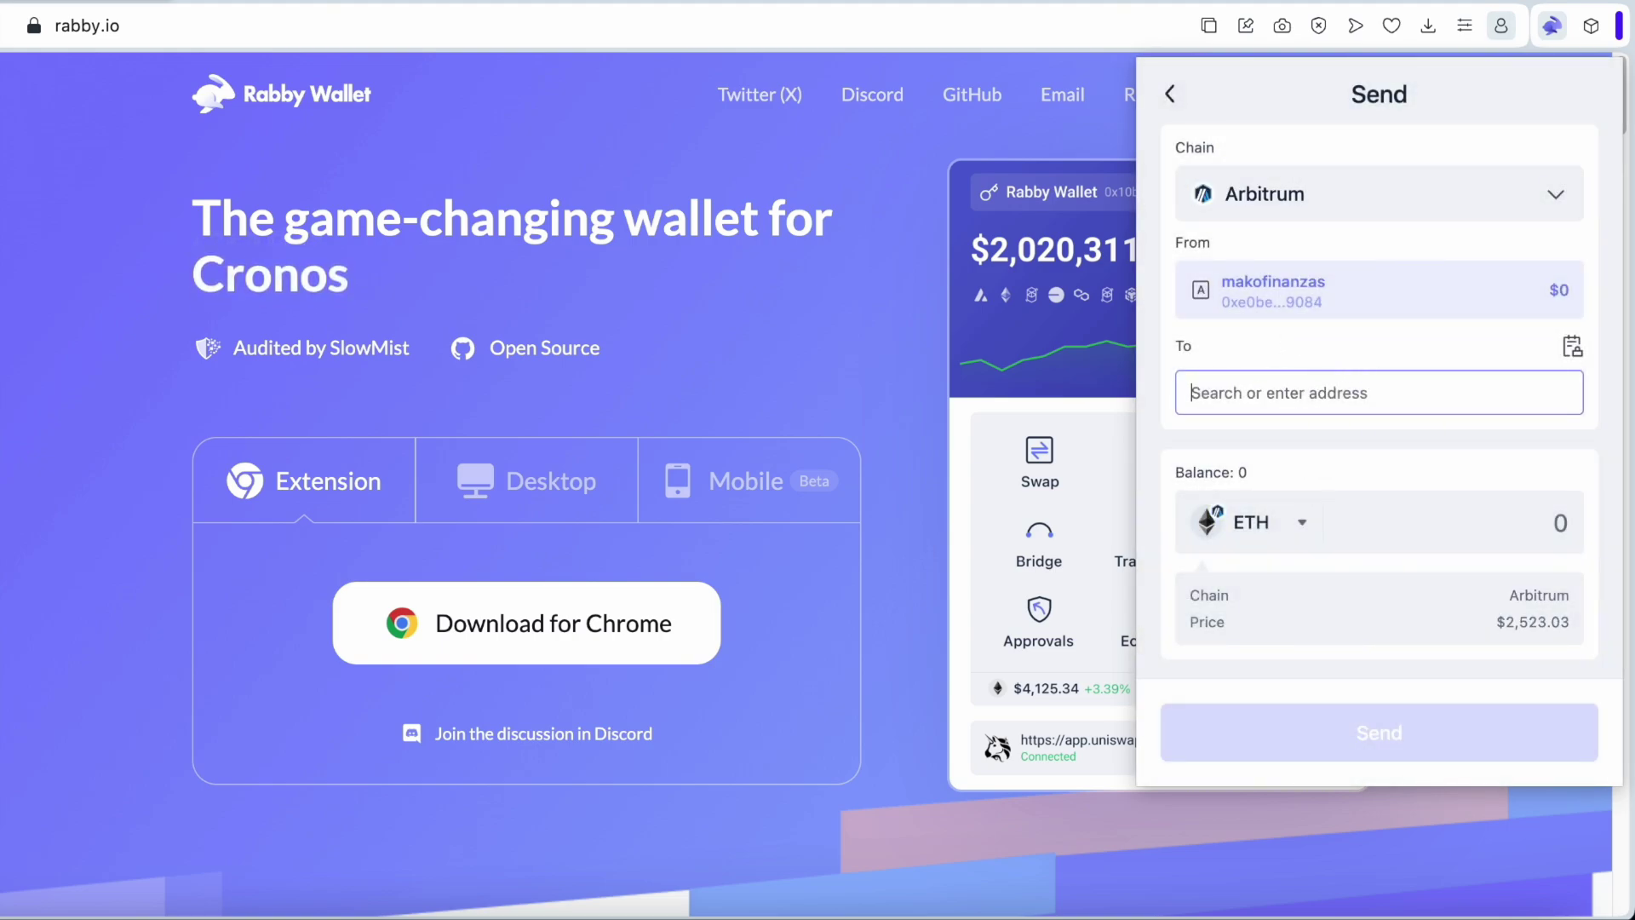
text(prueba)
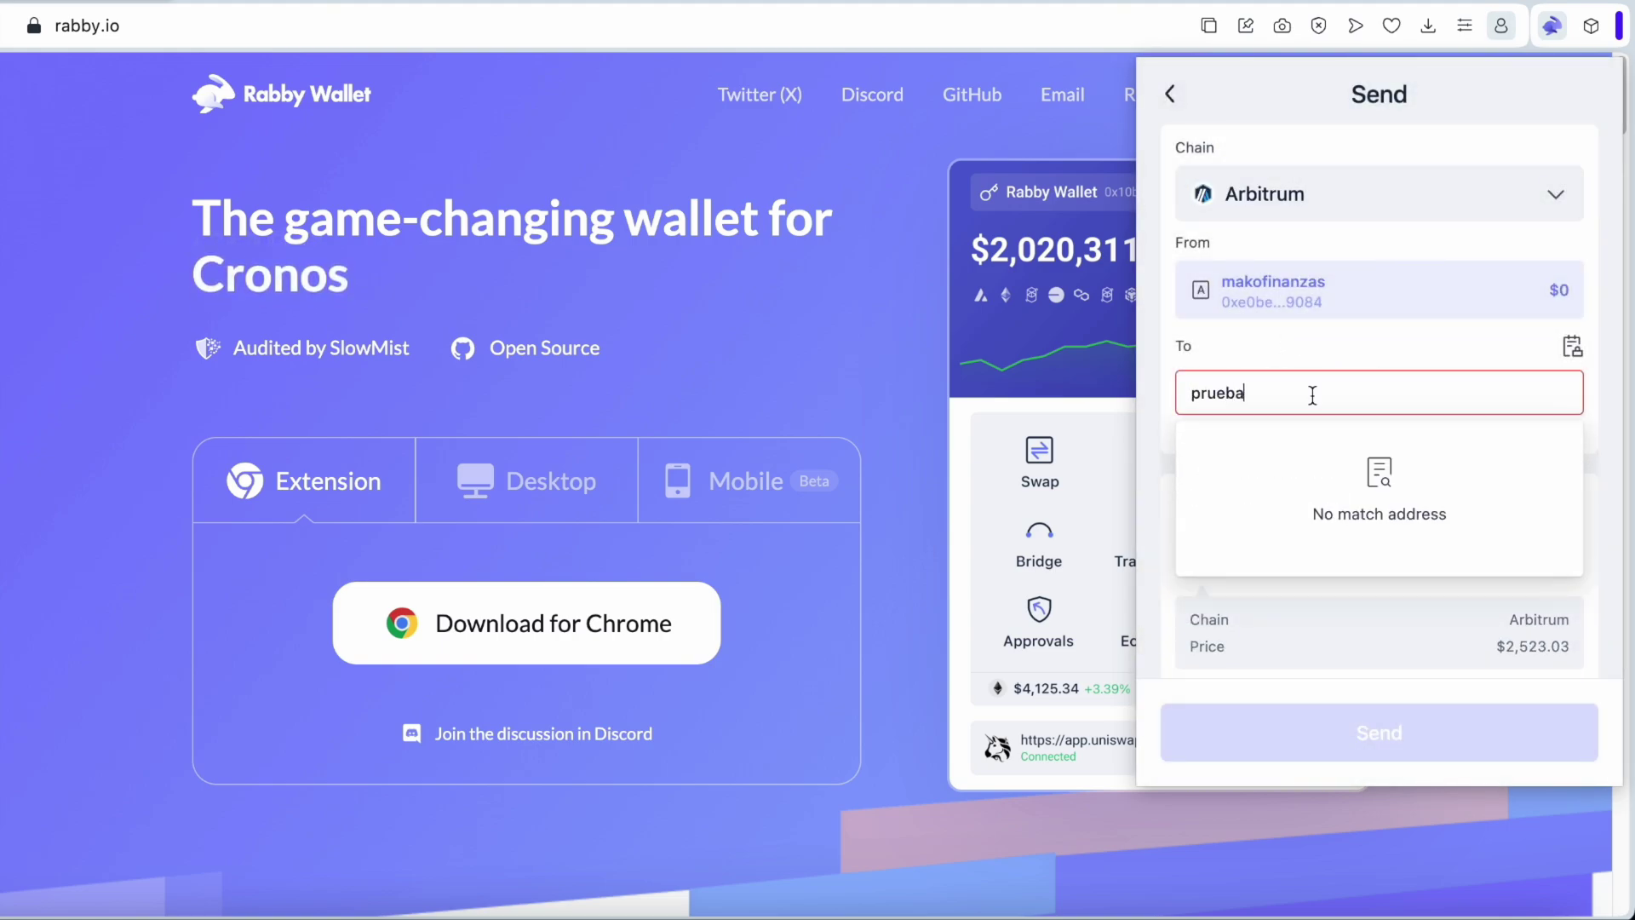
click(1336, 342)
click(1218, 548)
click(1598, 79)
click(1452, 537)
text(4)
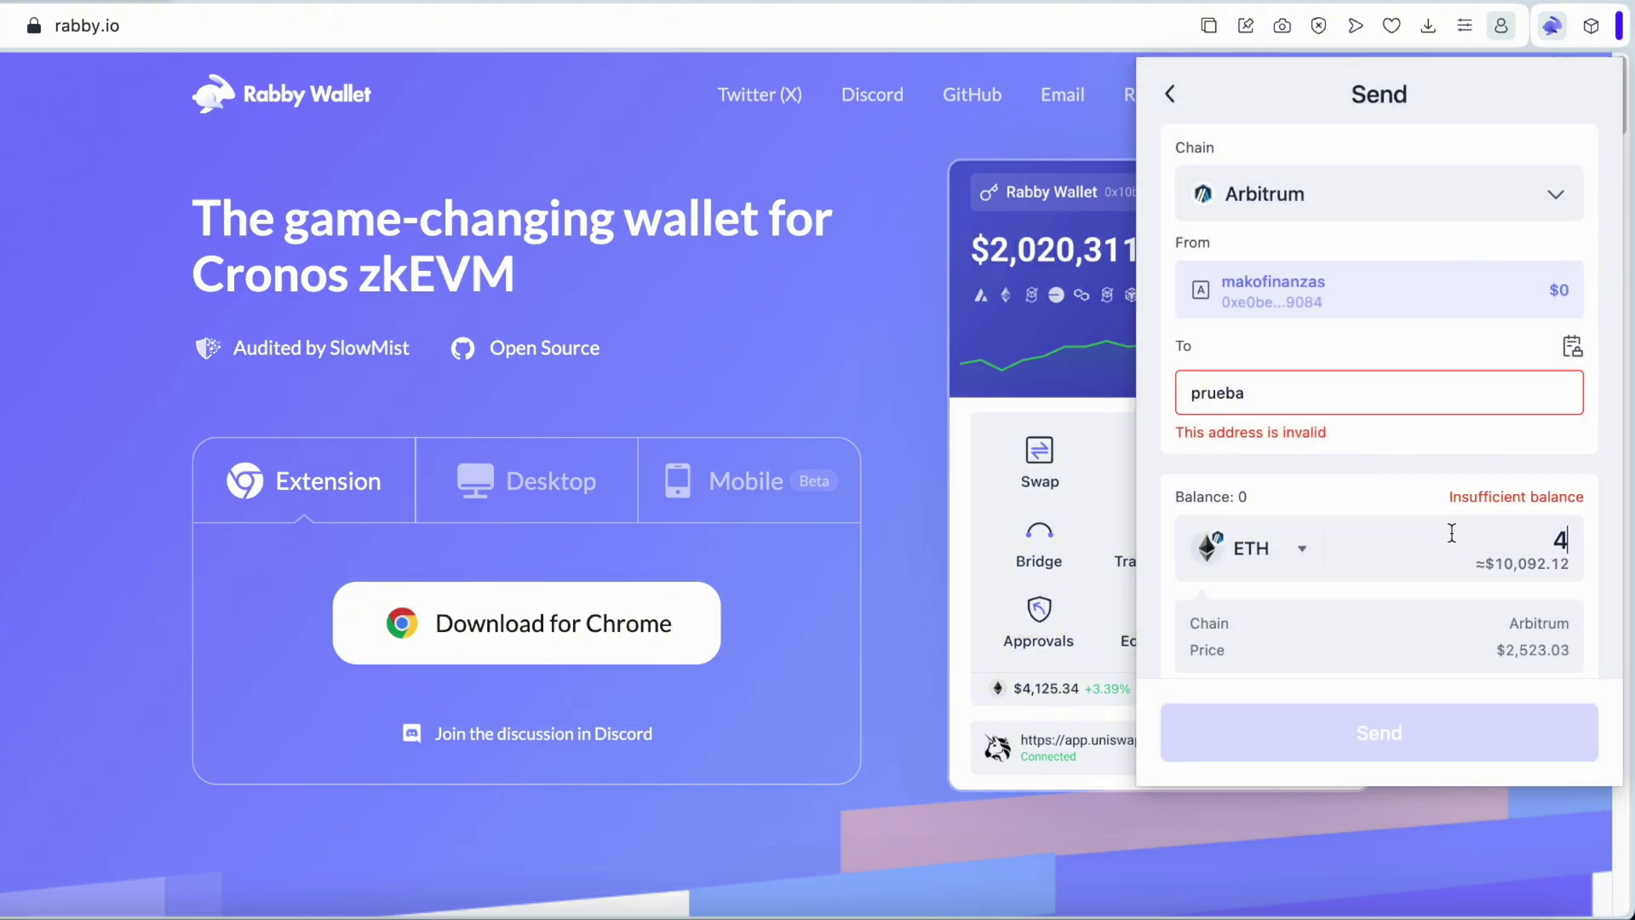
Review the transfer form and its whitelisted recipient addresses, and close the address selection without choosing one
scroll(1447, 532, down, 1)
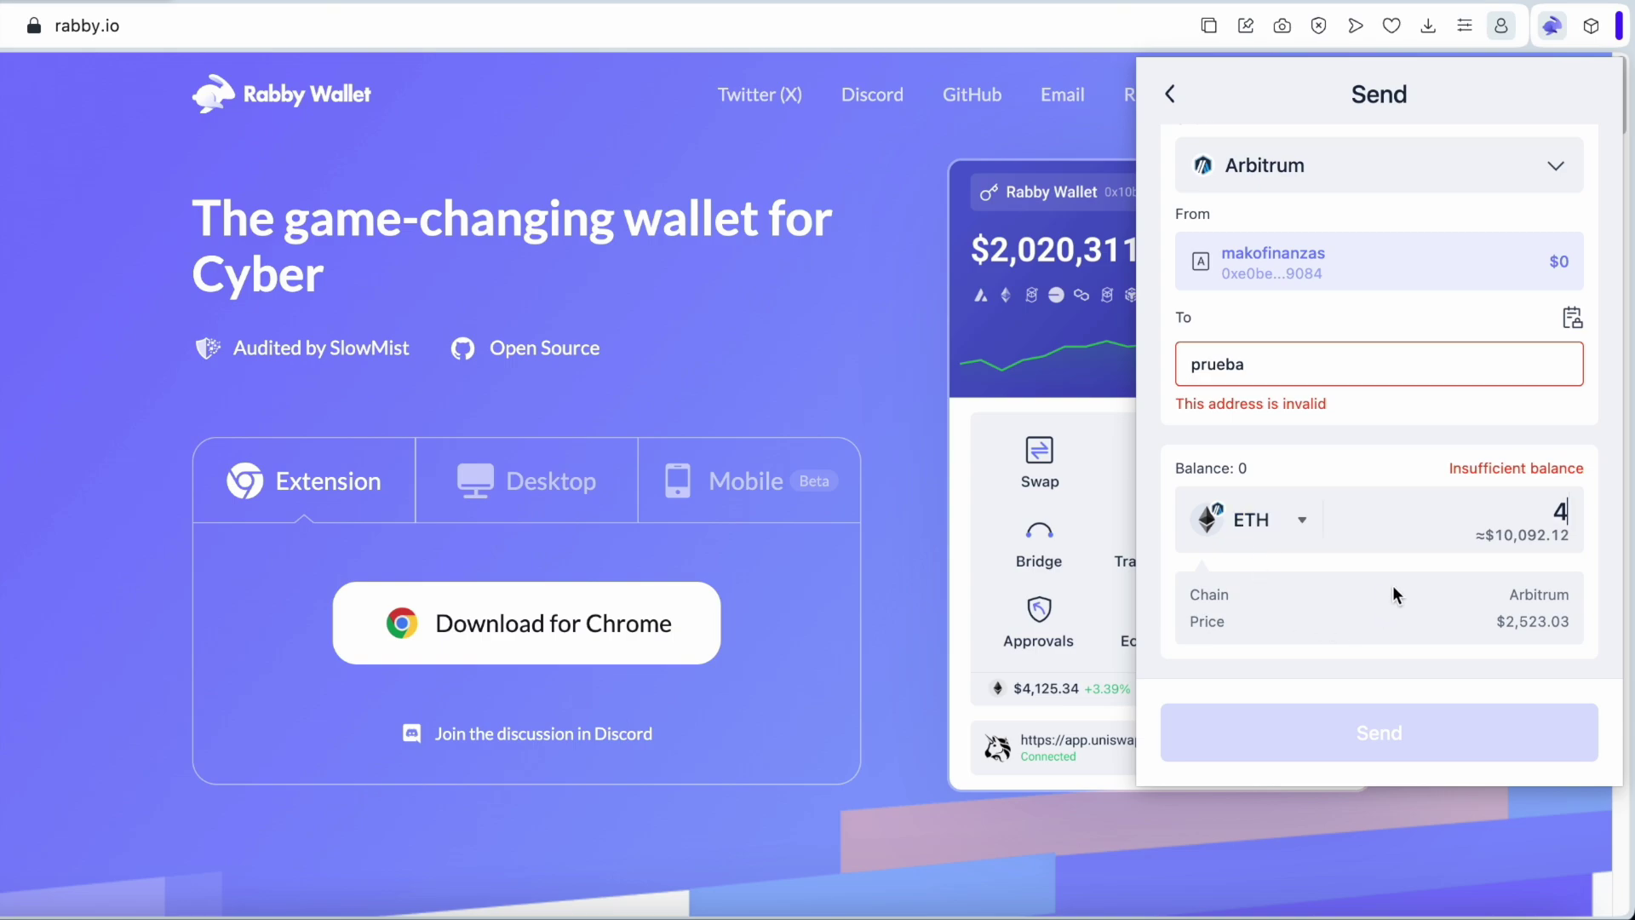
scroll(1393, 585, up, 1)
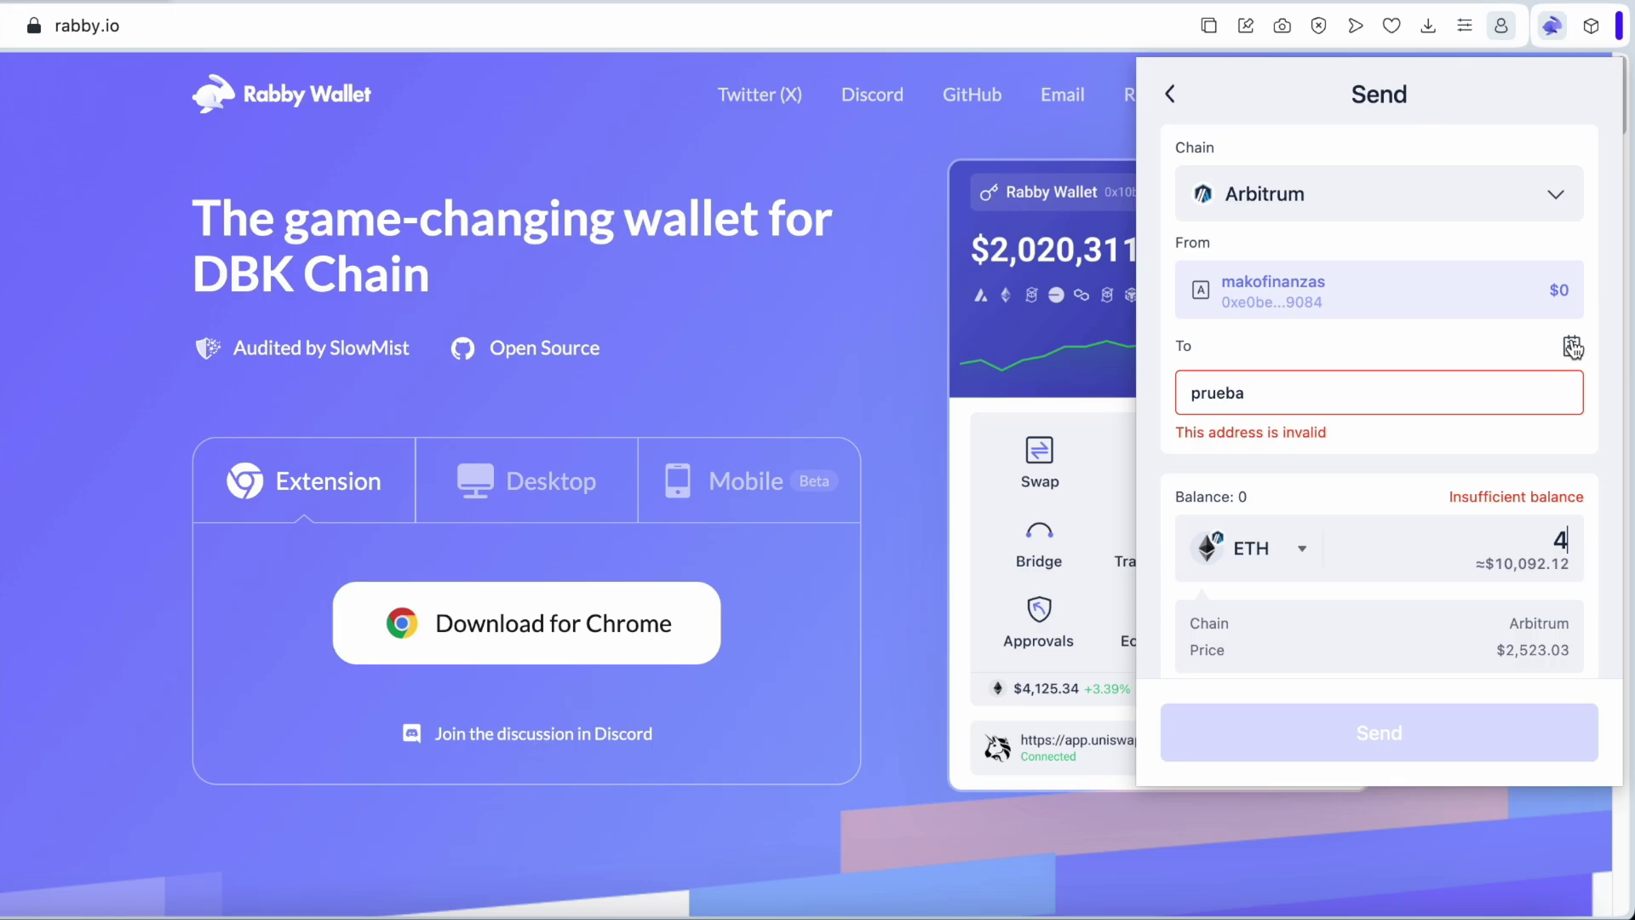
scroll(1366, 591, down, 1)
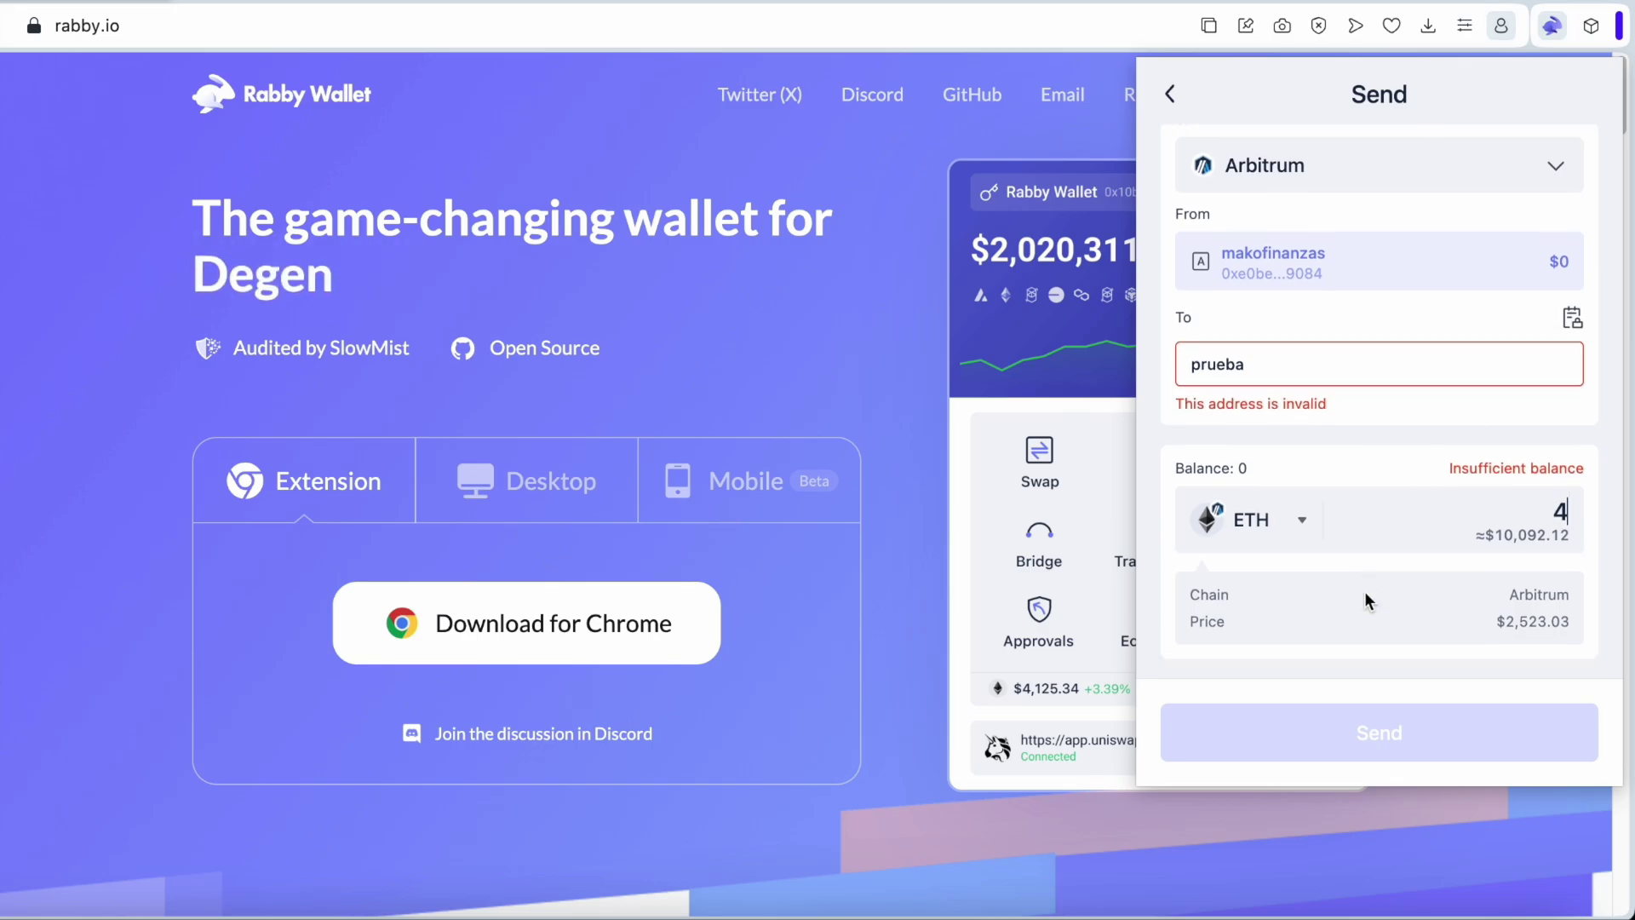
click(1572, 317)
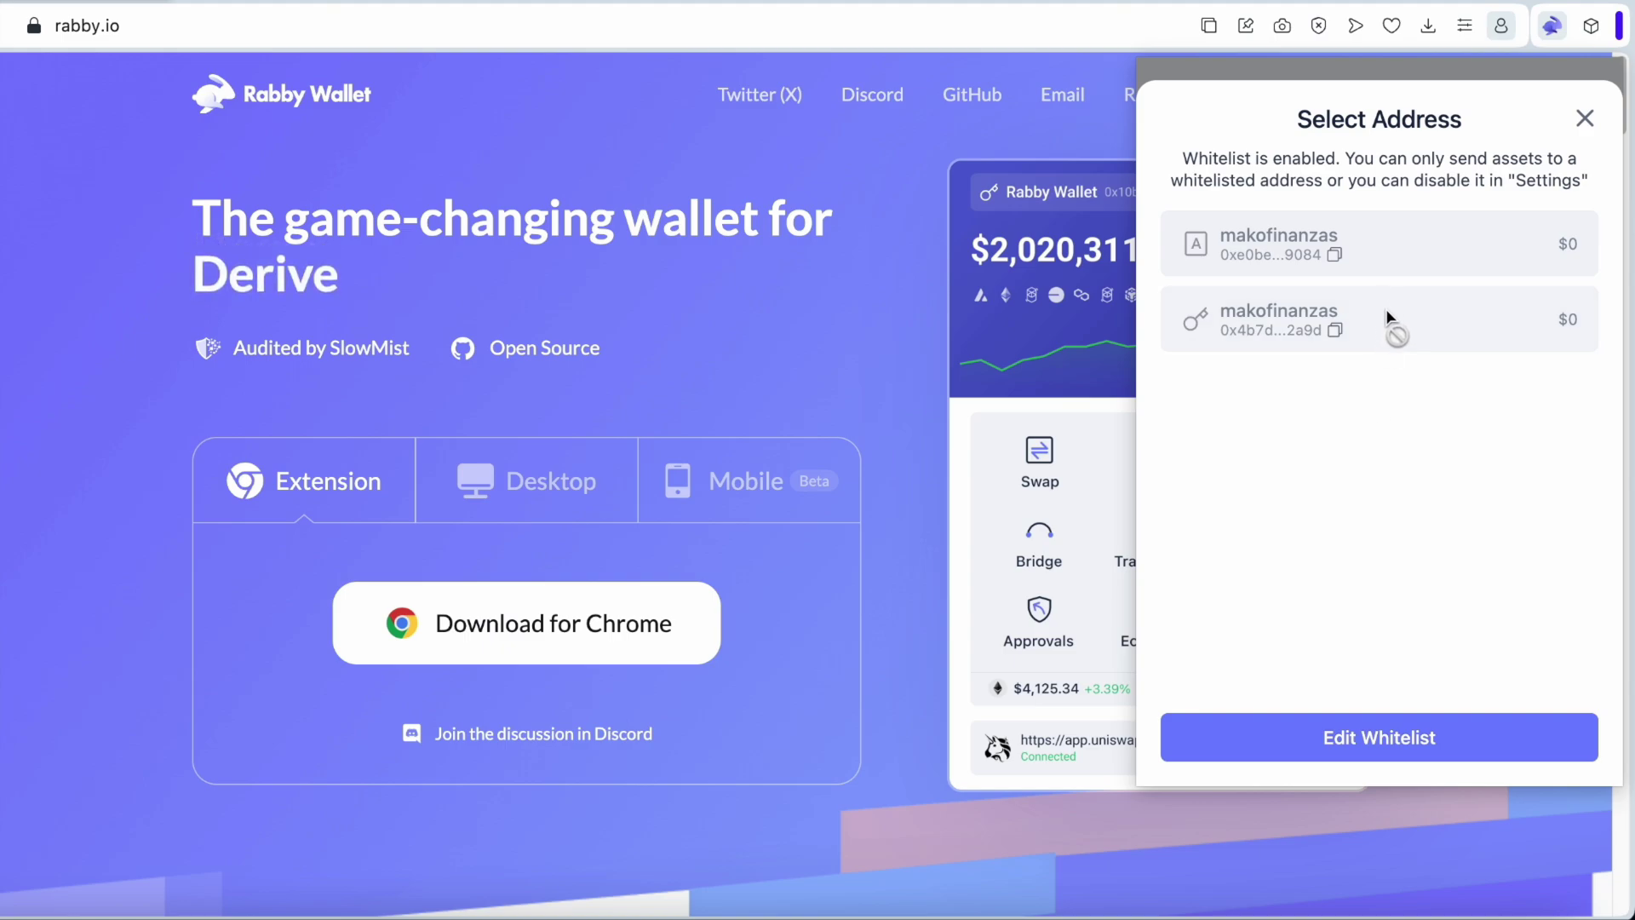
click(1586, 118)
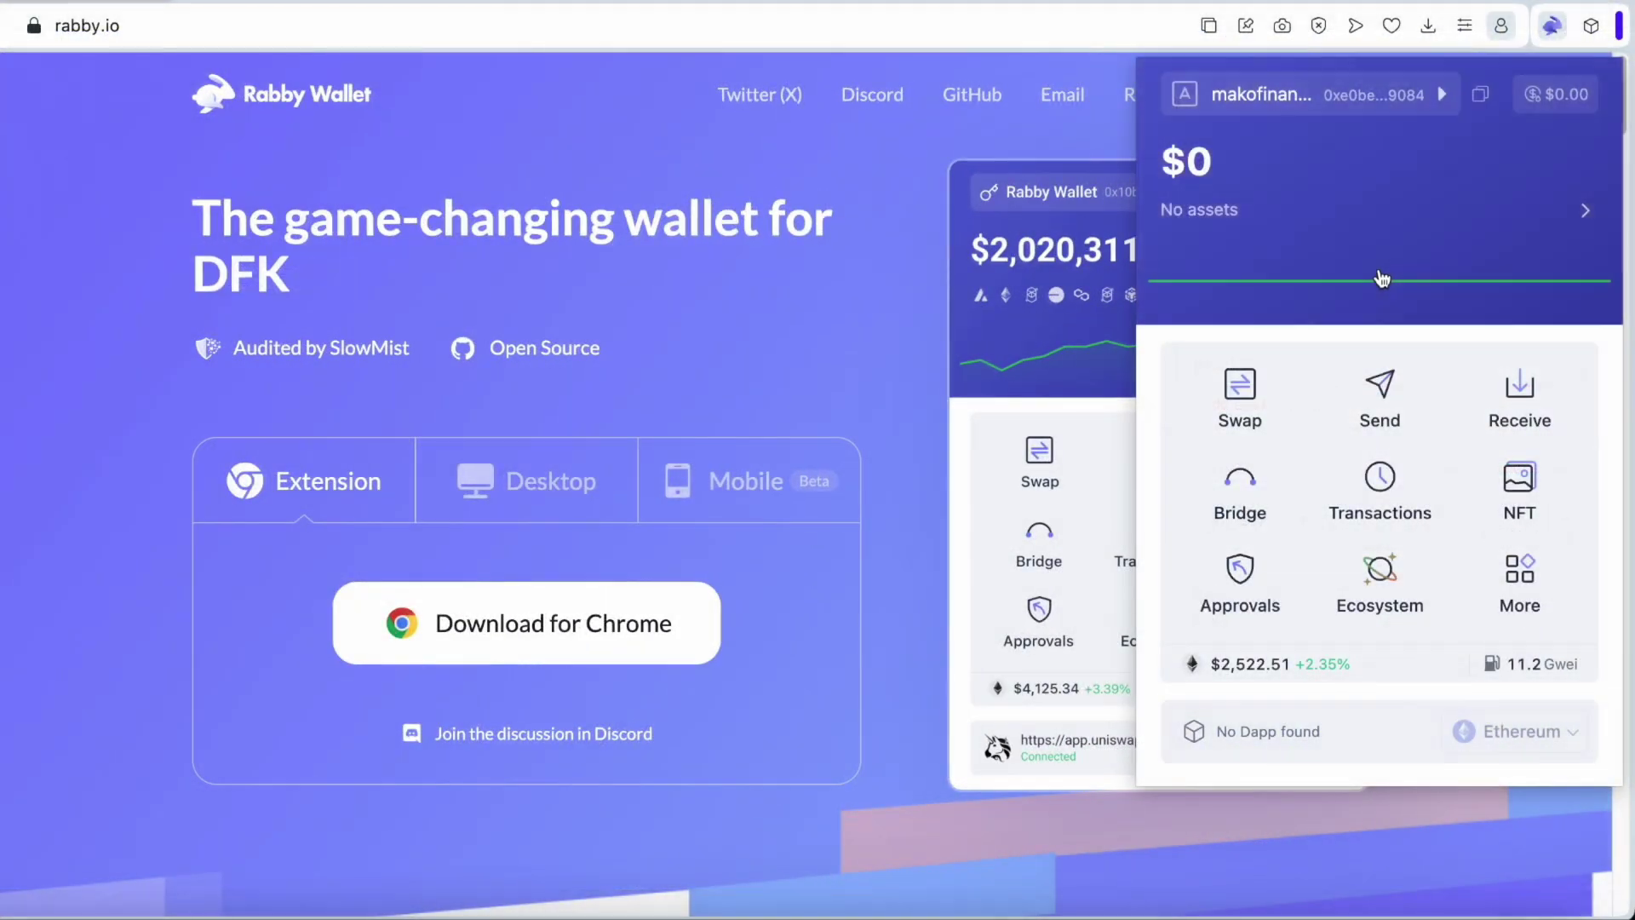
Open the wallet's asset list, try the custom token form with Arbitrum as the chain, and return to the dashboard without adding a token
mouse_move(1378, 275)
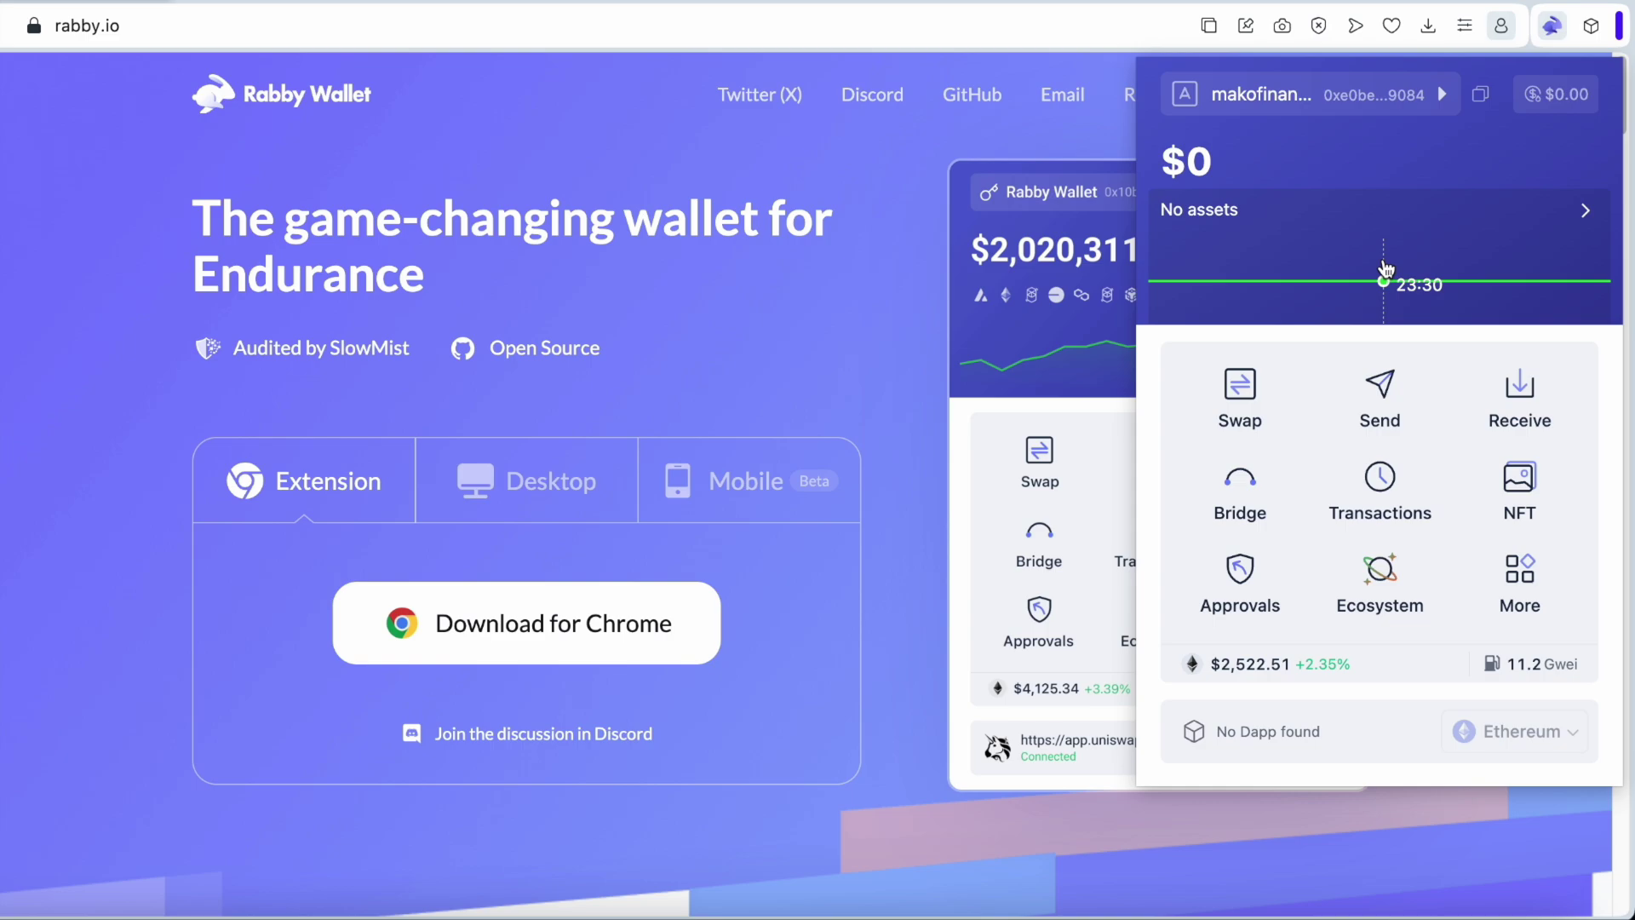
click(1384, 264)
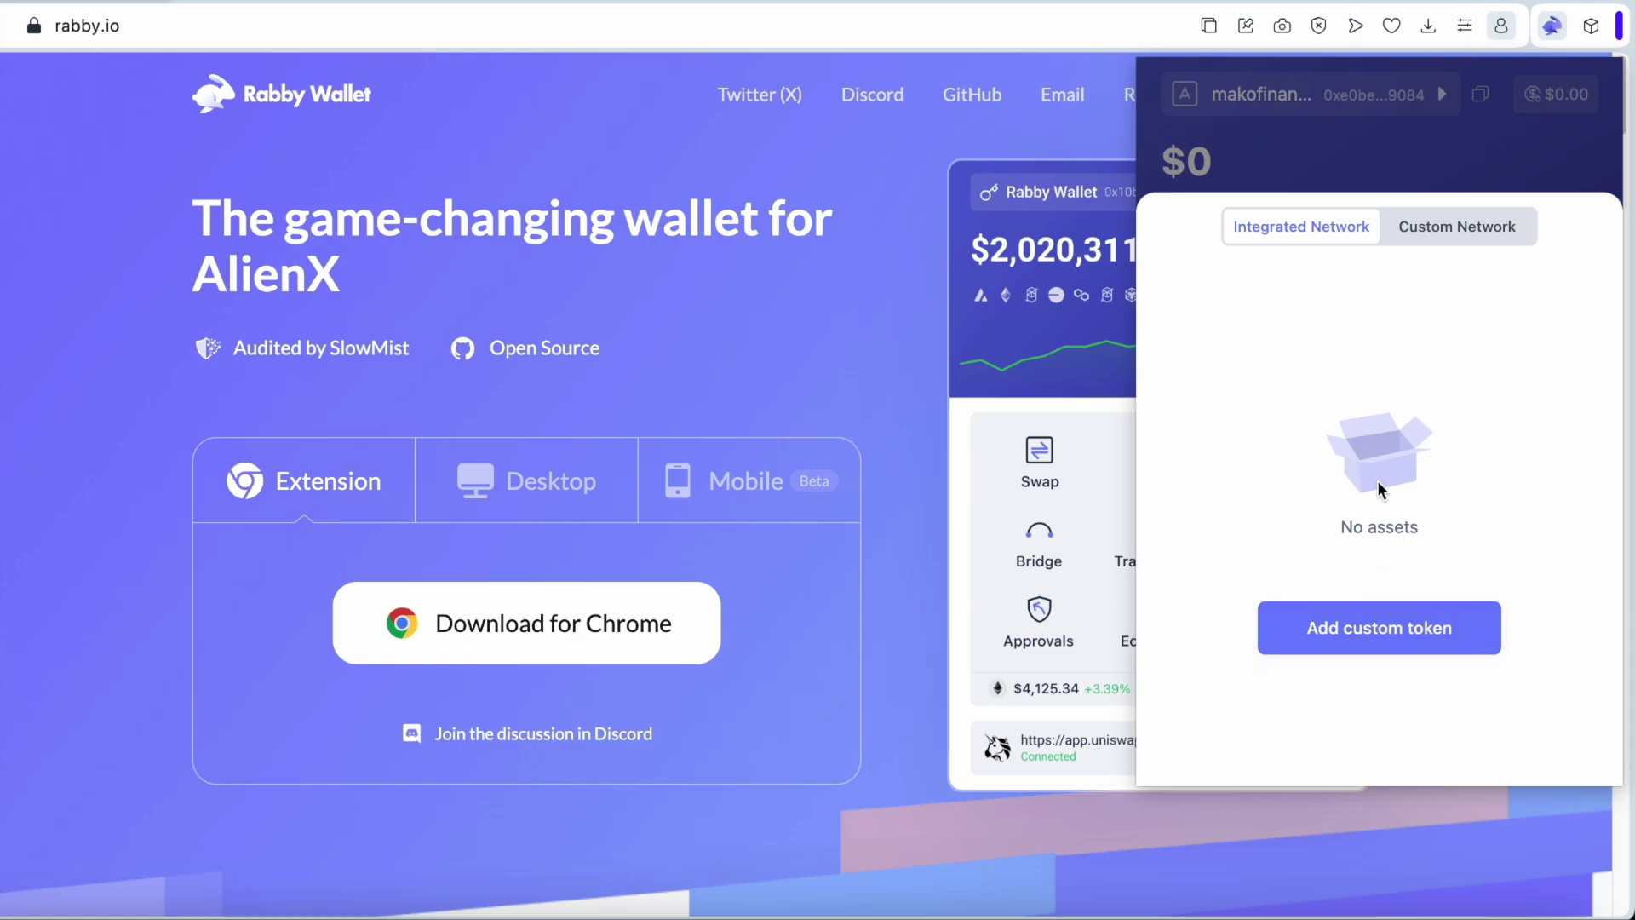
click(1383, 643)
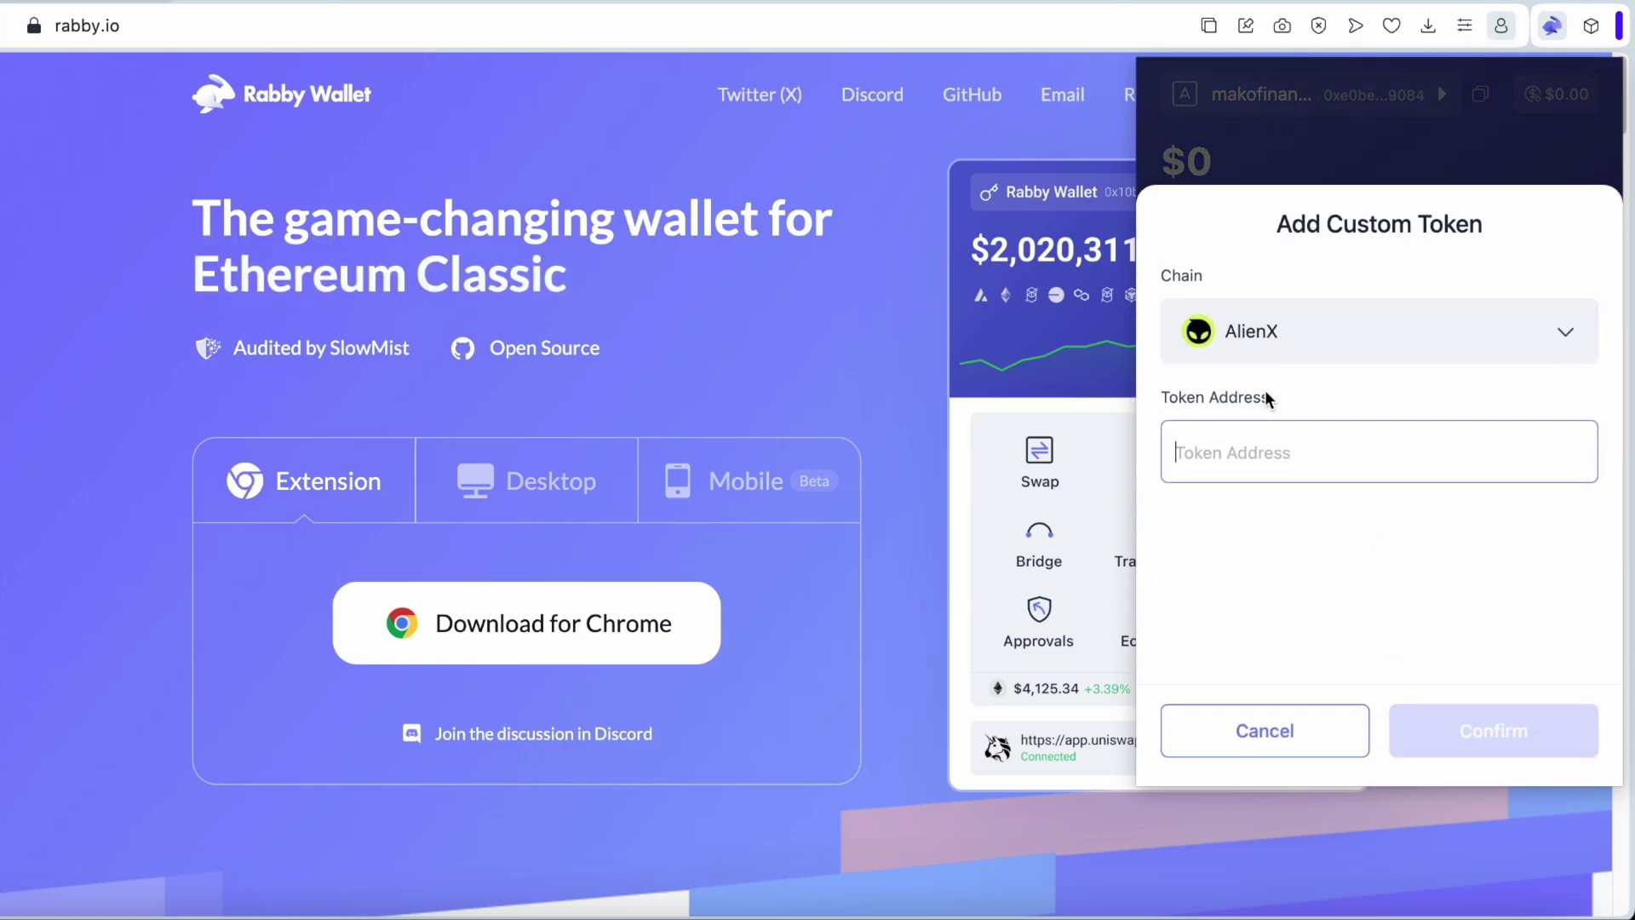
click(1269, 342)
click(1305, 486)
click(1295, 457)
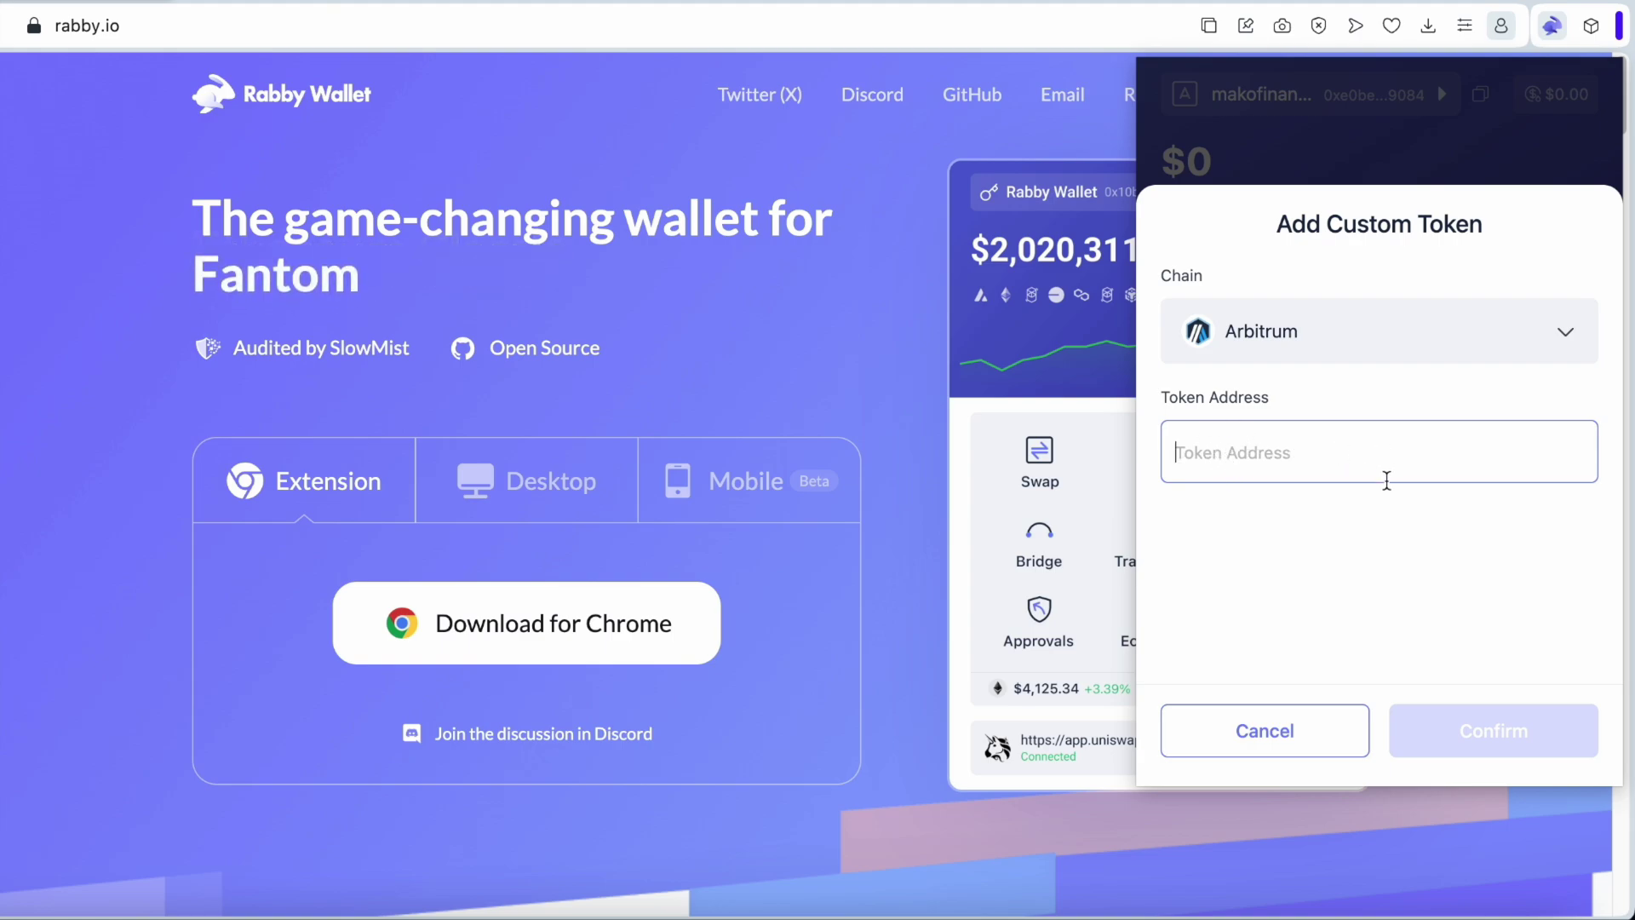
click(1274, 743)
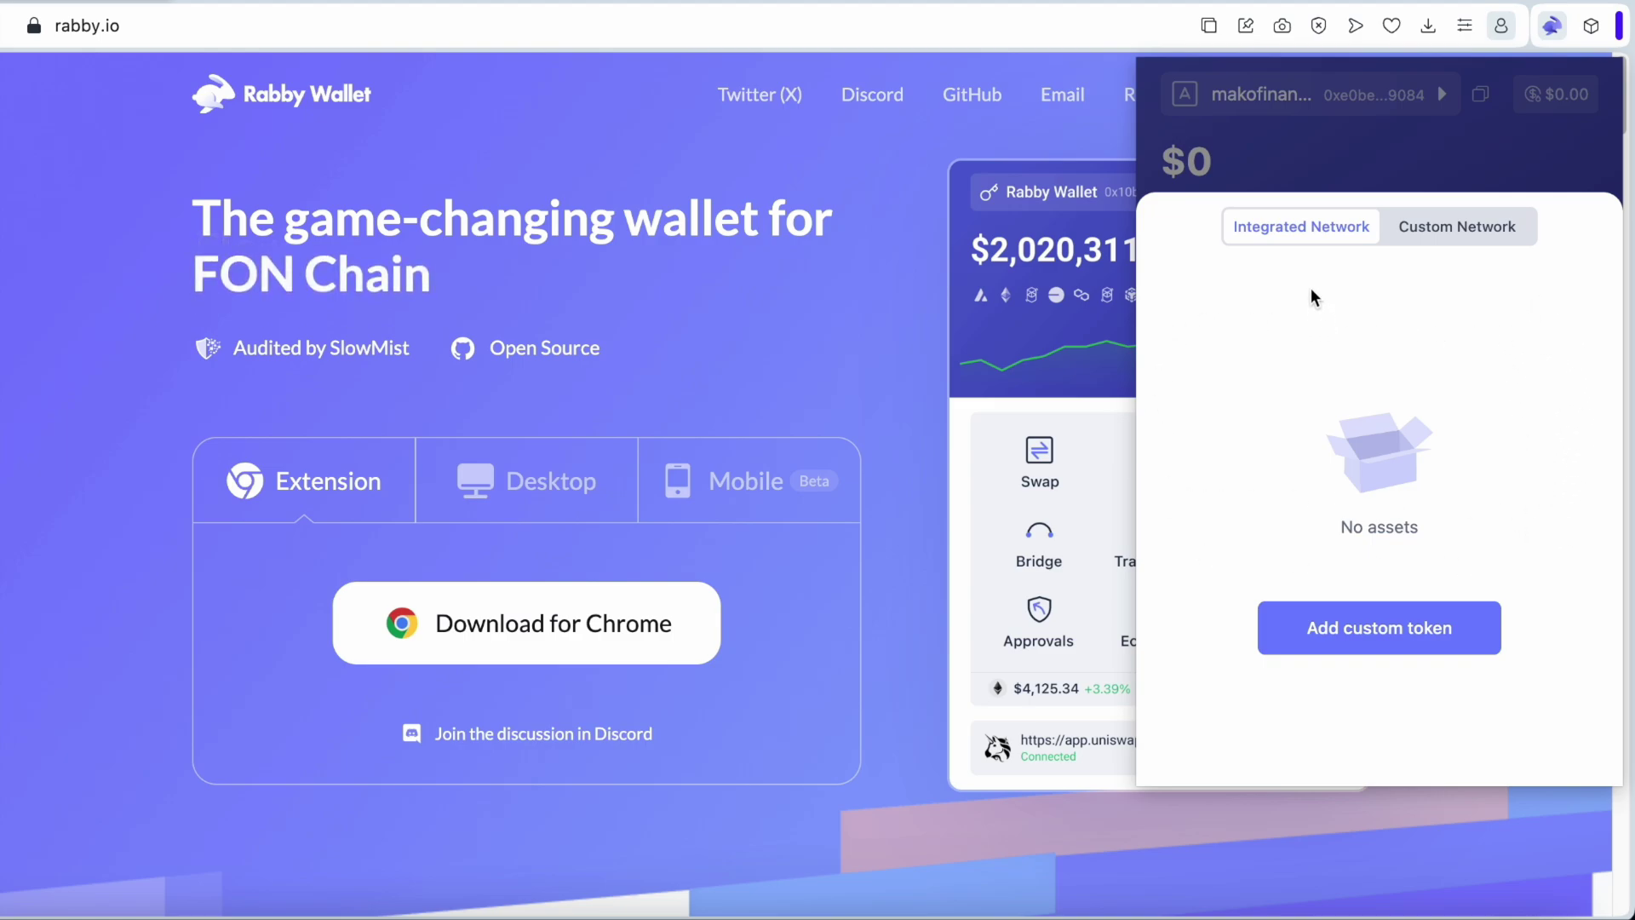
click(1315, 155)
click(1325, 94)
click(1326, 164)
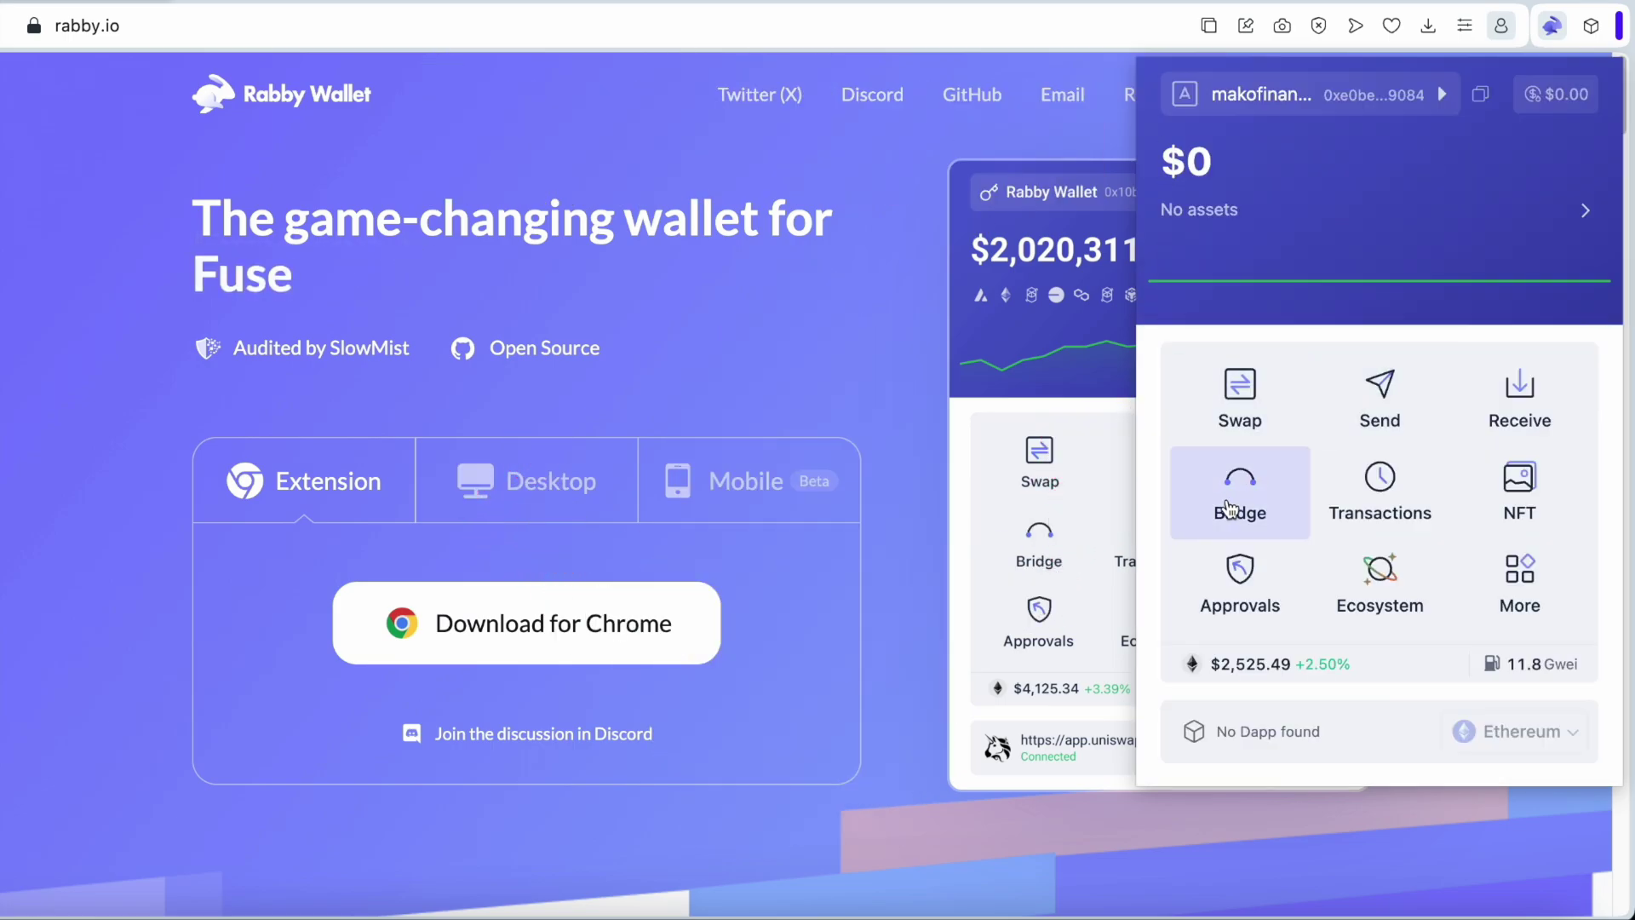
Set up a swap from ETH to USDC on the Arbitrum chain and leave it without entering an amount
click(1240, 407)
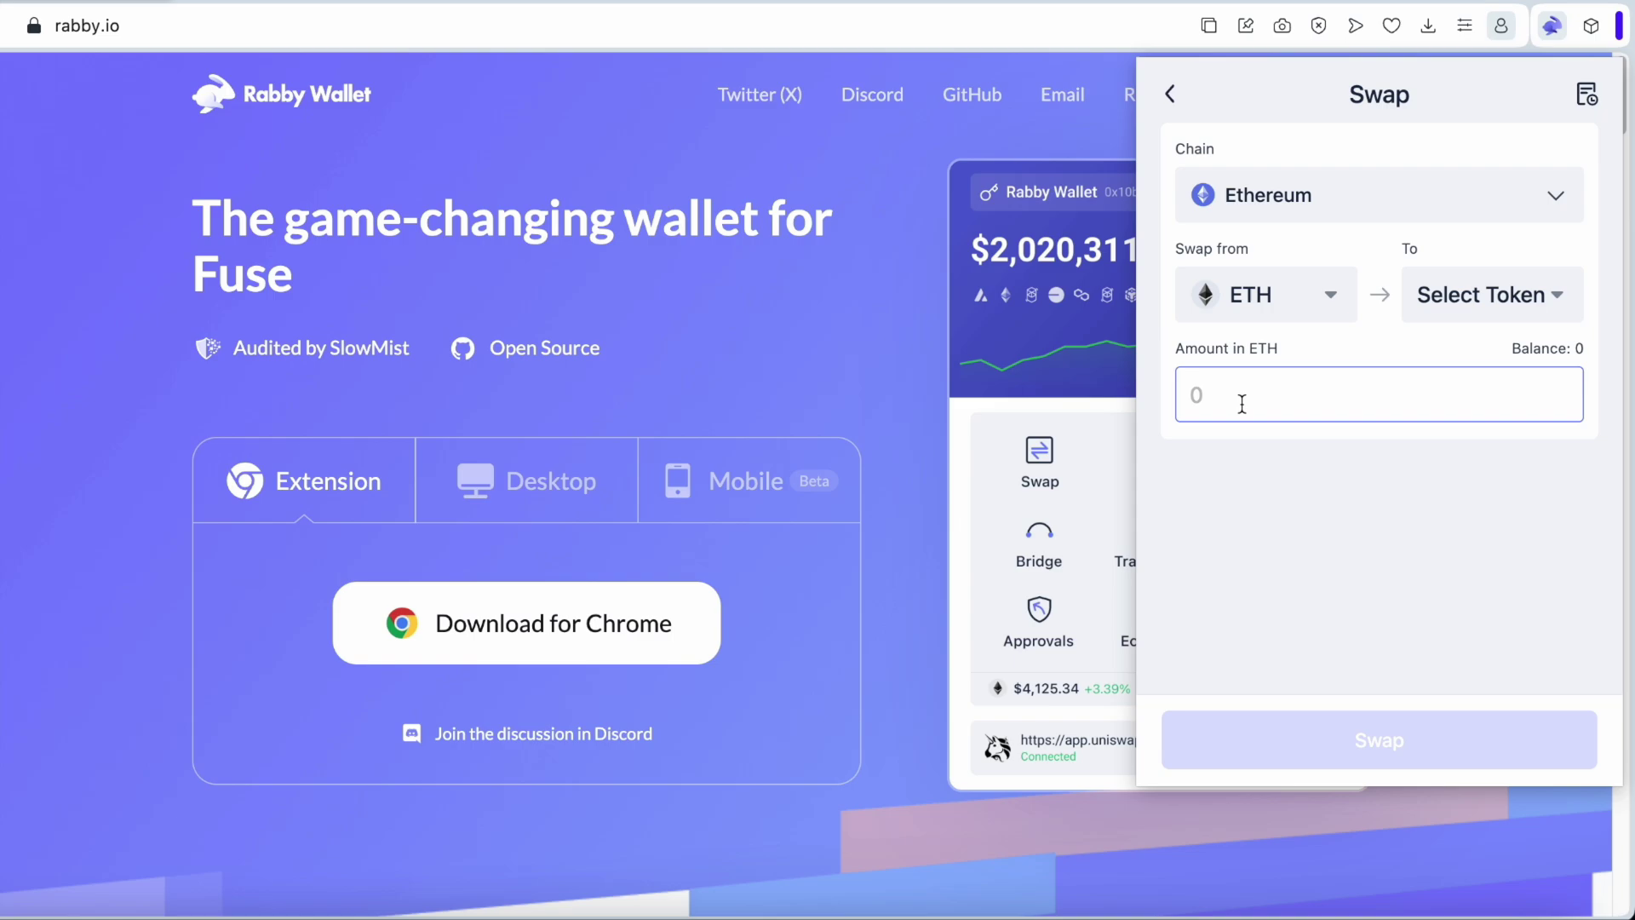
click(1331, 213)
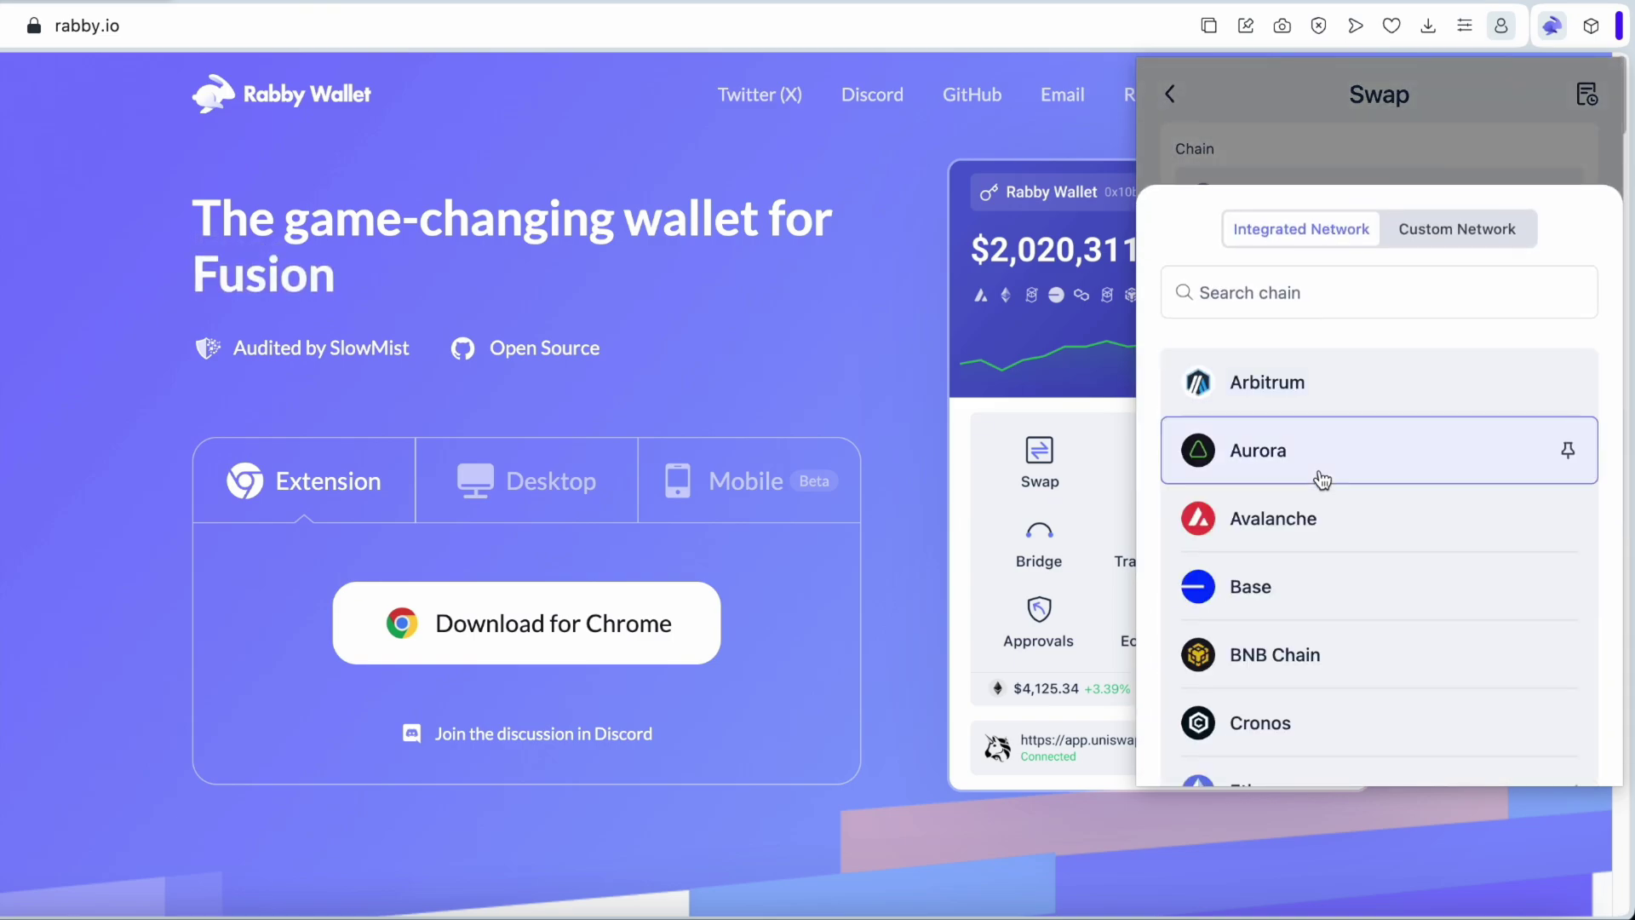
click(1317, 390)
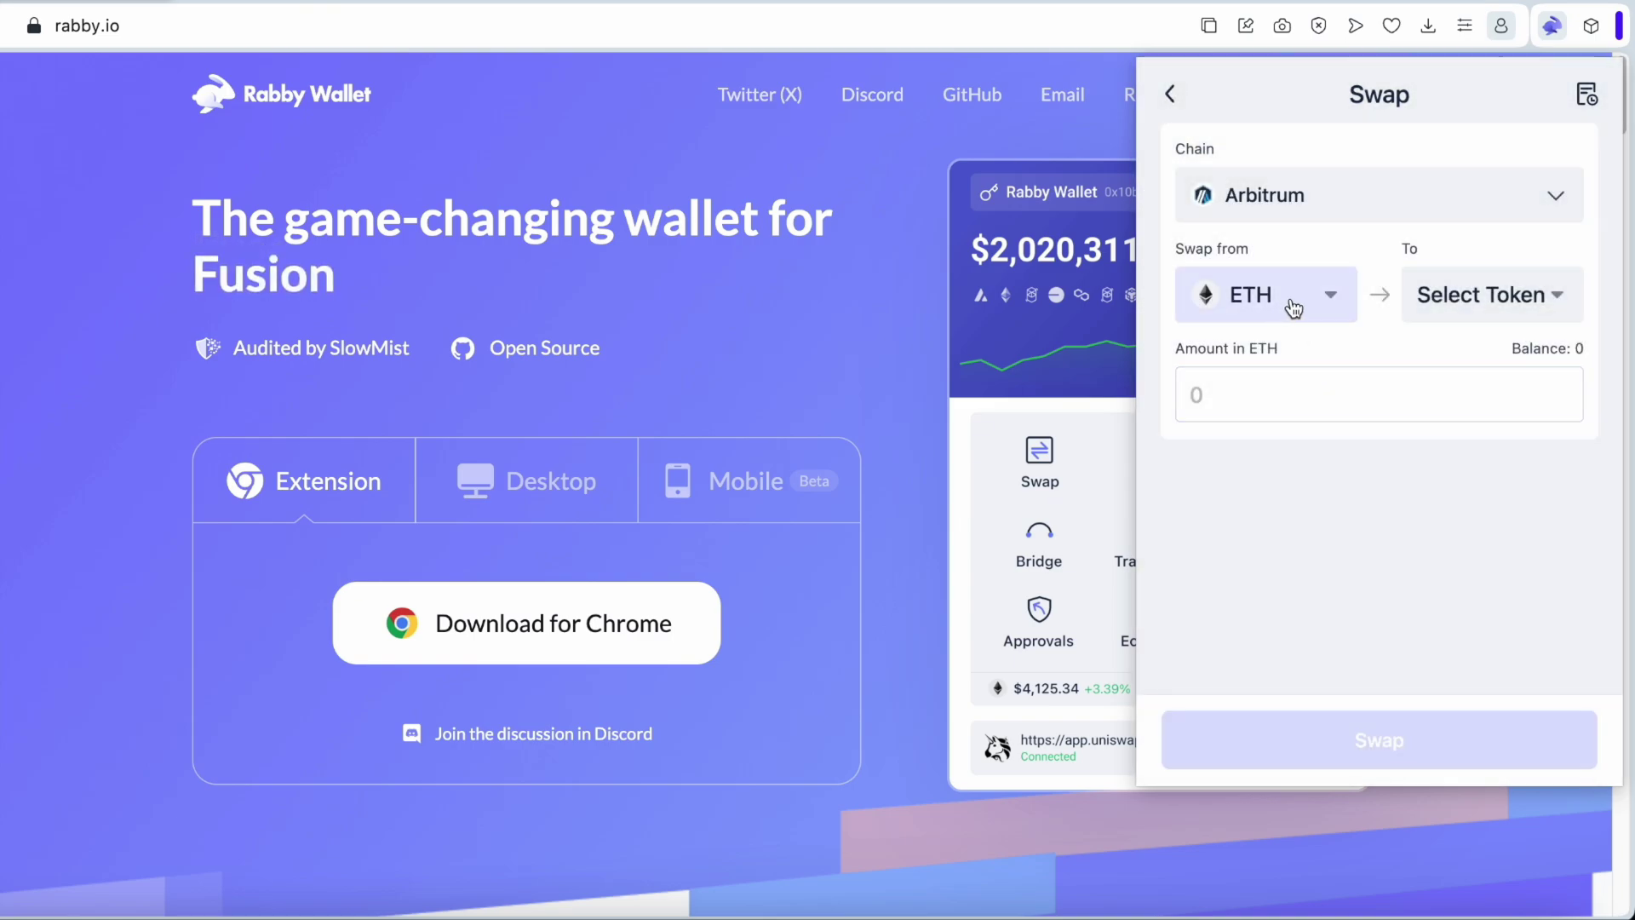
click(1291, 305)
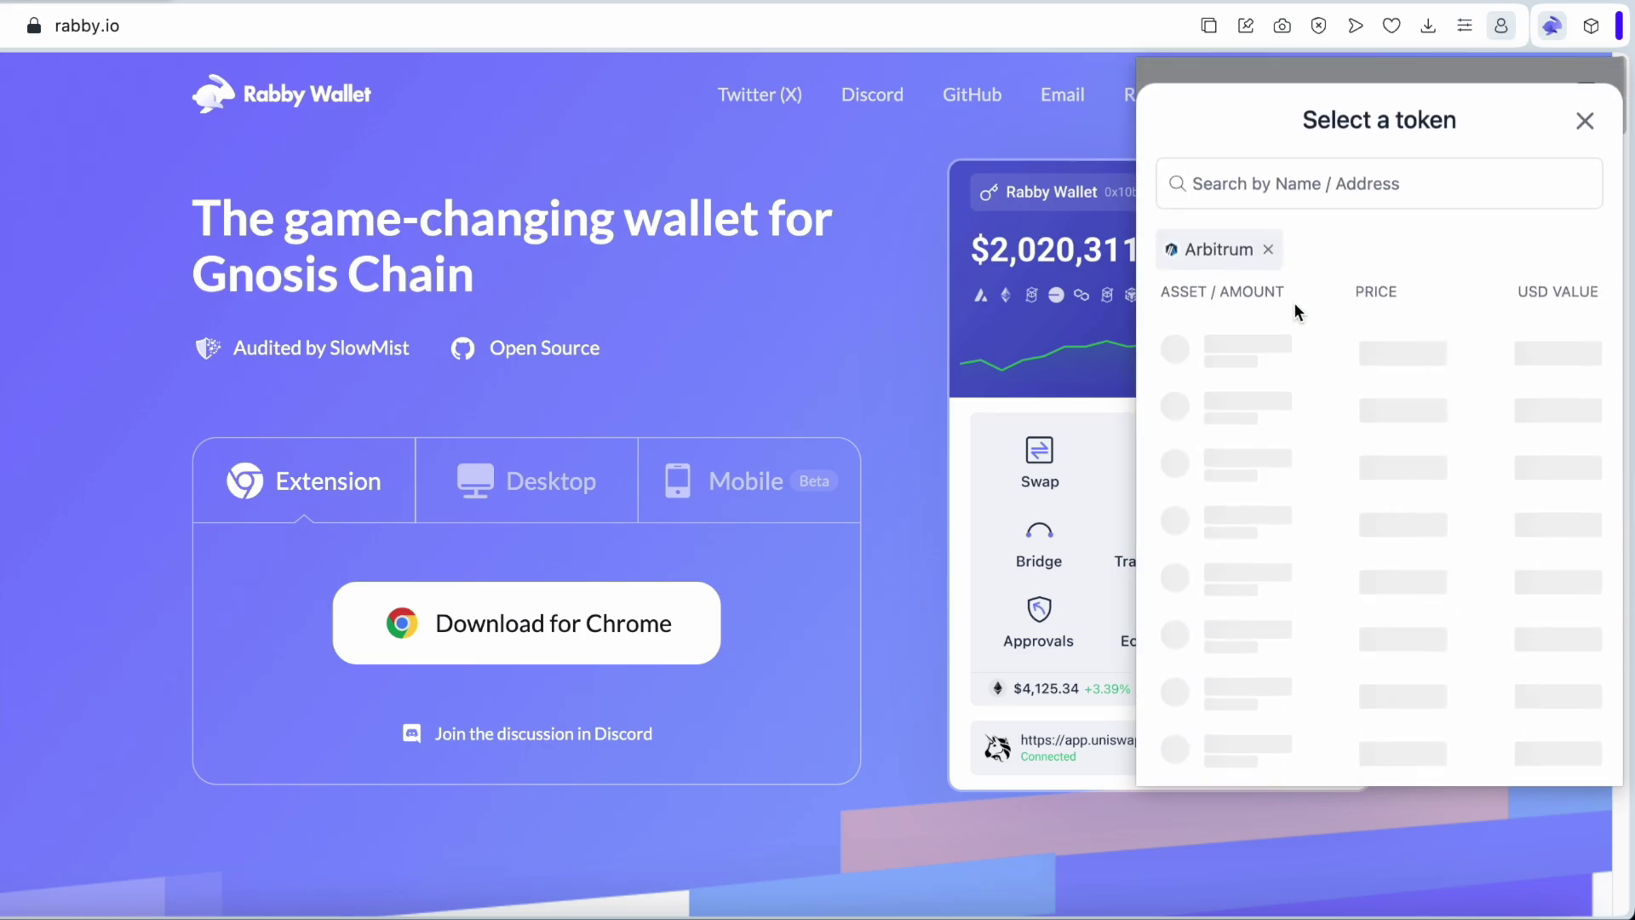
click(1583, 118)
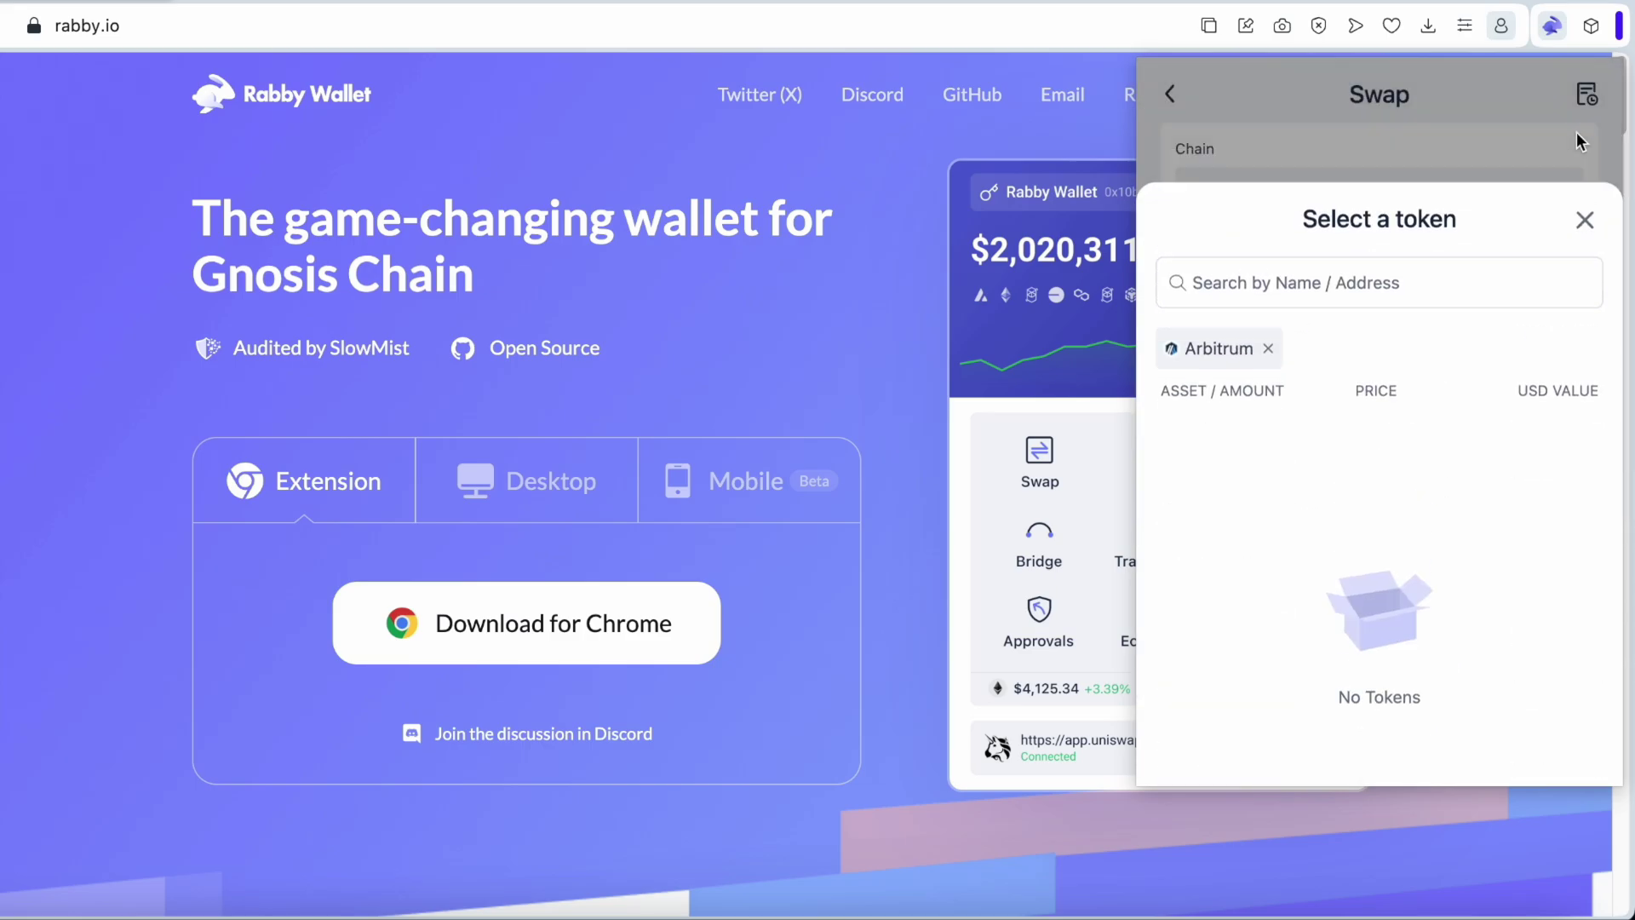
click(1491, 298)
click(1239, 417)
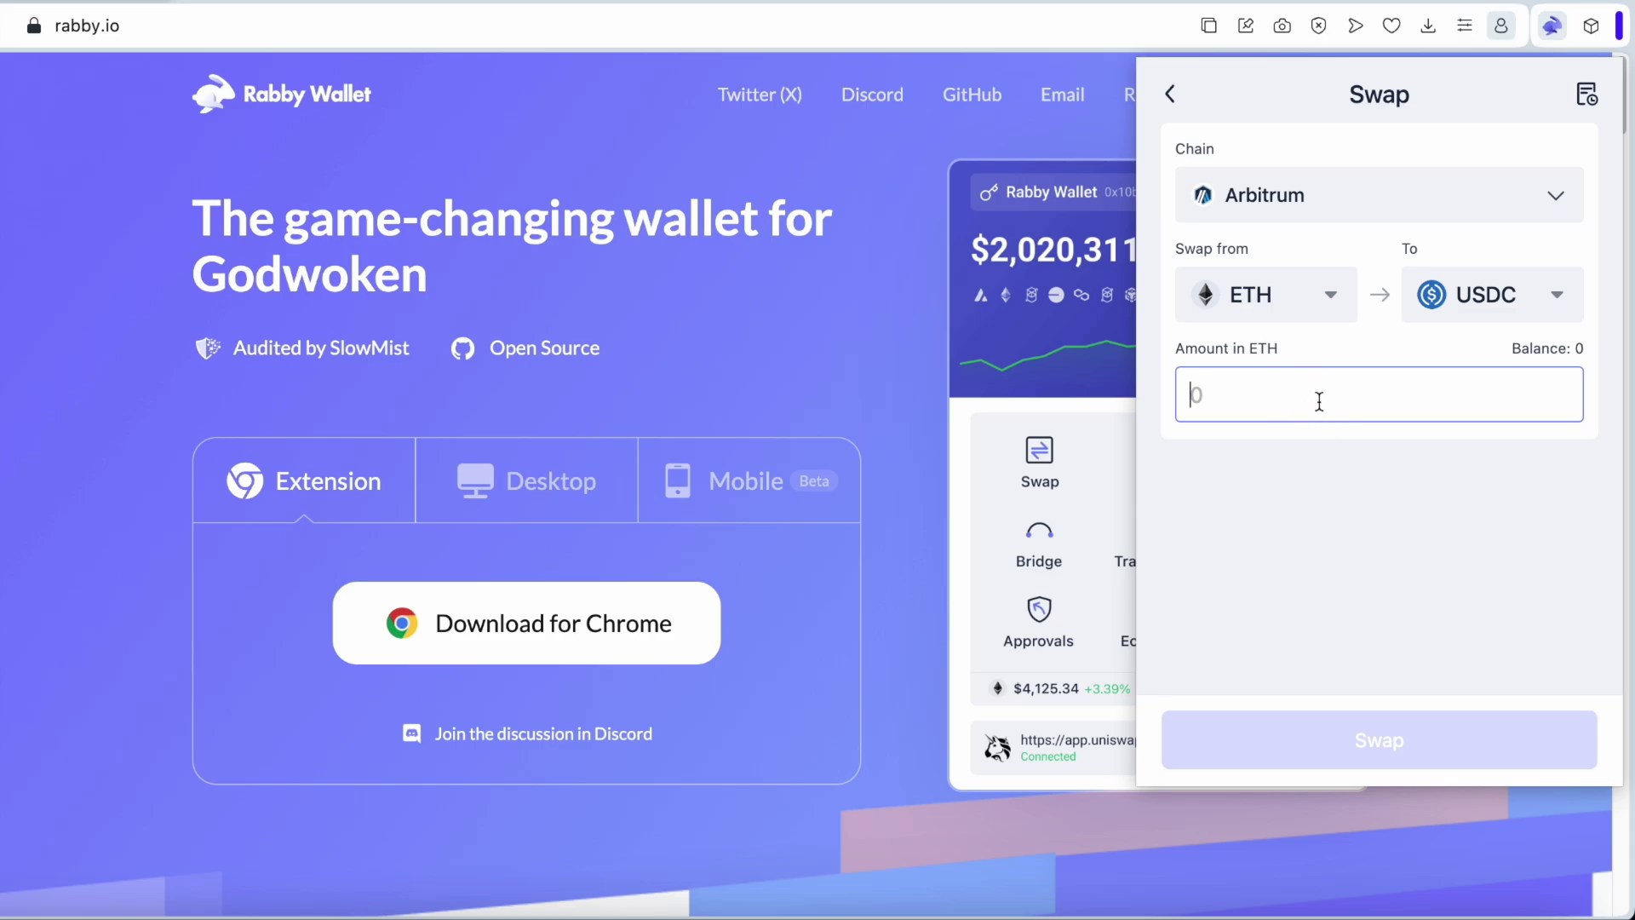
click(1170, 94)
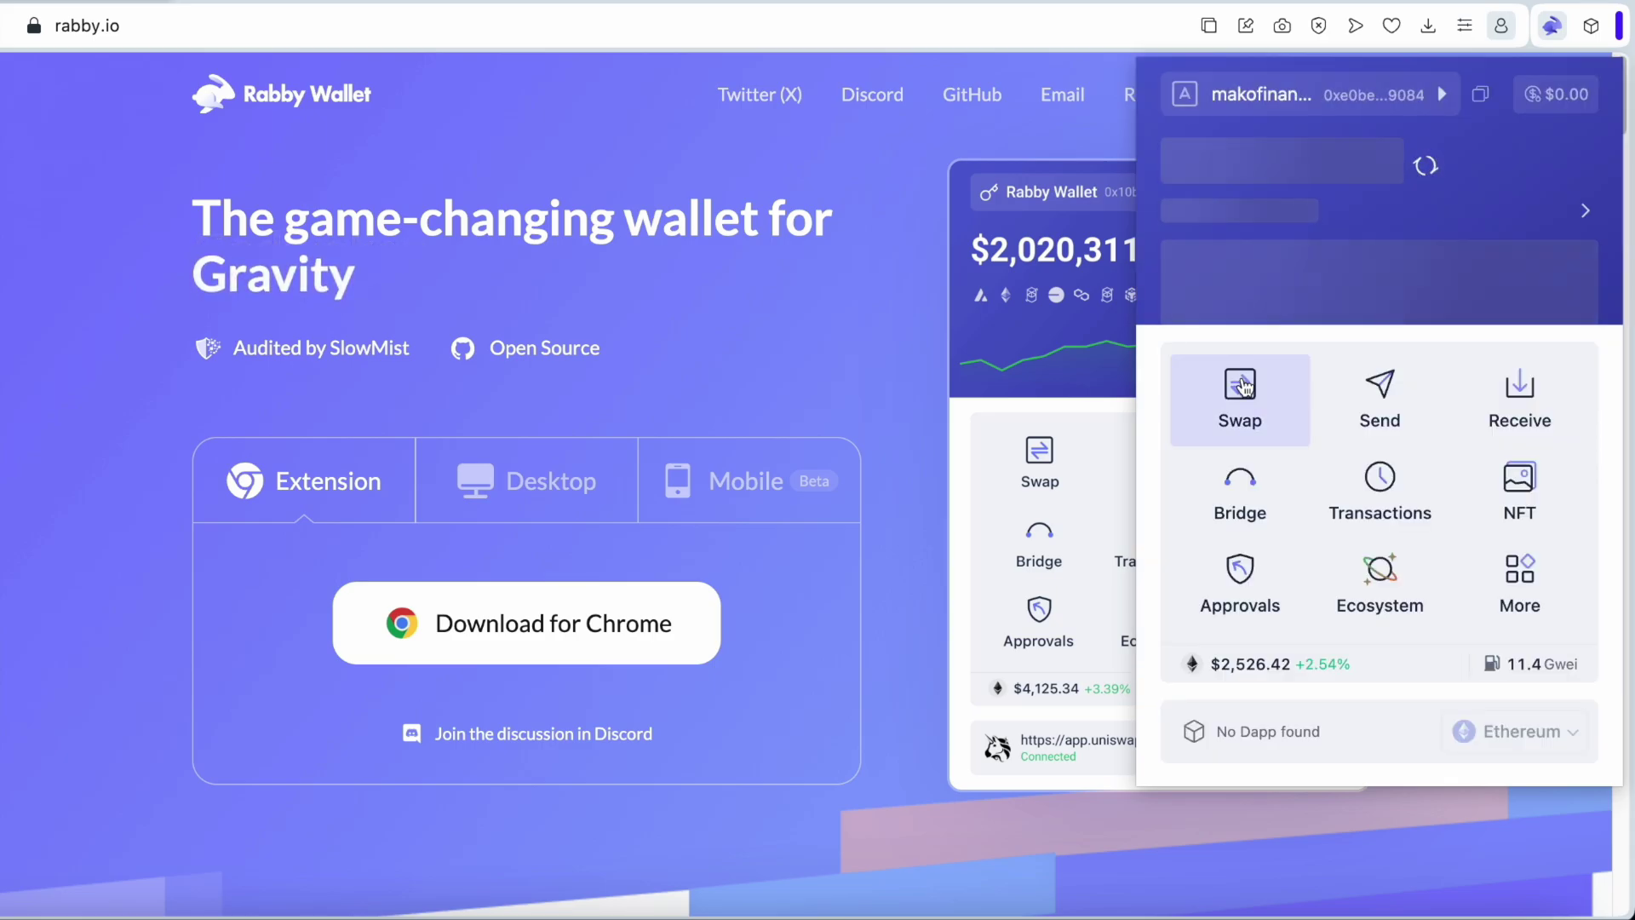
View the supported token pairs for bridging to Ethereum and return to the wallet dashboard
click(1248, 498)
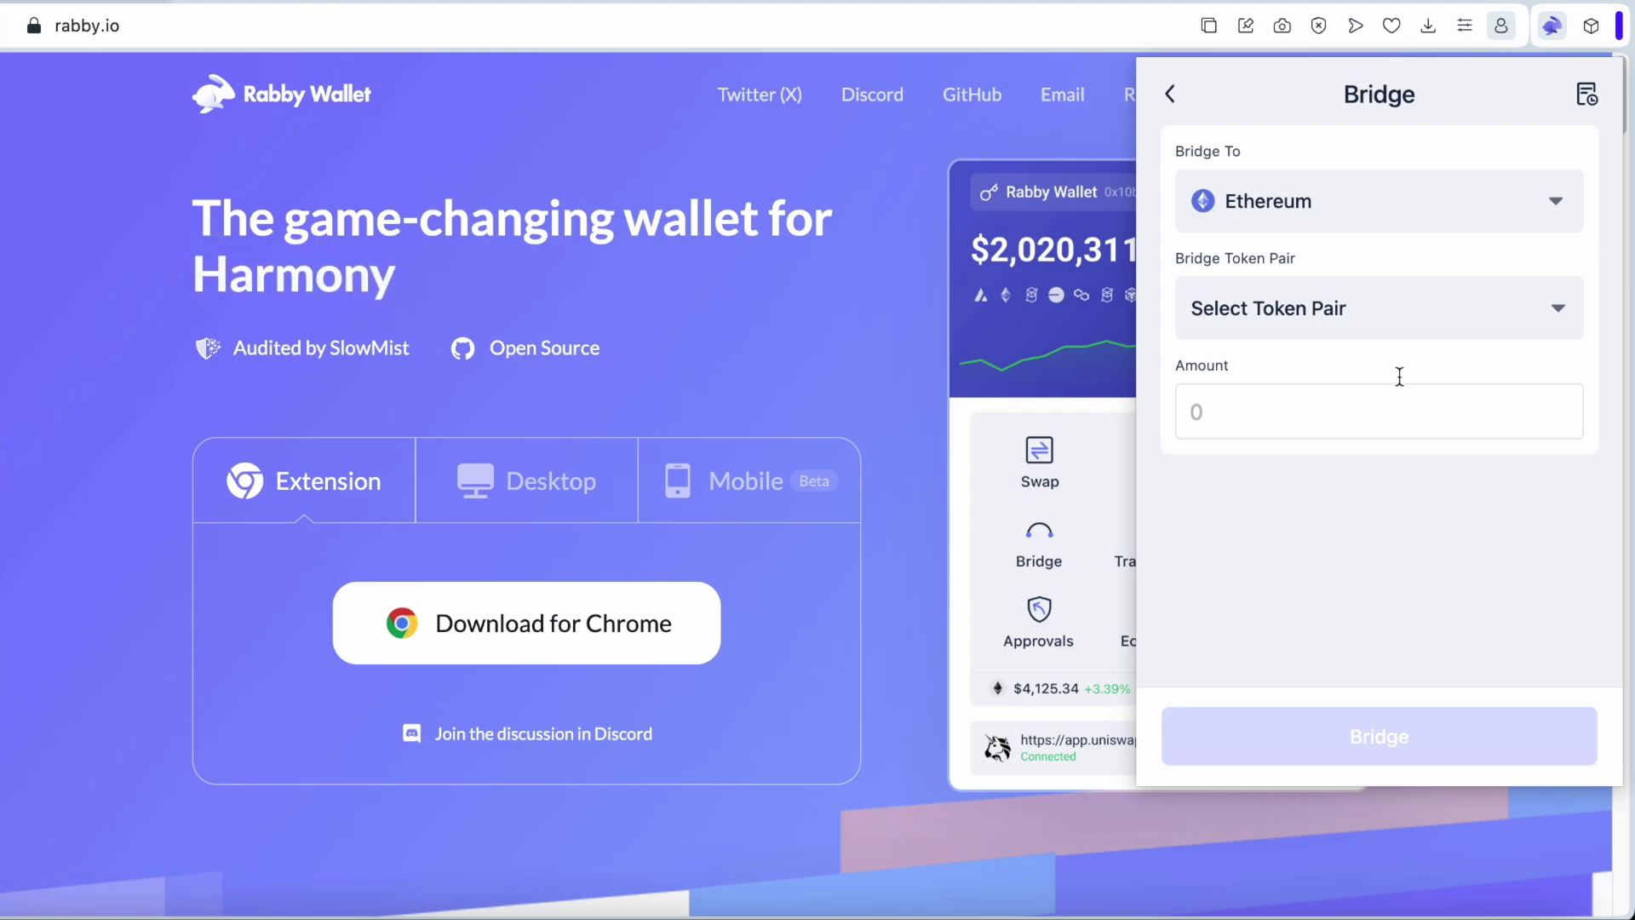
click(1395, 304)
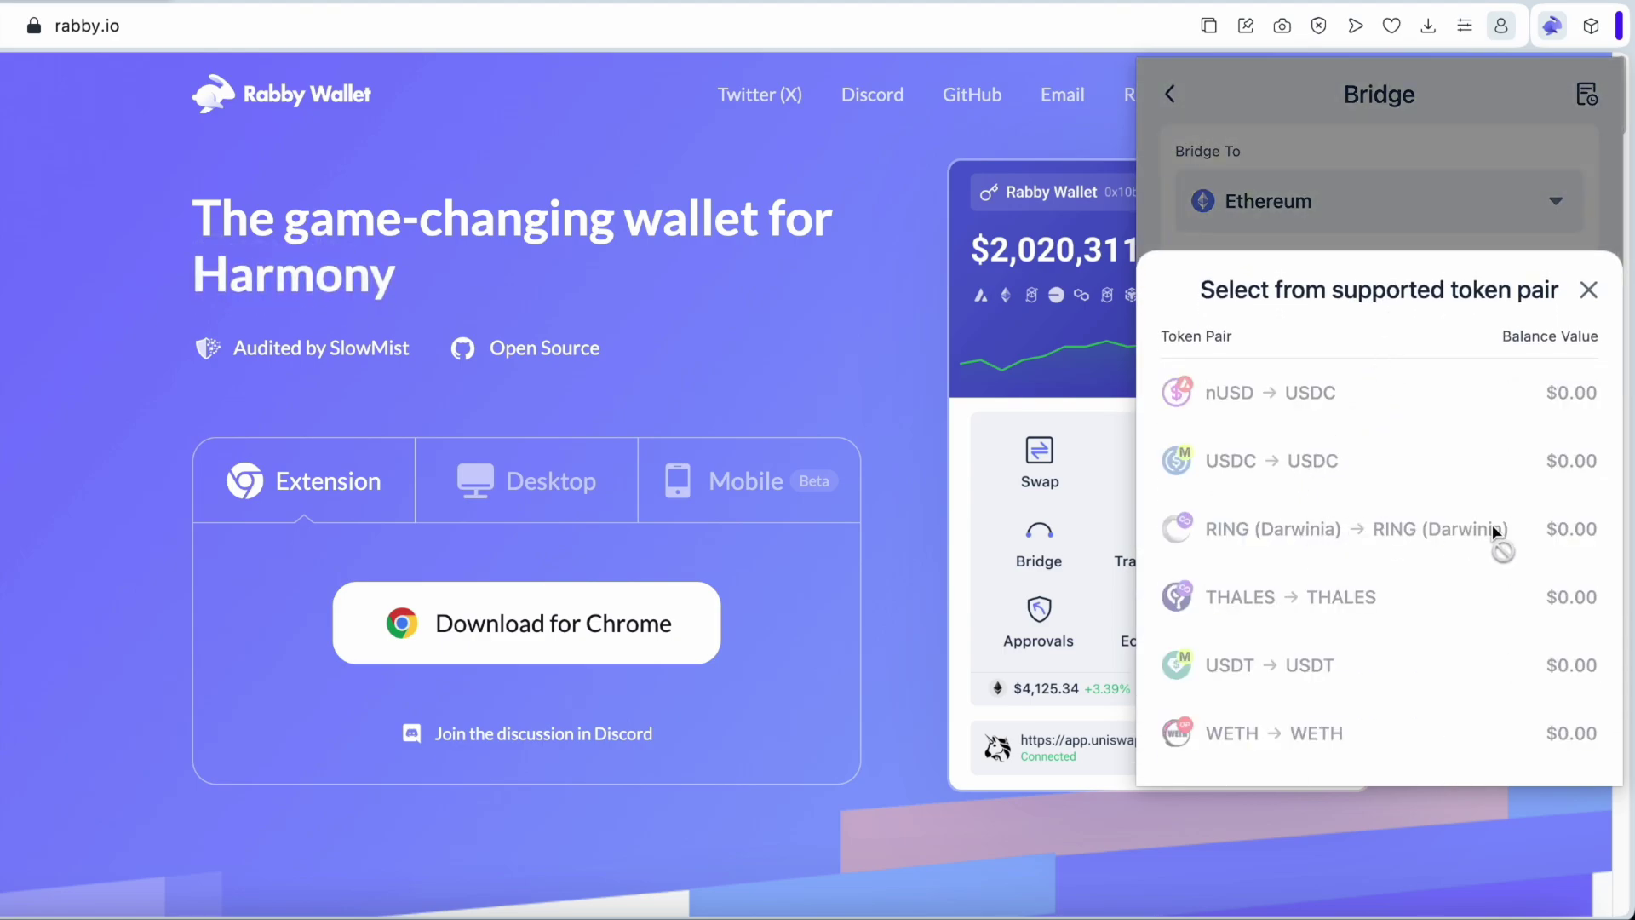
click(1589, 289)
click(1171, 95)
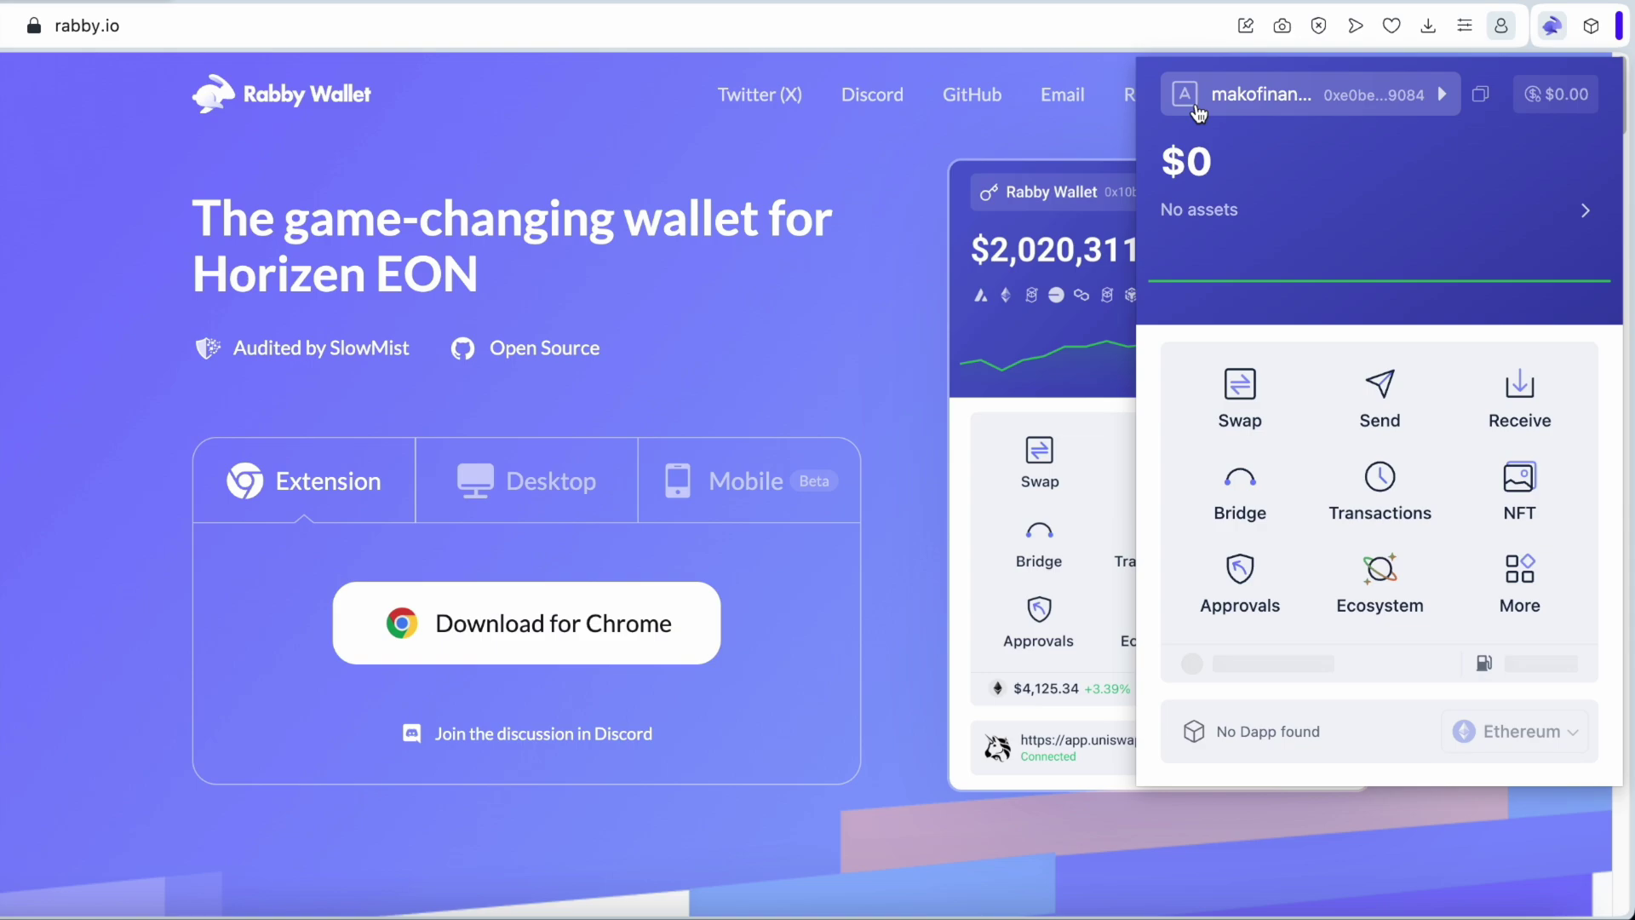
Look through the wallet's transaction history and NFT collection, returning to the dashboard after each
click(1386, 479)
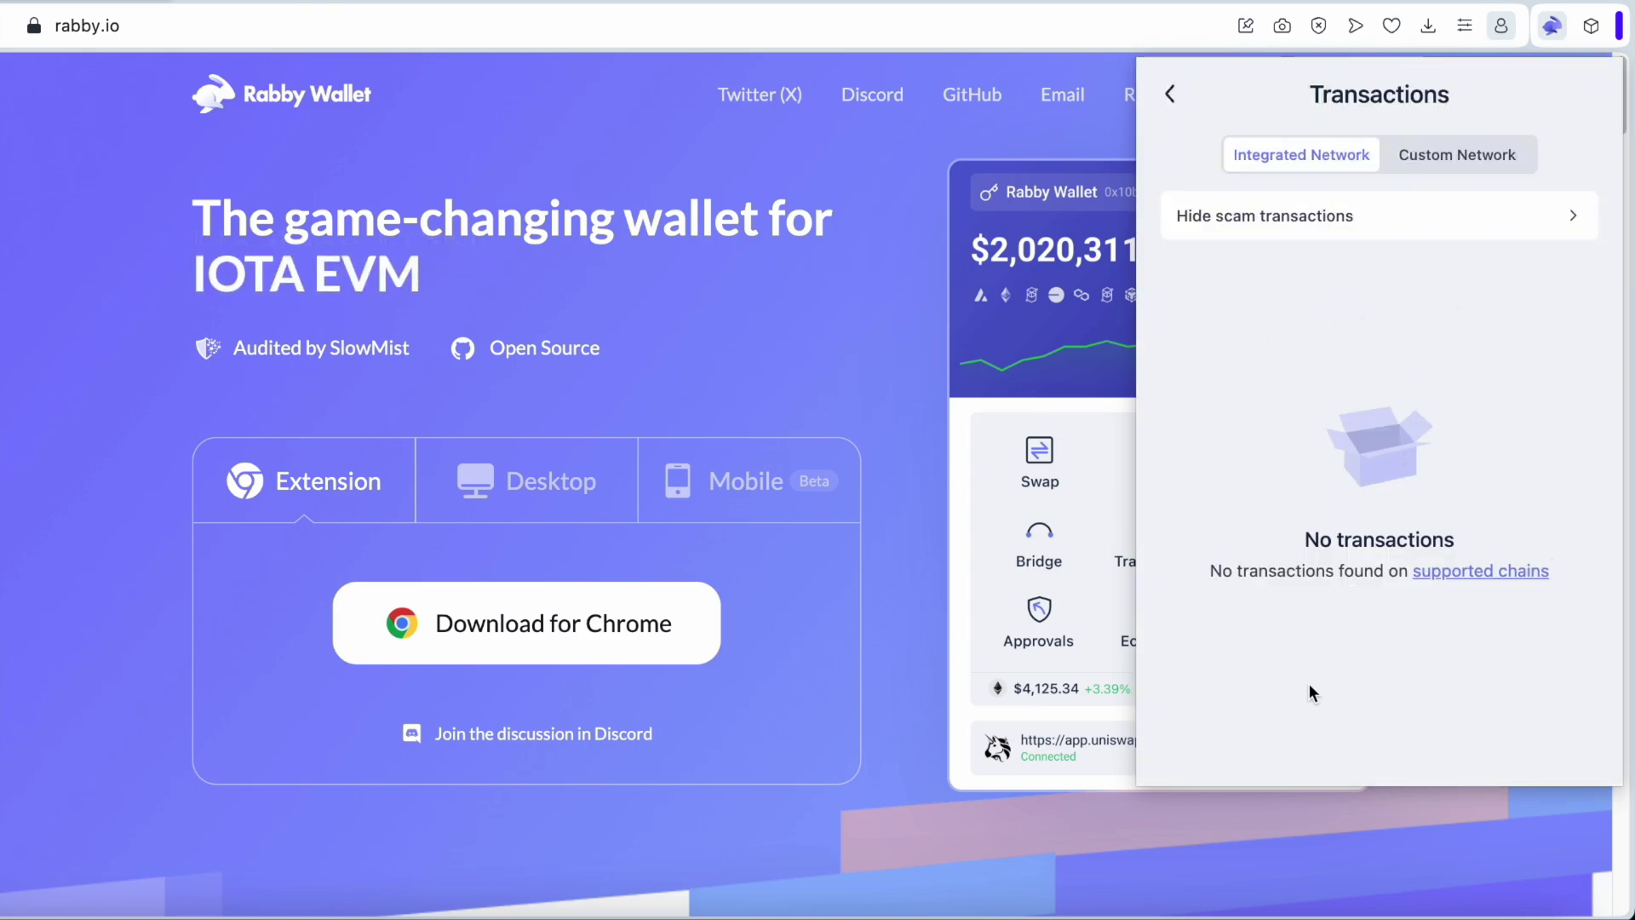
click(1170, 94)
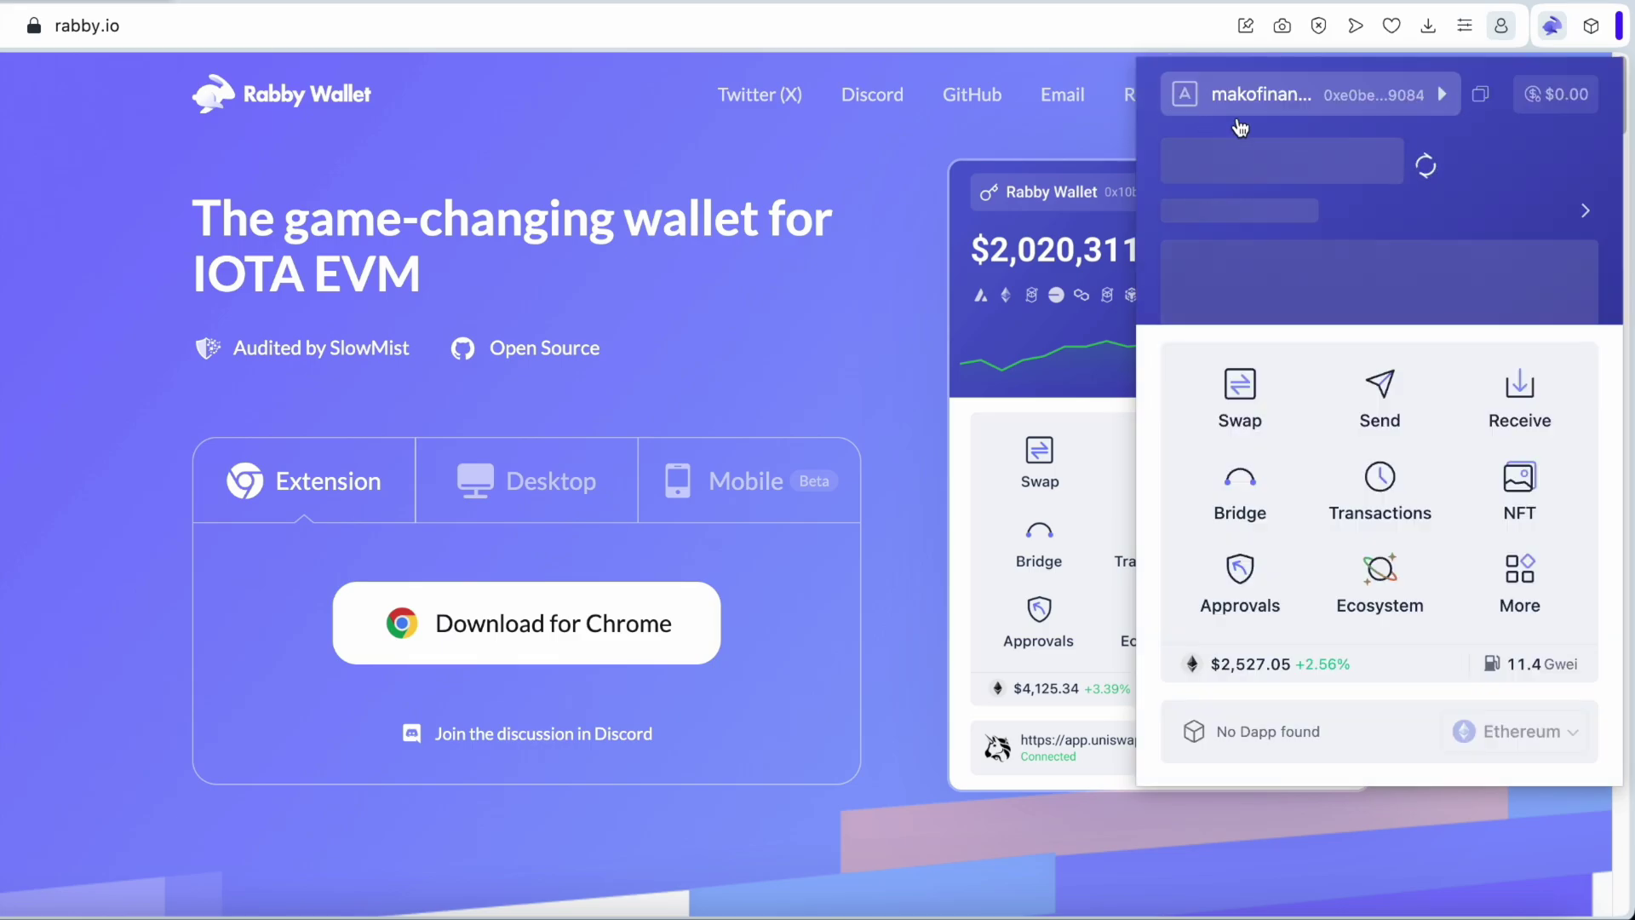
click(1521, 488)
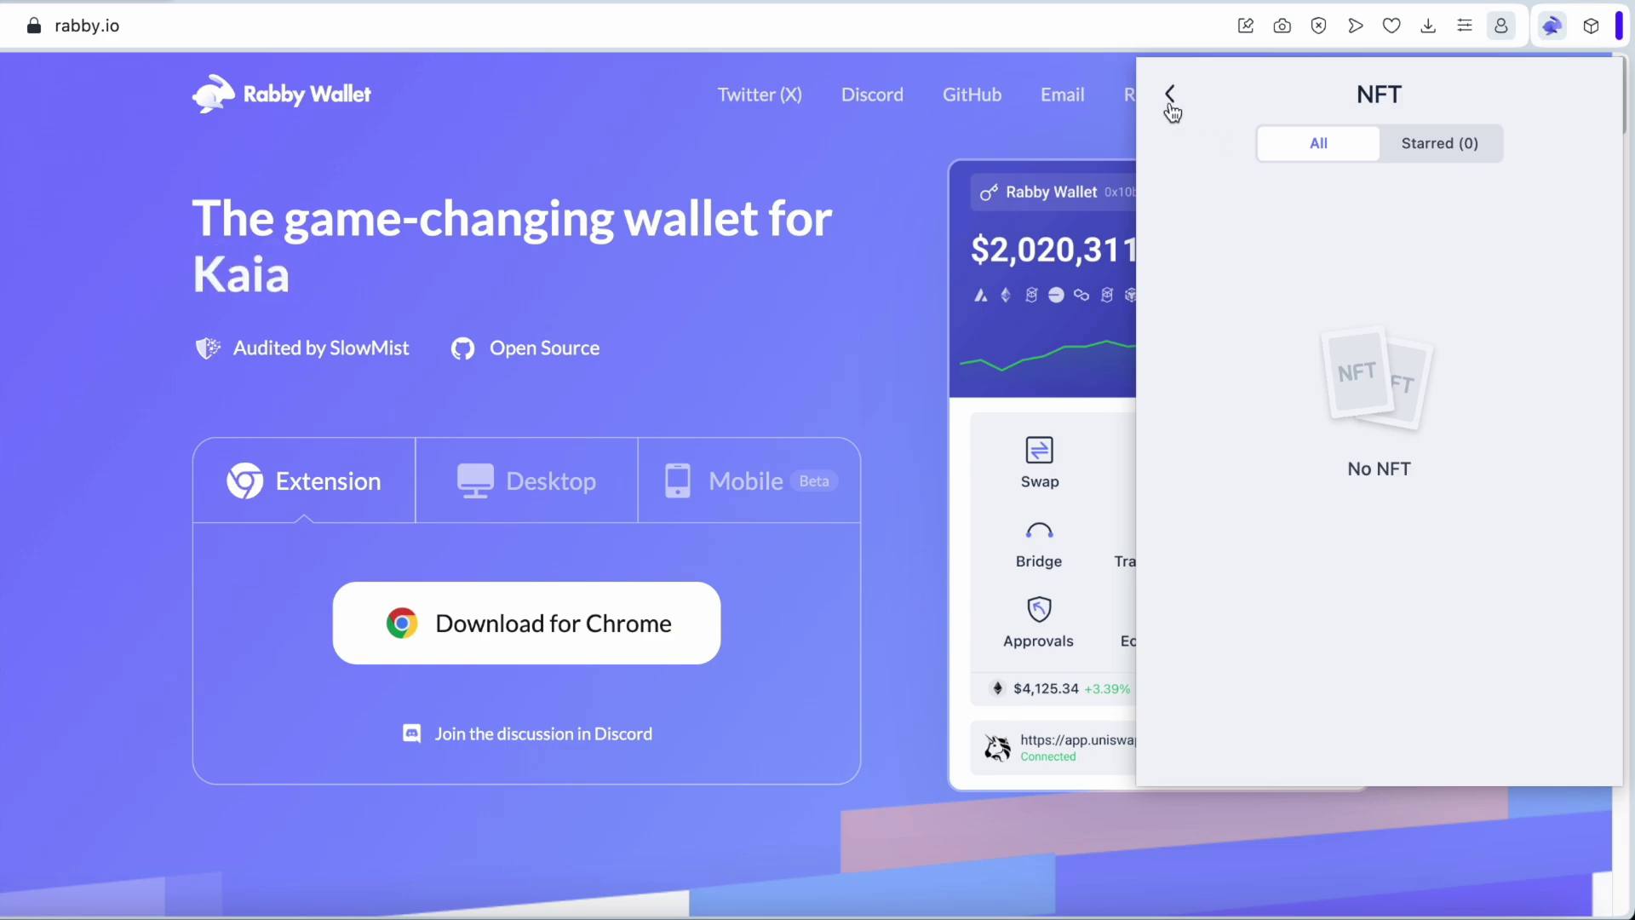
click(1171, 95)
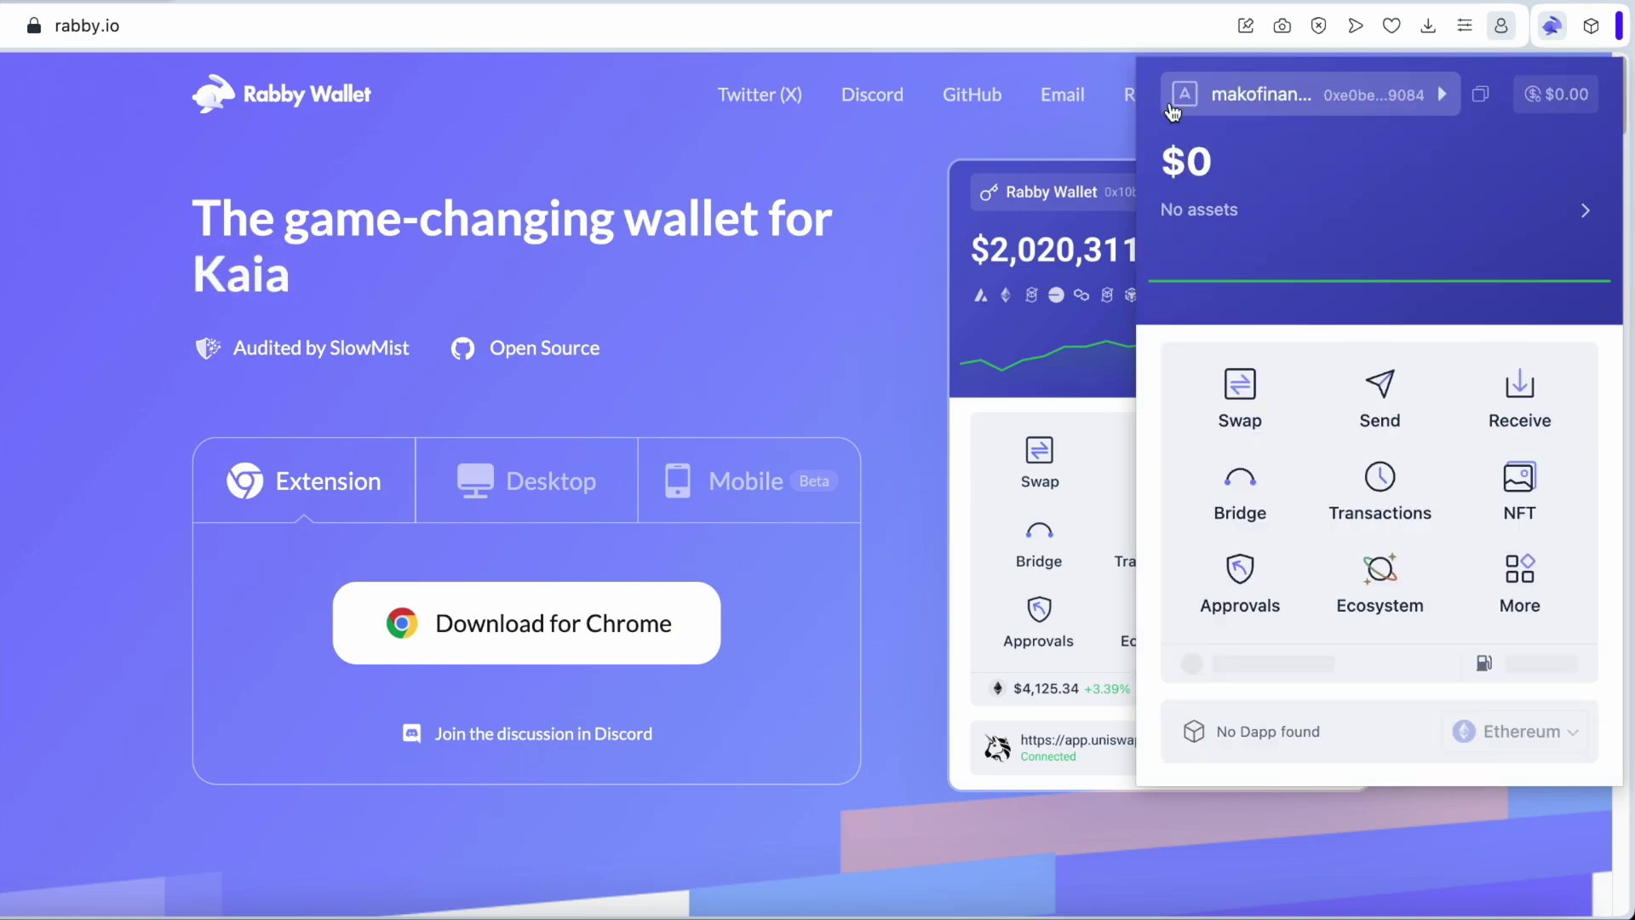
Examine the wallet's approvals by assets and by contracts, sorting contracts by 24h revoke trends, approval time and approved assets
click(1244, 591)
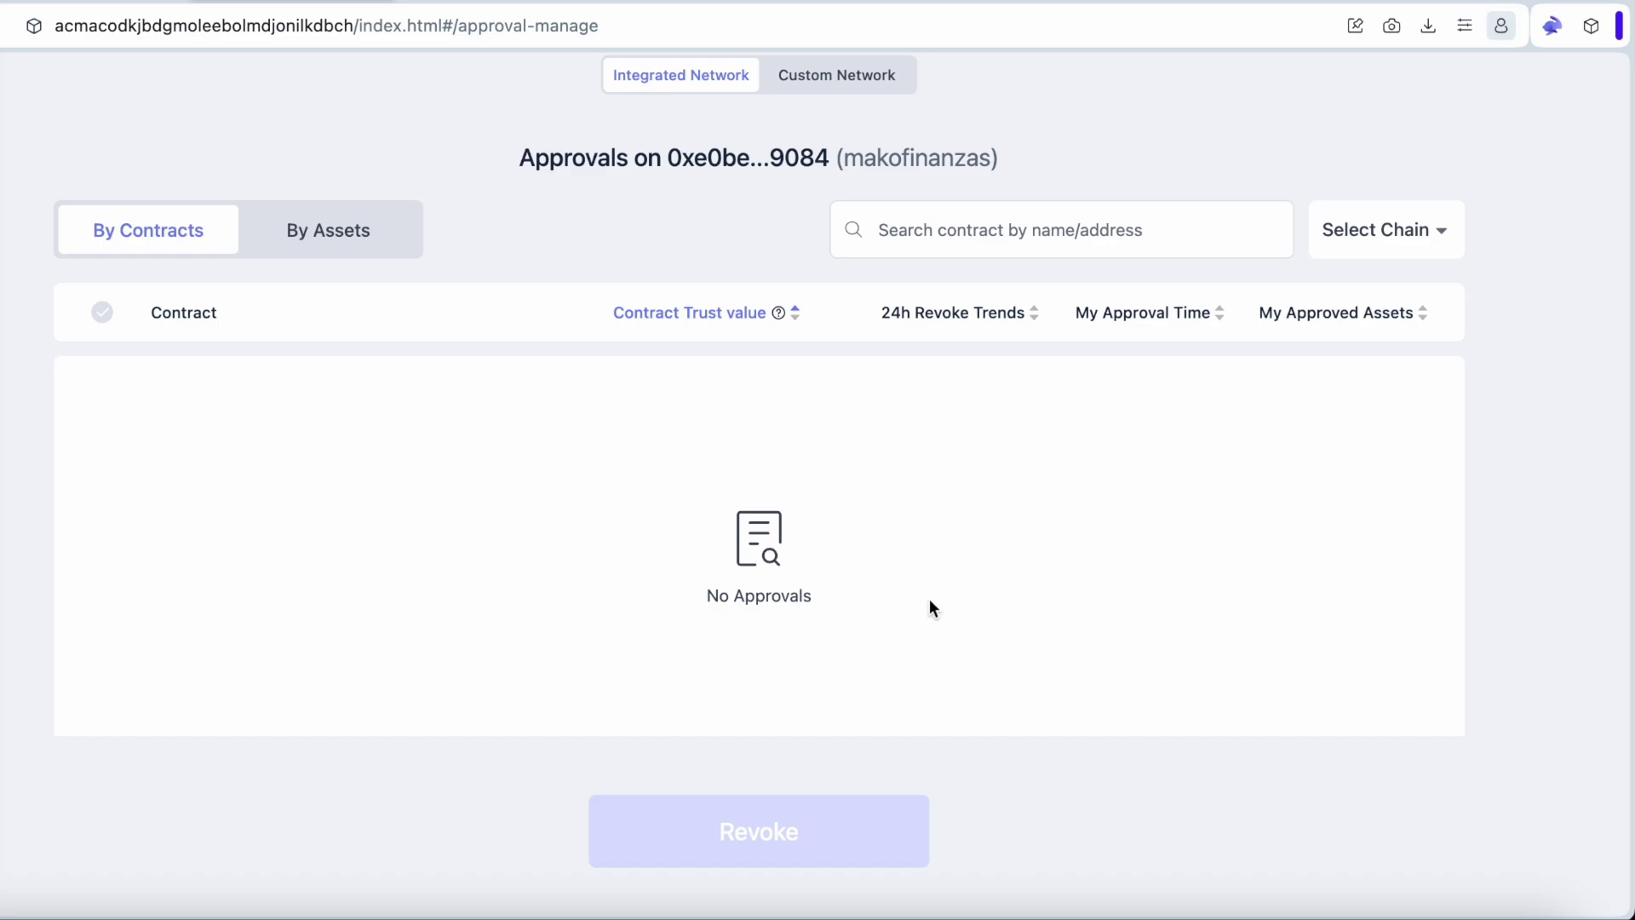
click(307, 251)
click(177, 254)
click(976, 315)
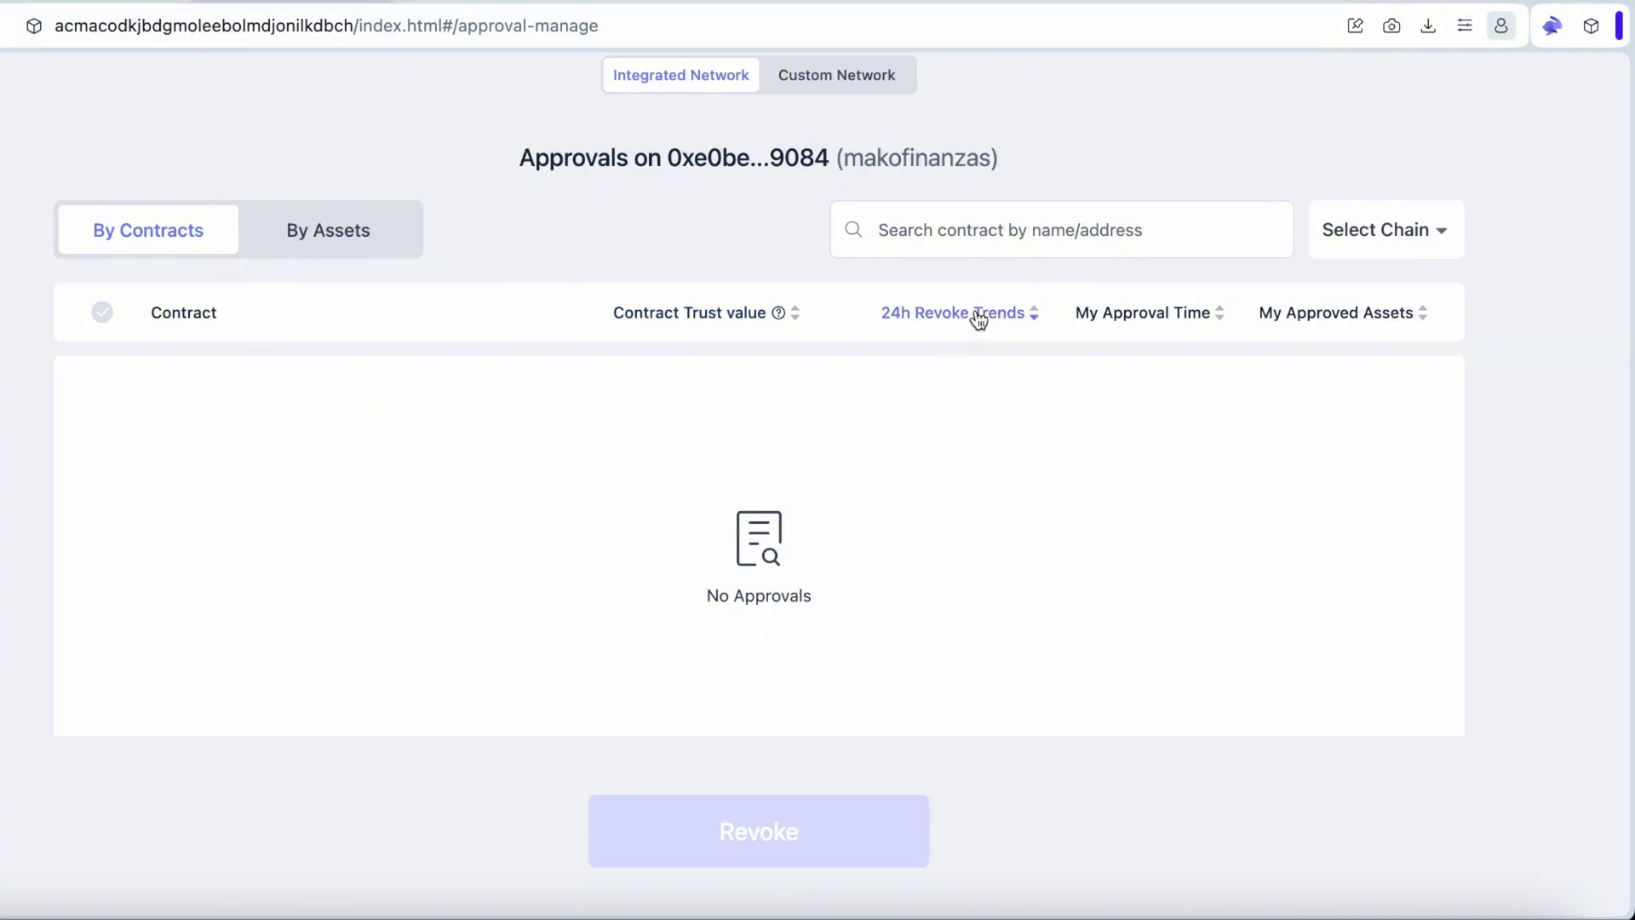
click(1172, 313)
click(1299, 315)
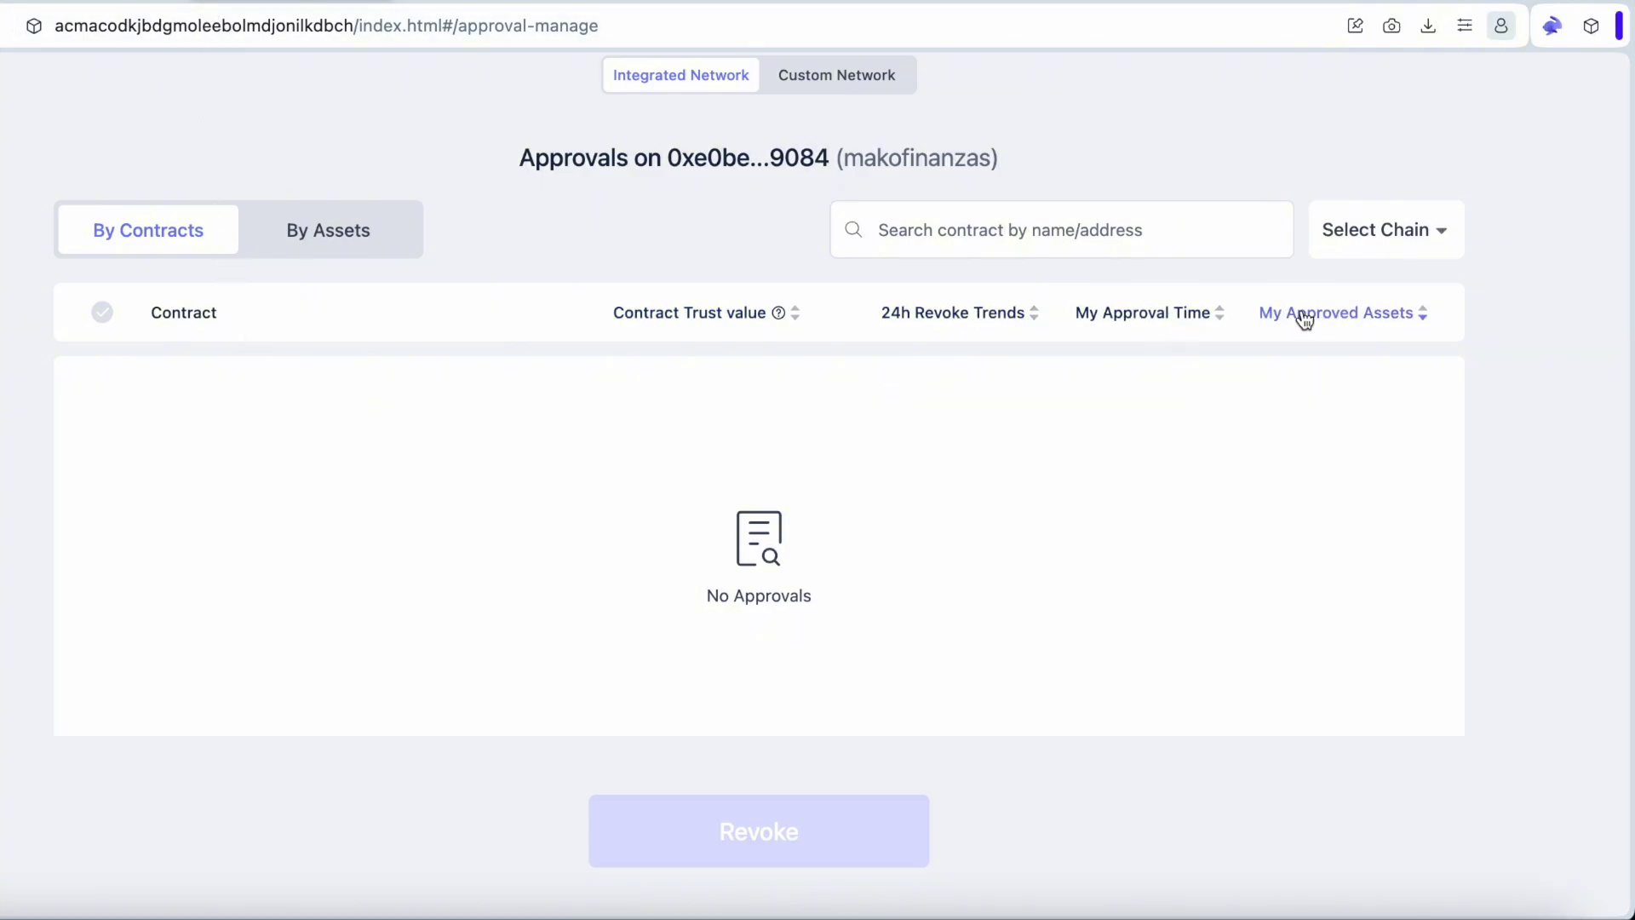
Browse the chains available for filtering approvals, close the list without choosing one, and reopen the wallet dashboard
click(1405, 231)
scroll(686, 493, down, 4)
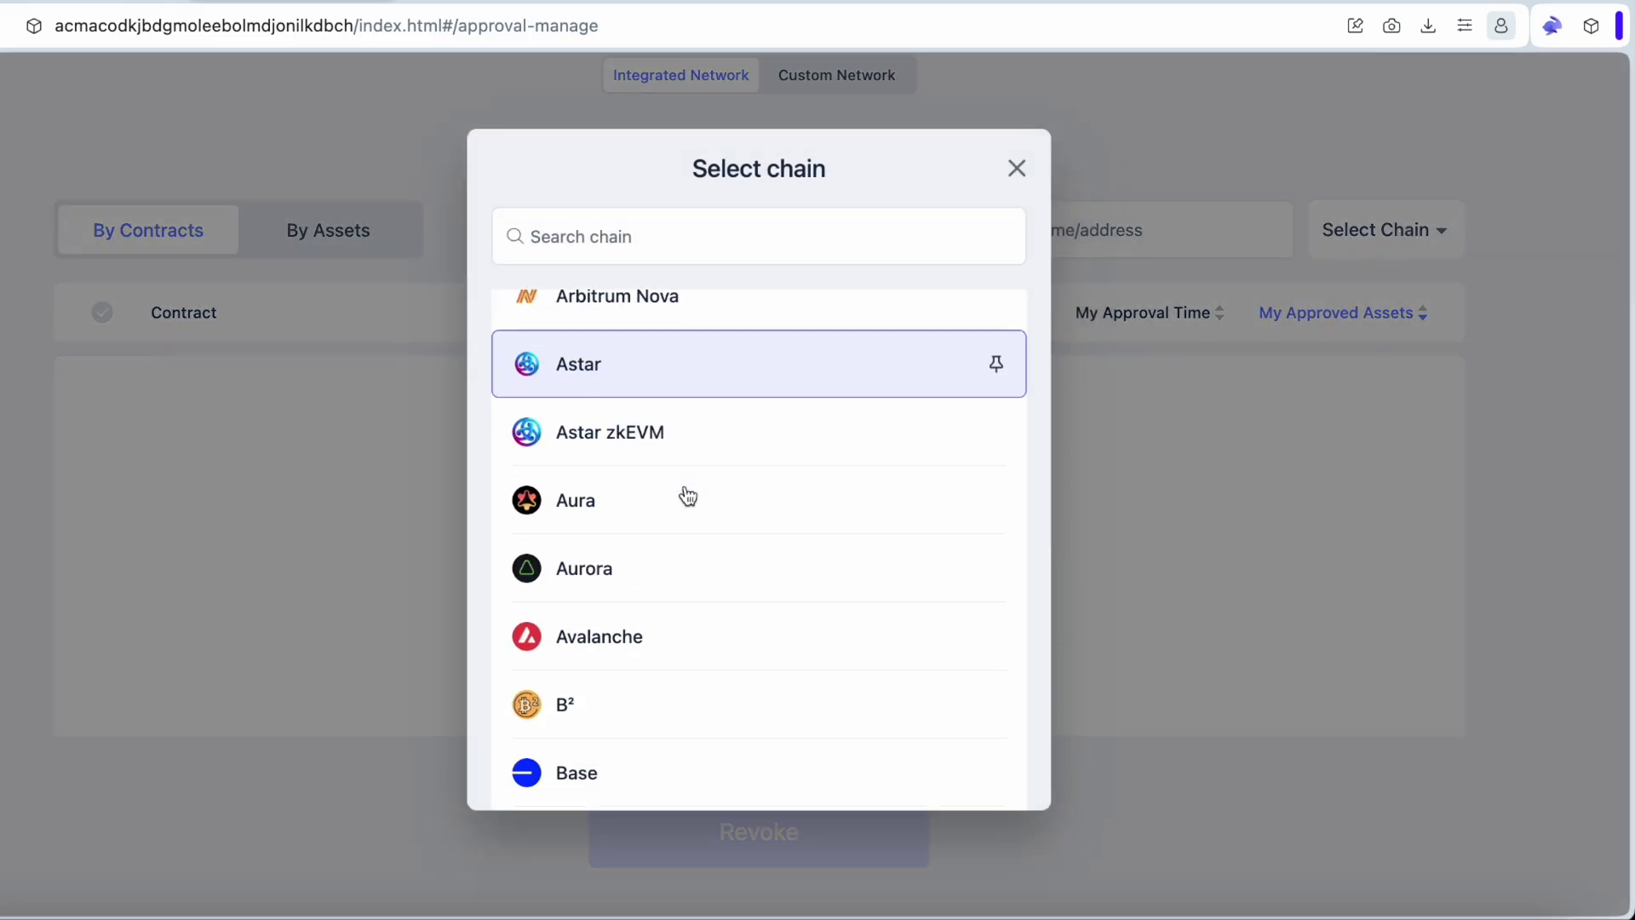
scroll(691, 497, down, 1)
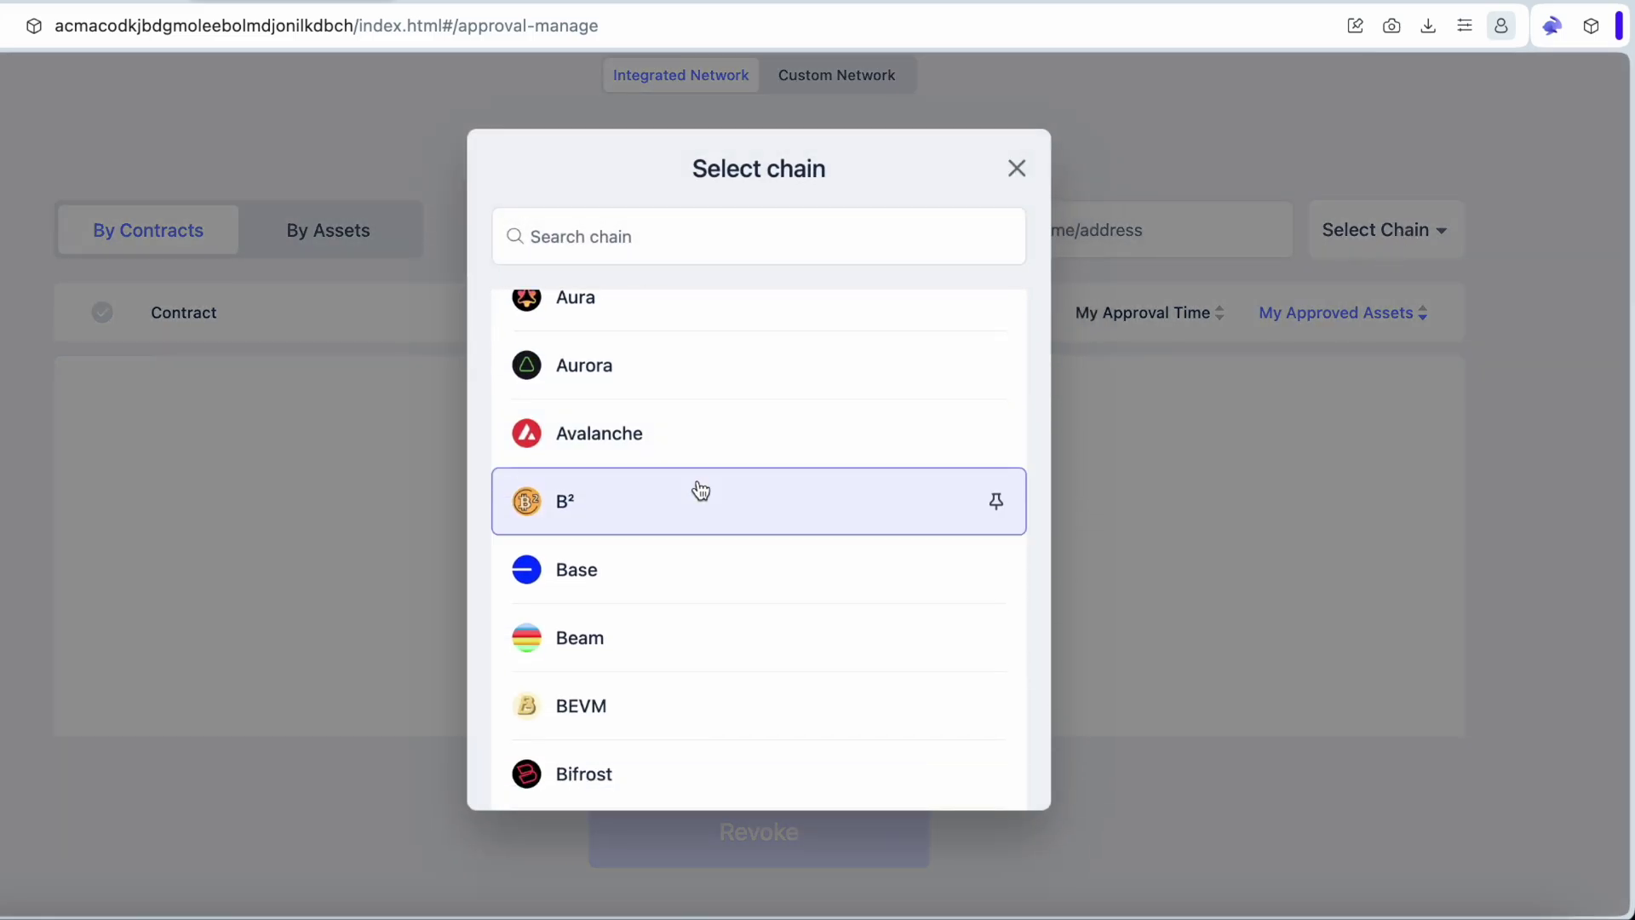
click(1018, 168)
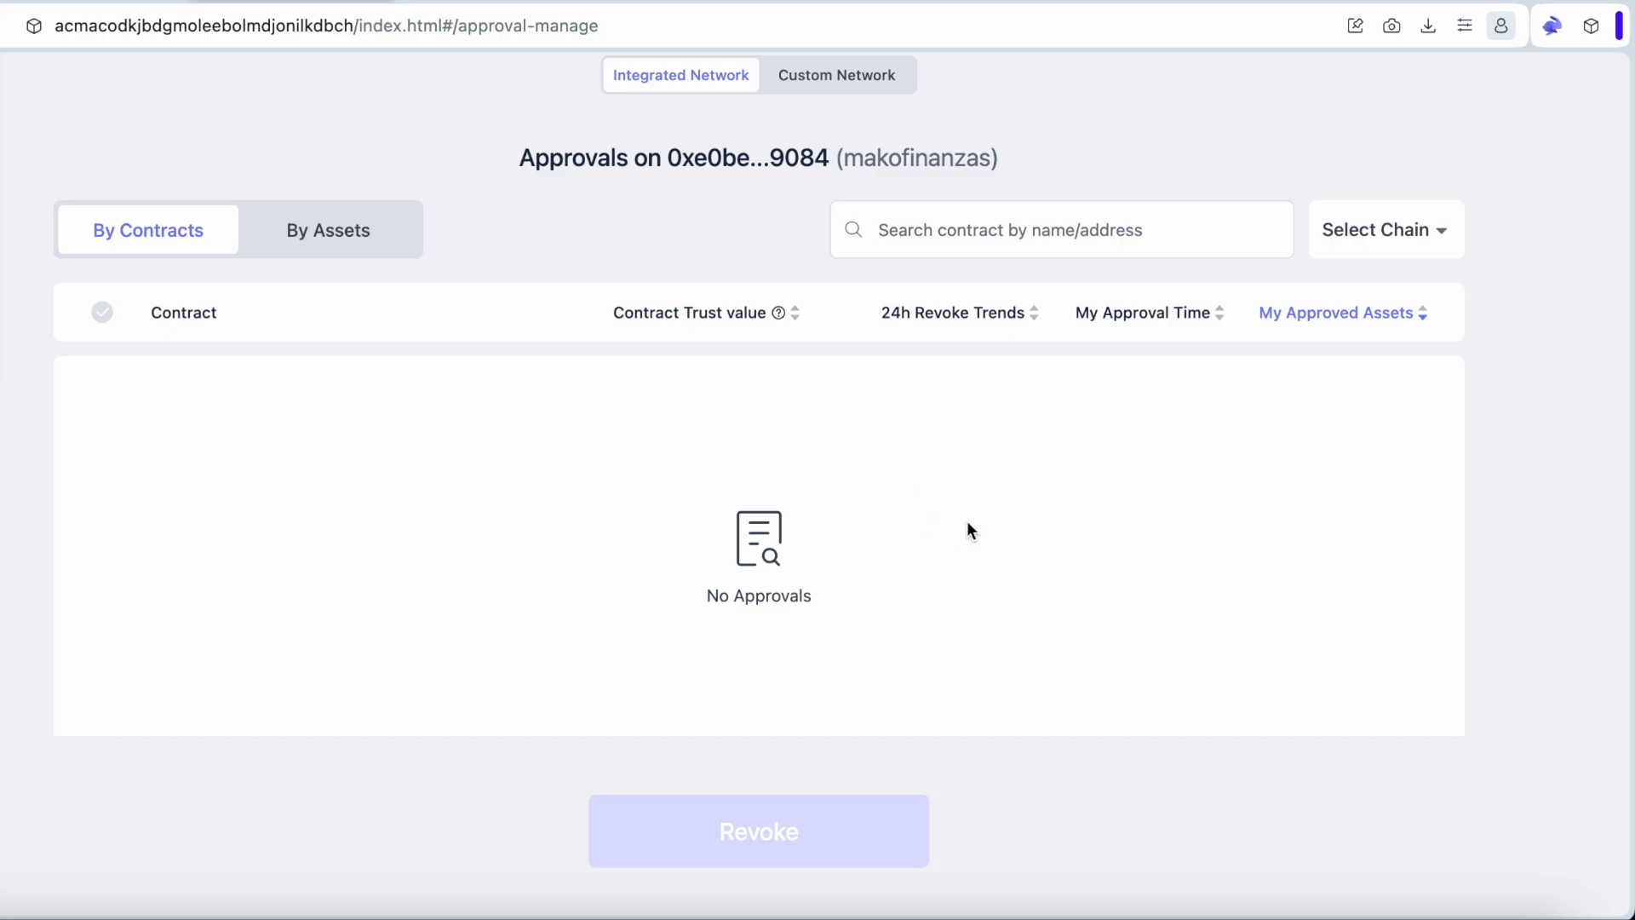
click(1554, 30)
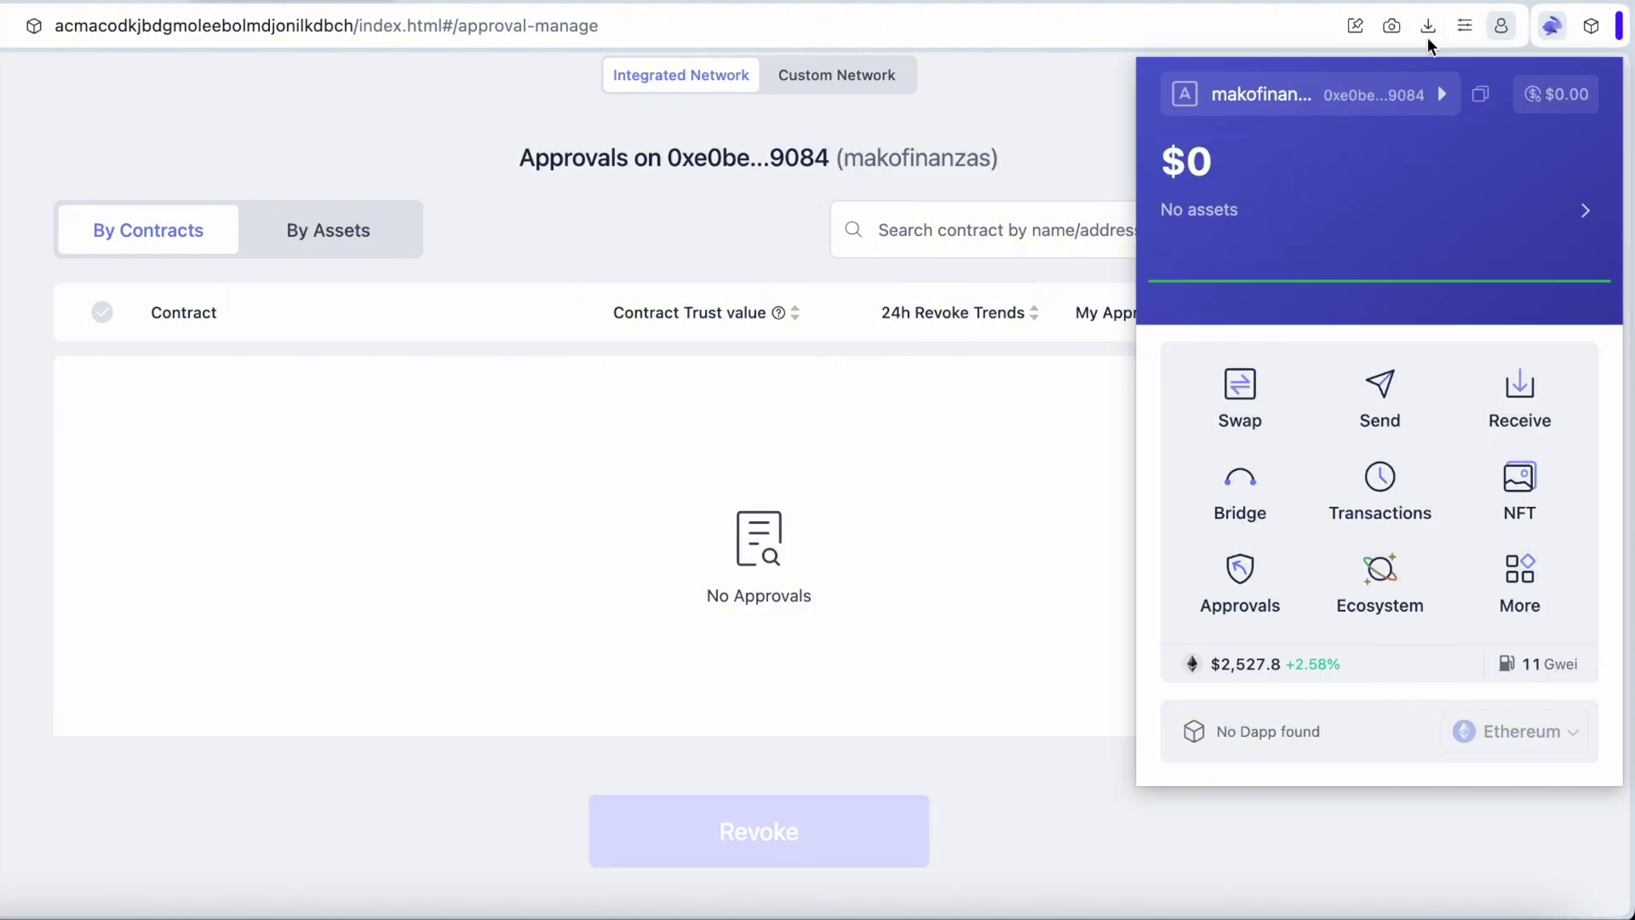
Log in to GasAccount with the current address, sign the verification message, and reopen the wallet
click(1558, 94)
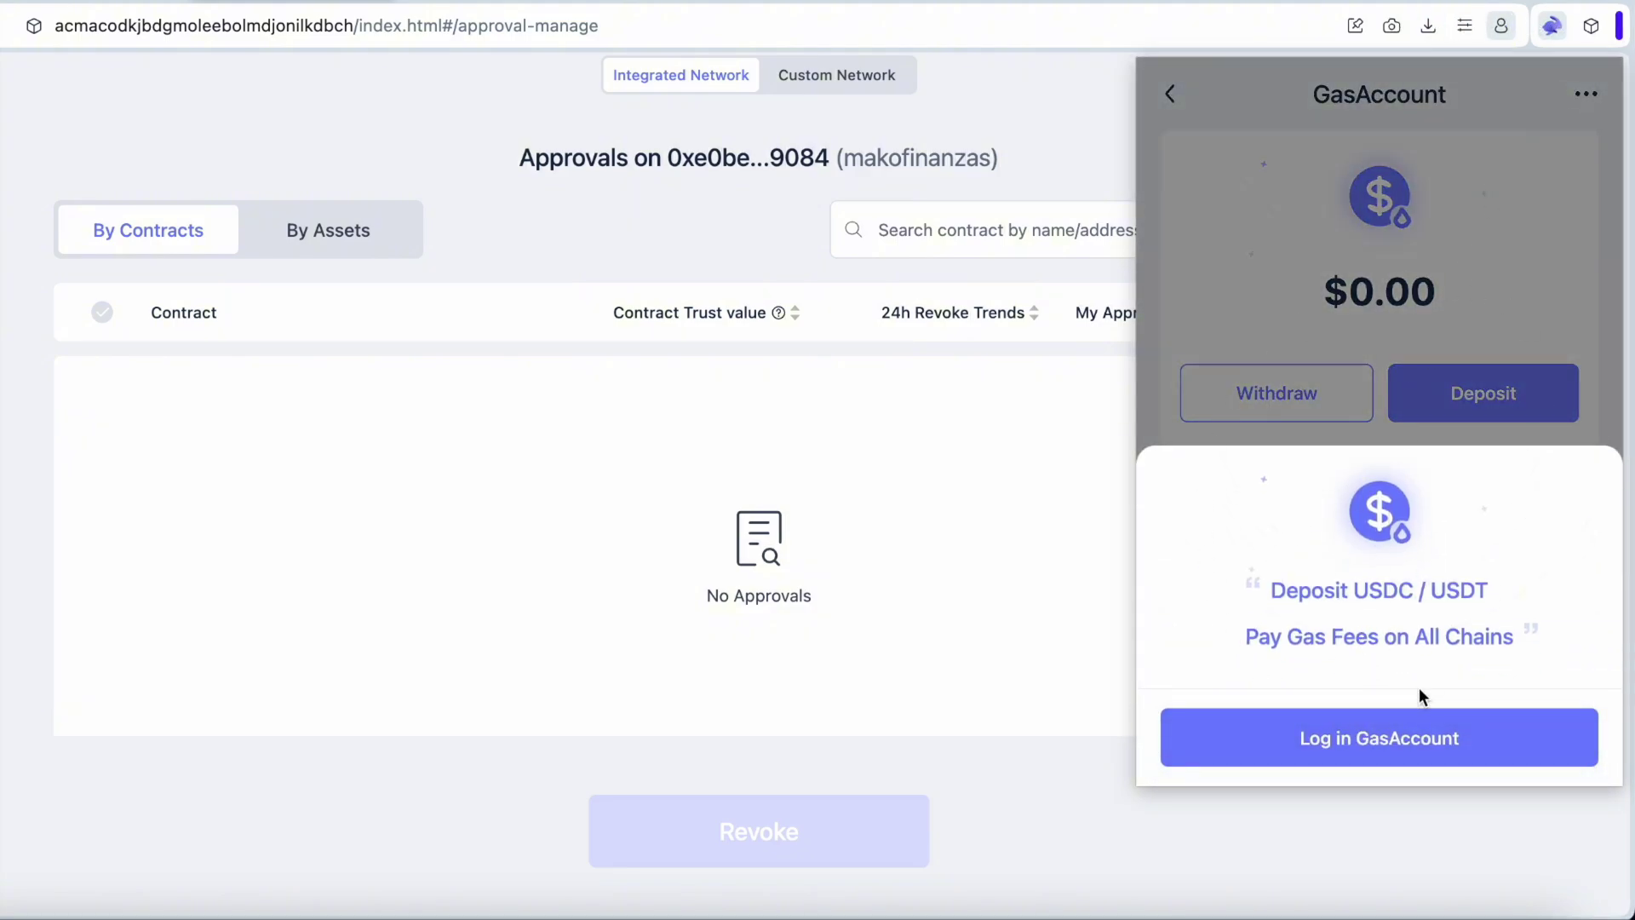
click(1377, 747)
click(1471, 741)
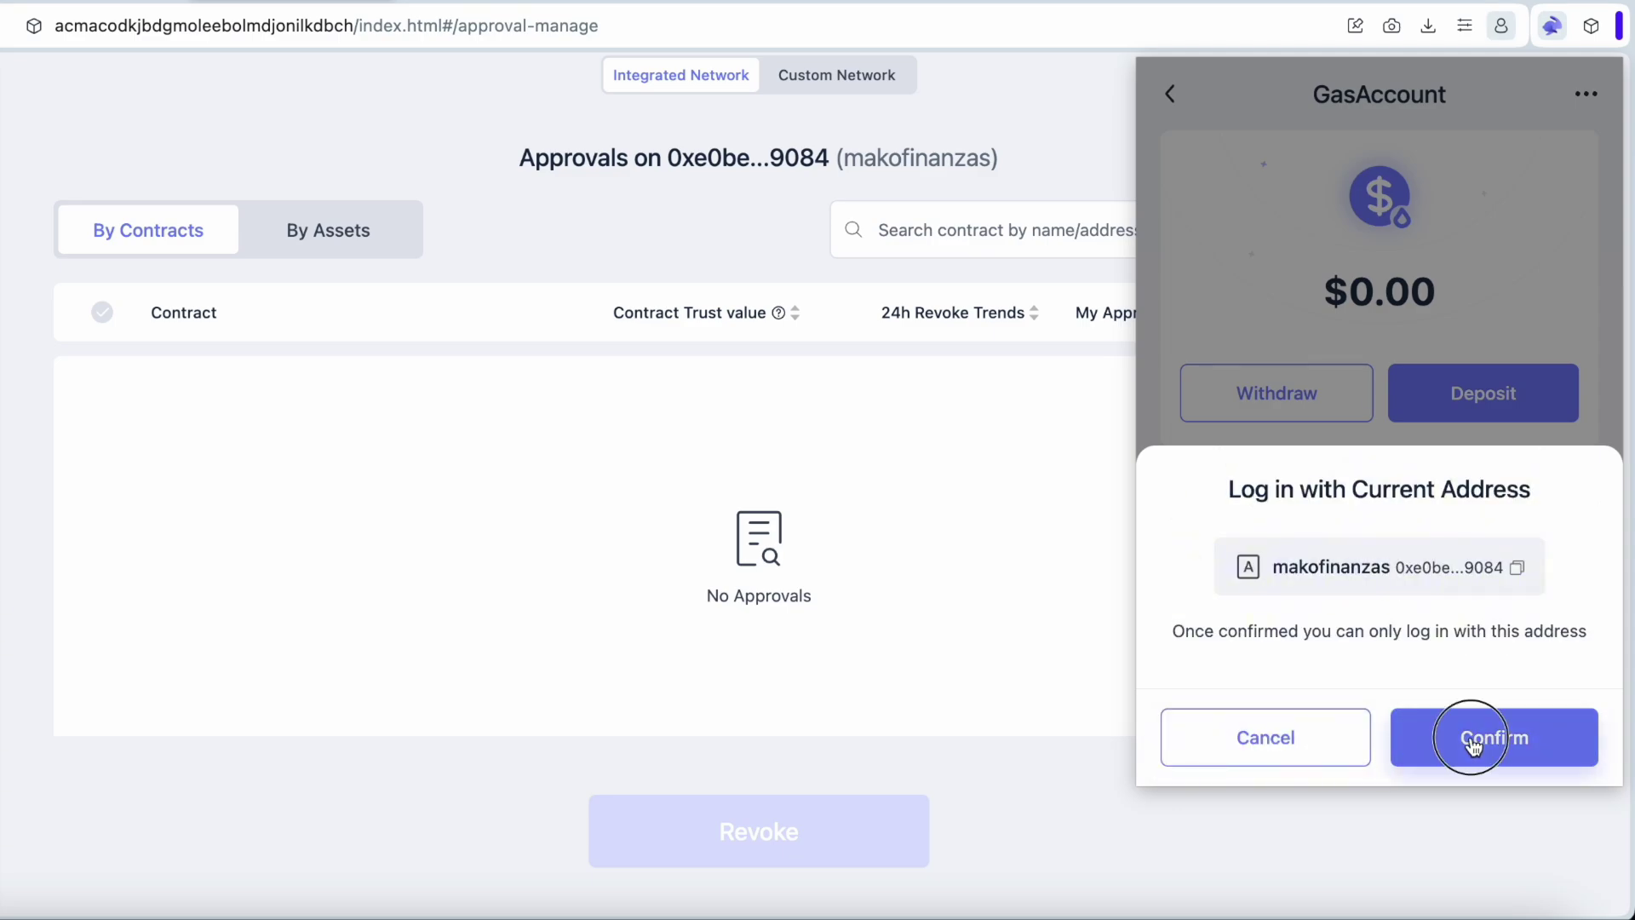
click(1352, 863)
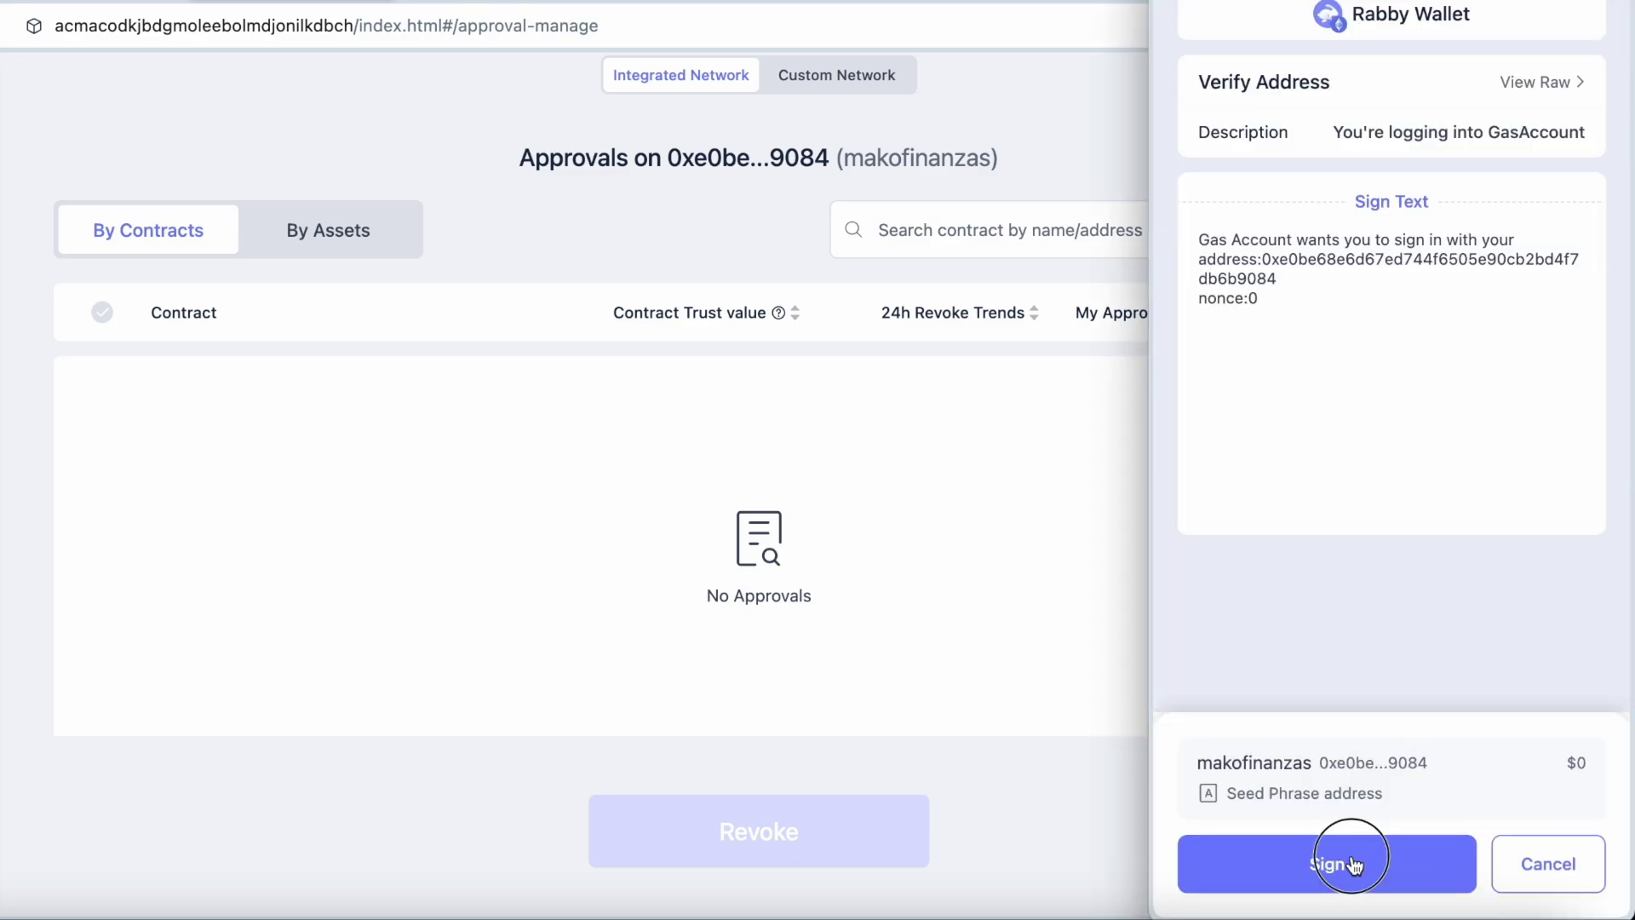
click(1325, 864)
click(1552, 28)
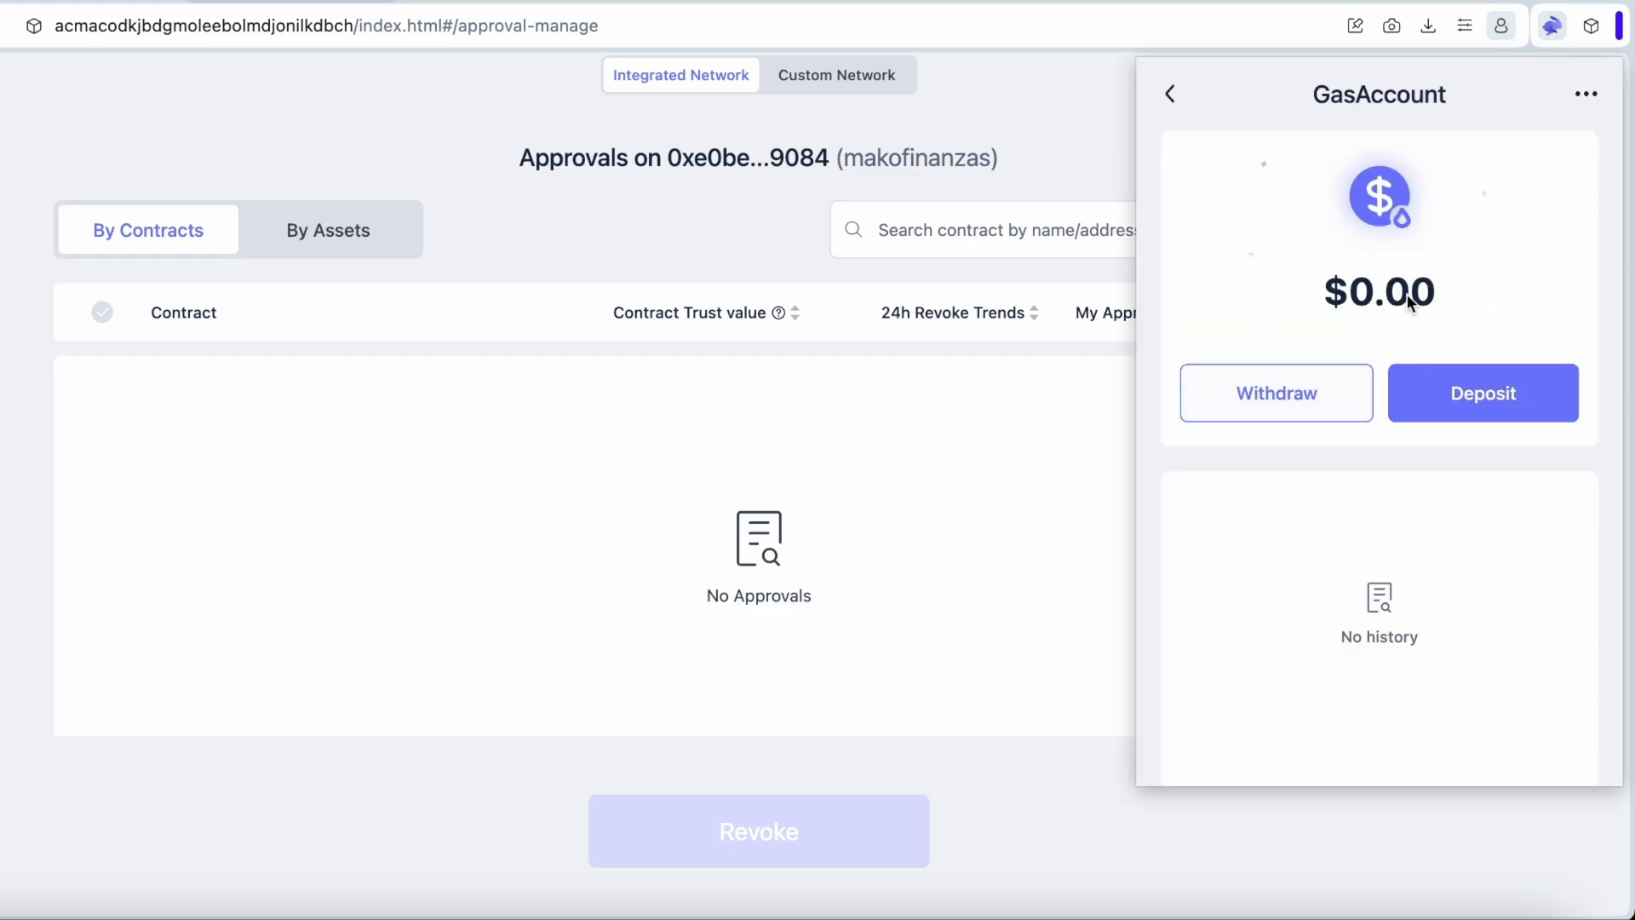
Examine the GasAccount deposit form and its supported tokens, close the form without depositing, and return to the dashboard
click(1445, 370)
click(1260, 649)
scroll(1317, 668, down, 3)
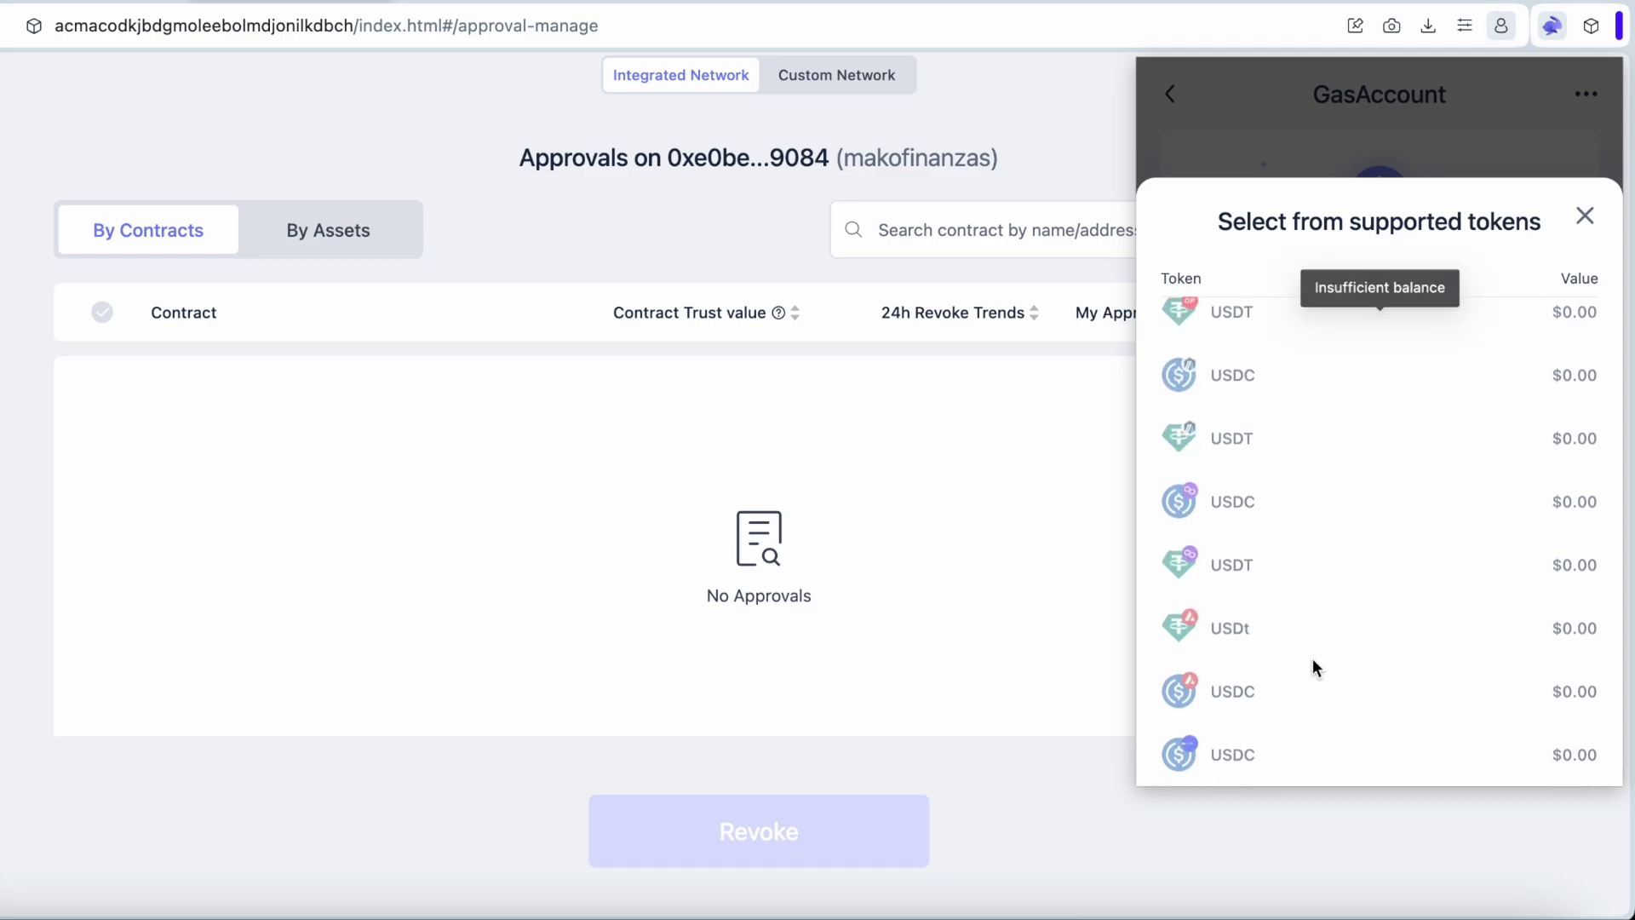
click(1584, 217)
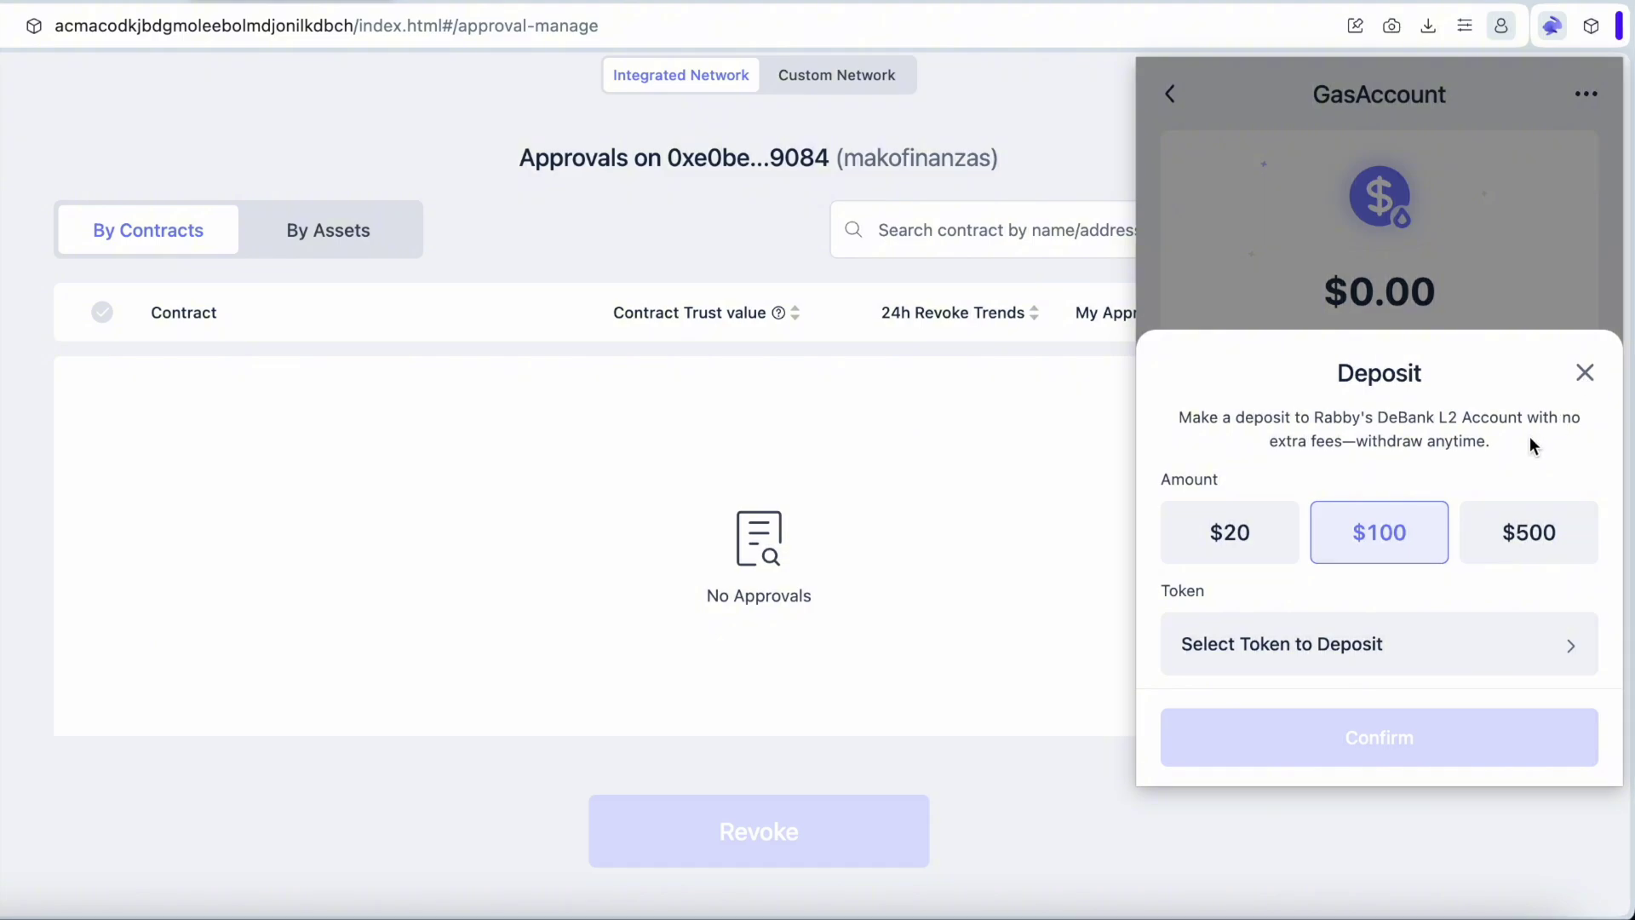
drag(1530, 436, 1160, 420)
click(1496, 375)
click(1585, 376)
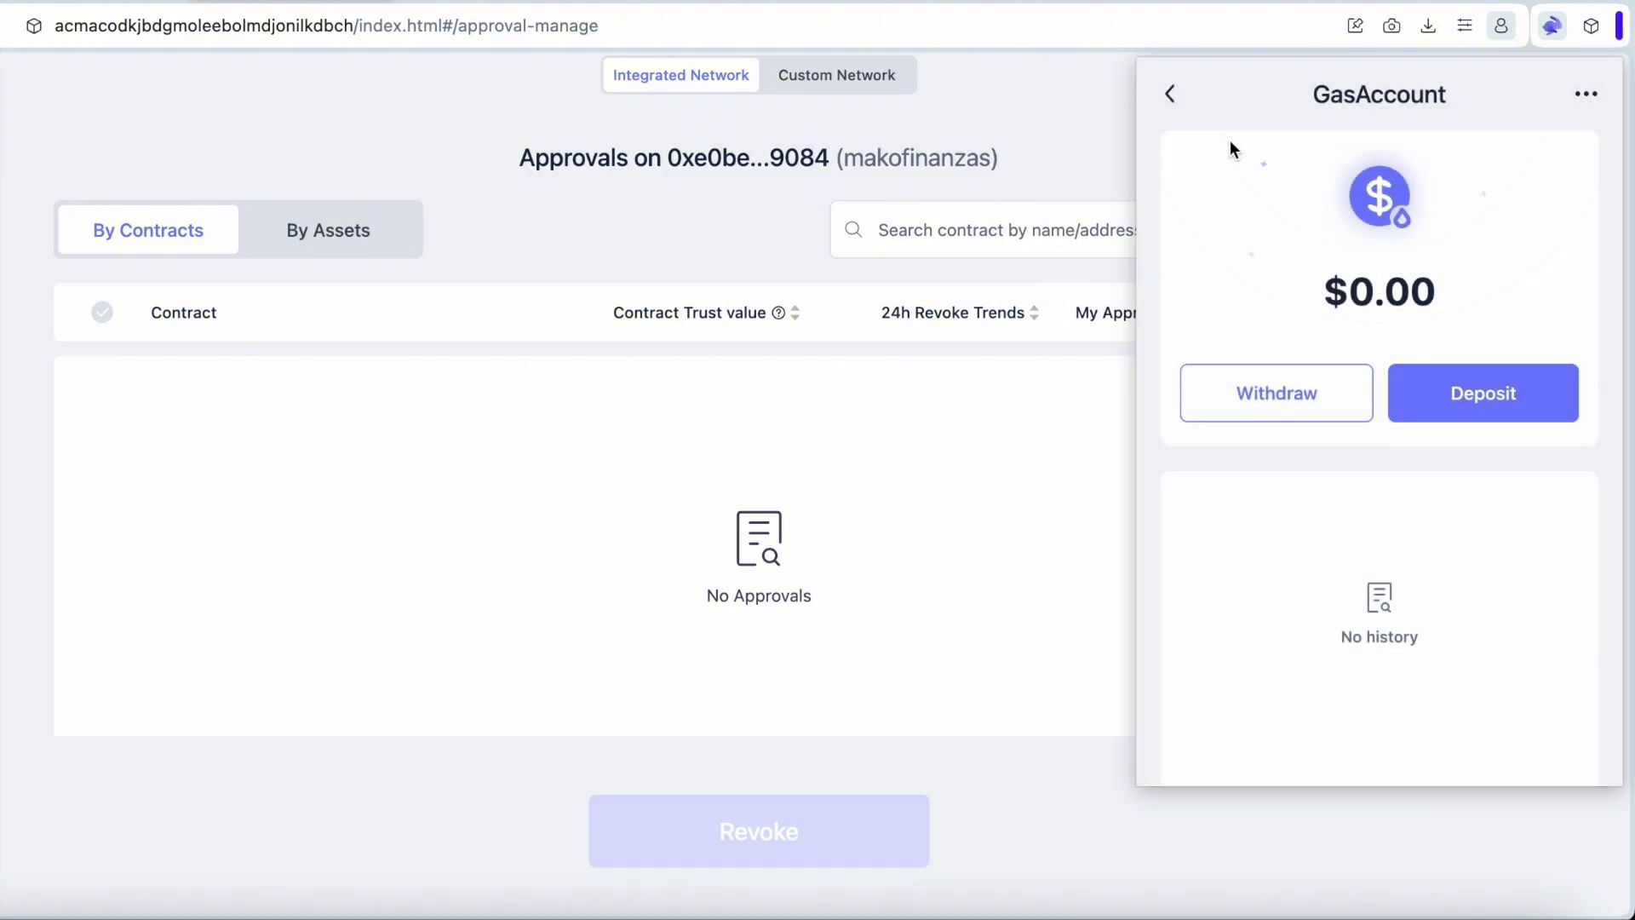
click(1170, 95)
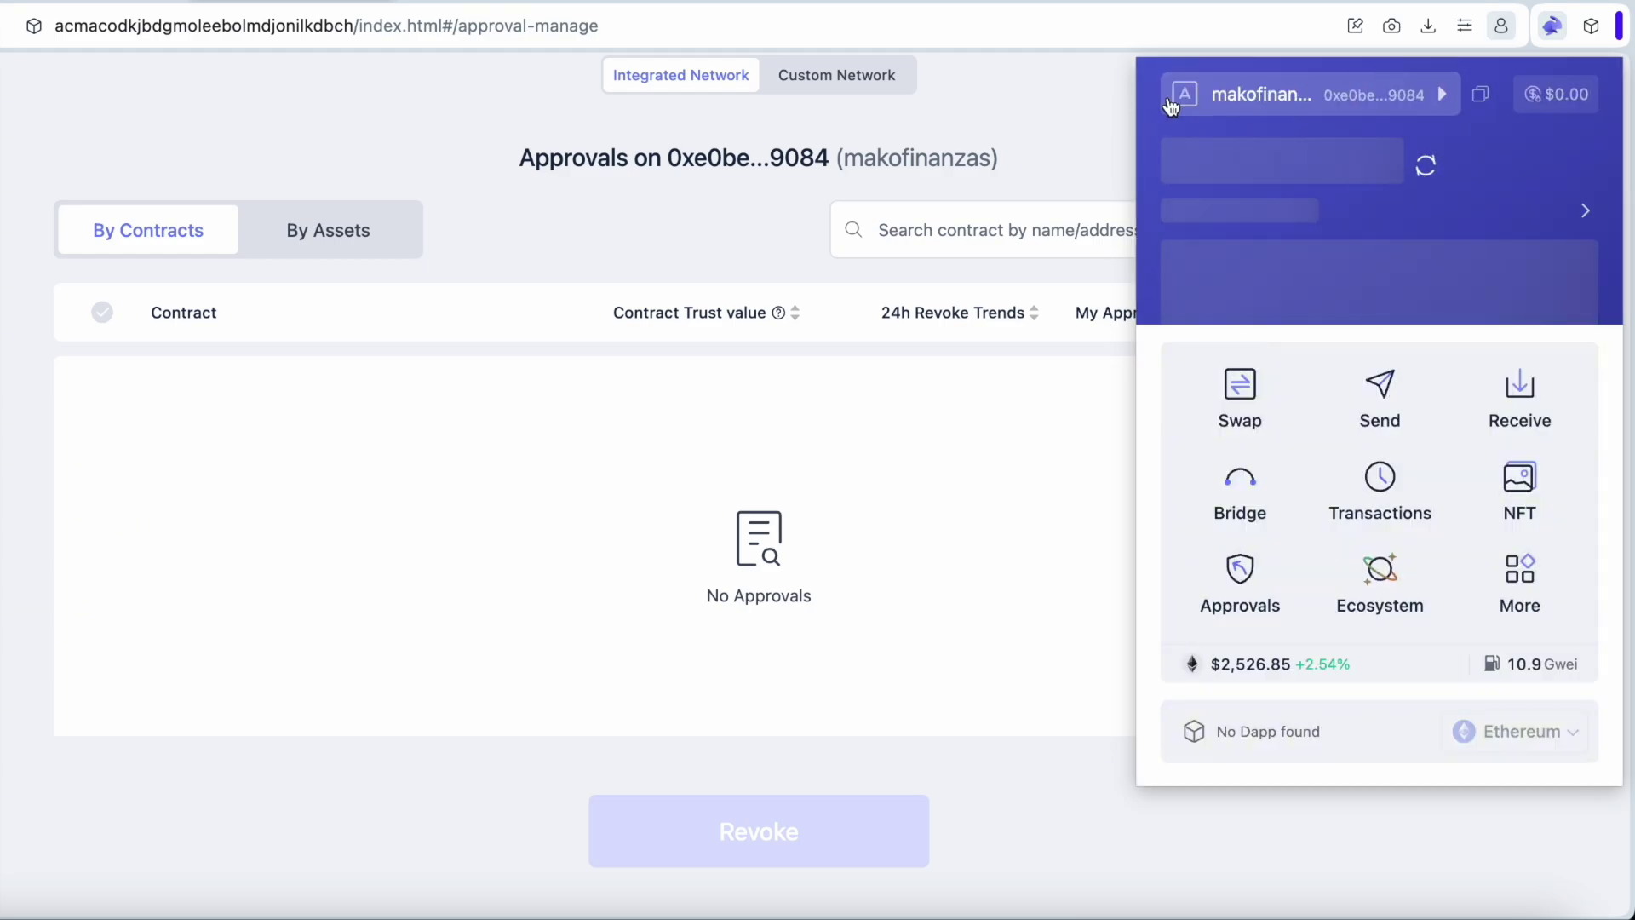
View the Ecosystem list, and look through the wallet's additional features and settings
click(1386, 587)
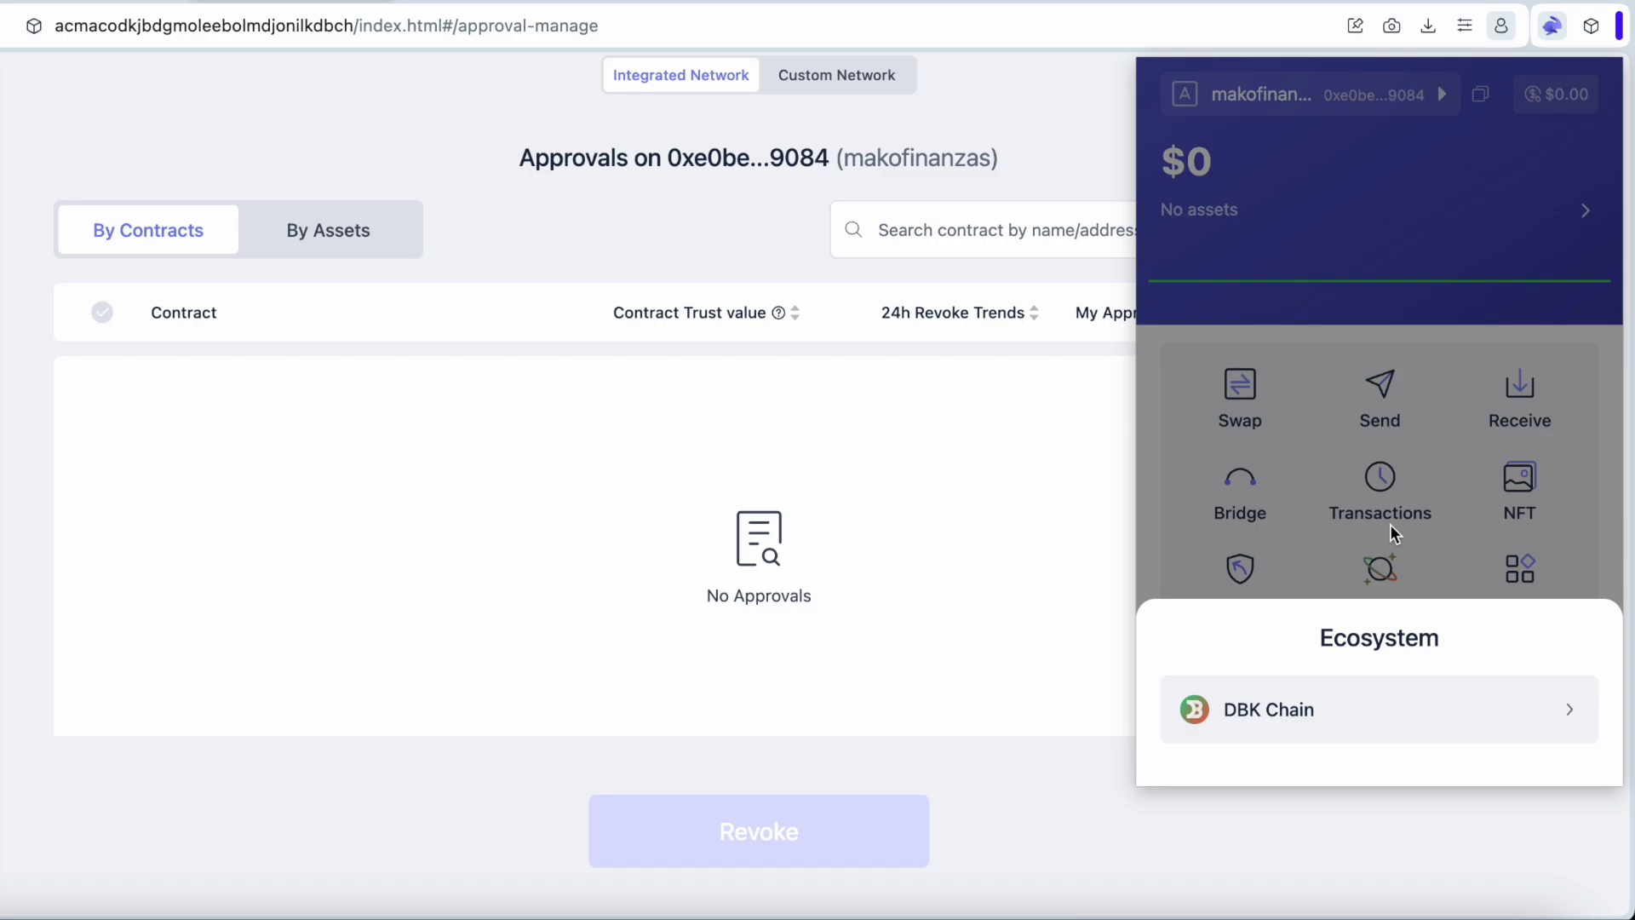
click(1390, 523)
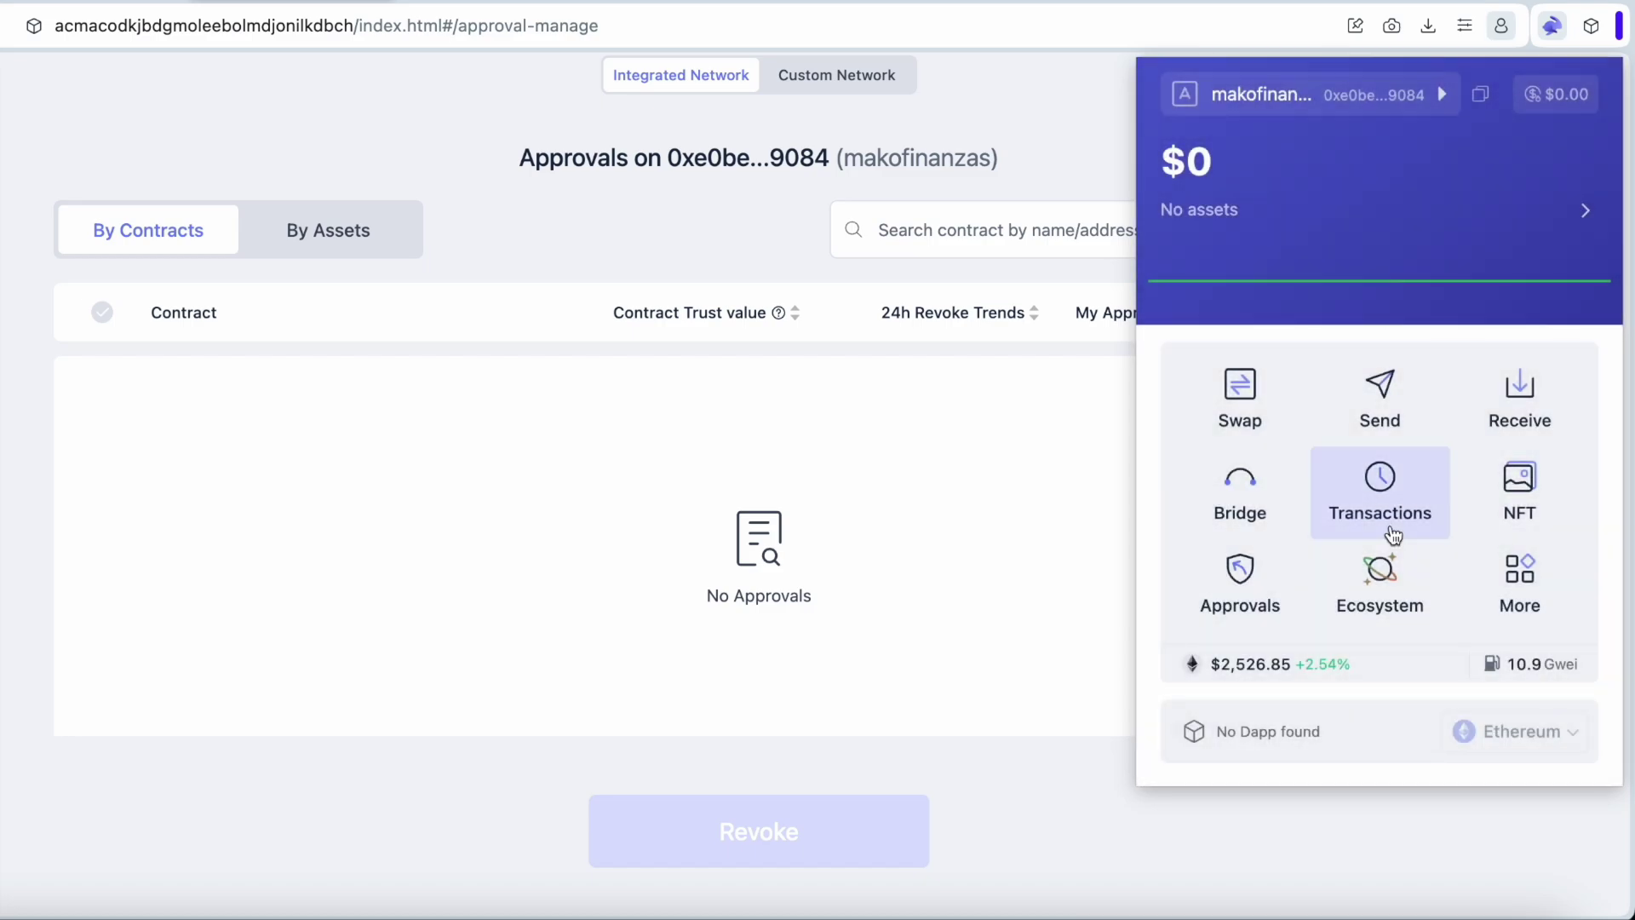
click(1522, 589)
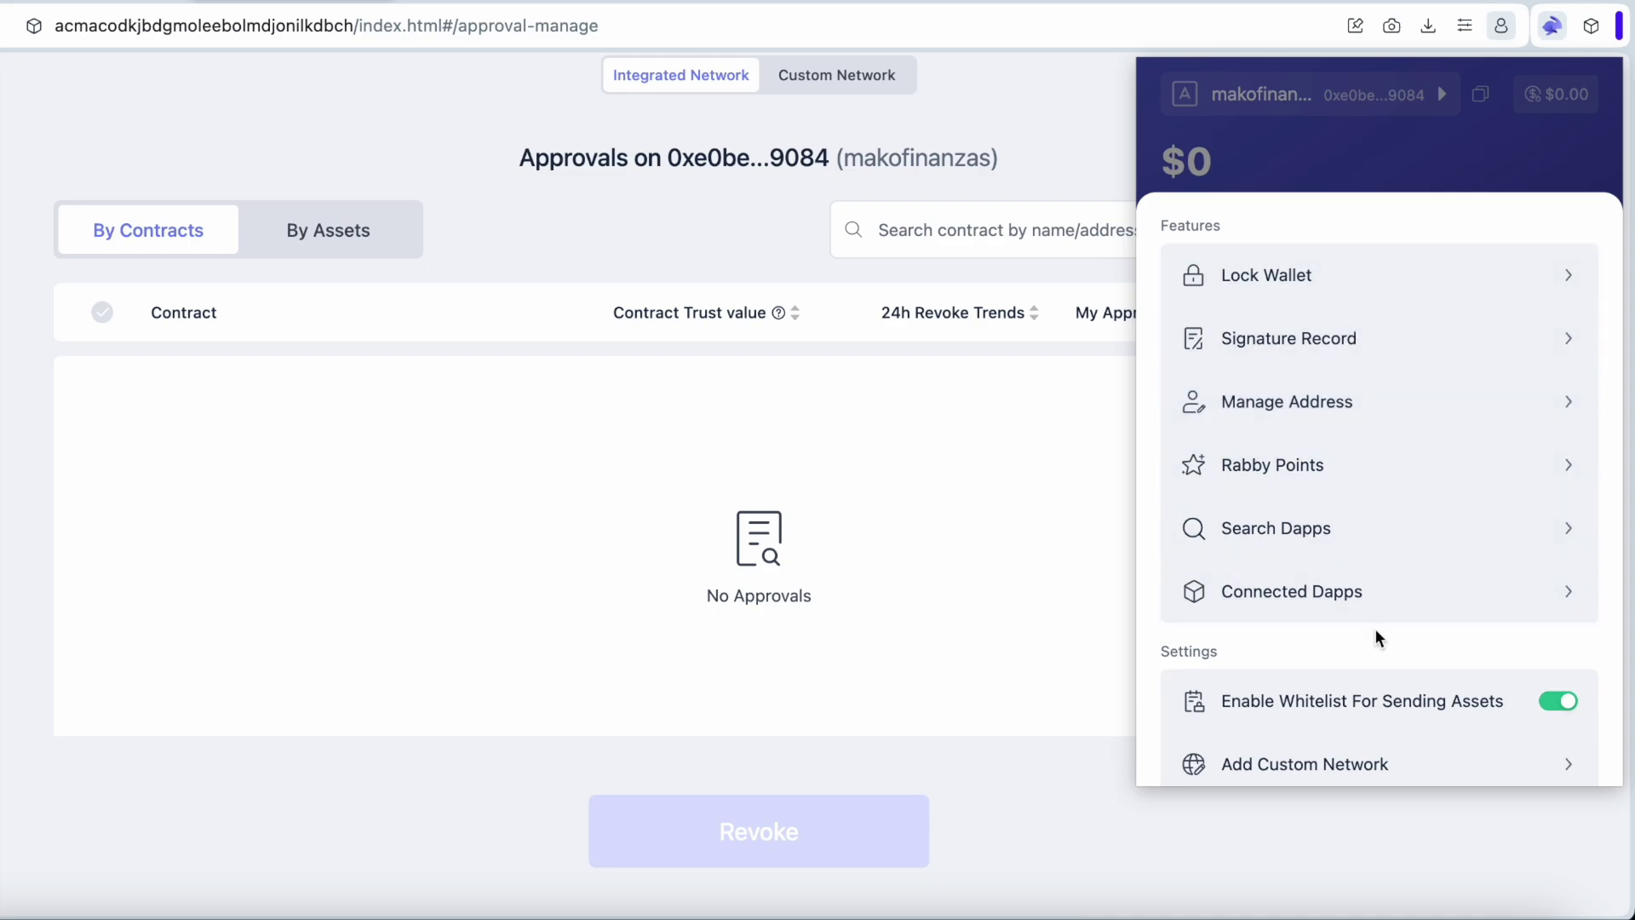
scroll(1376, 632, down, 1)
scroll(1379, 631, down, 2)
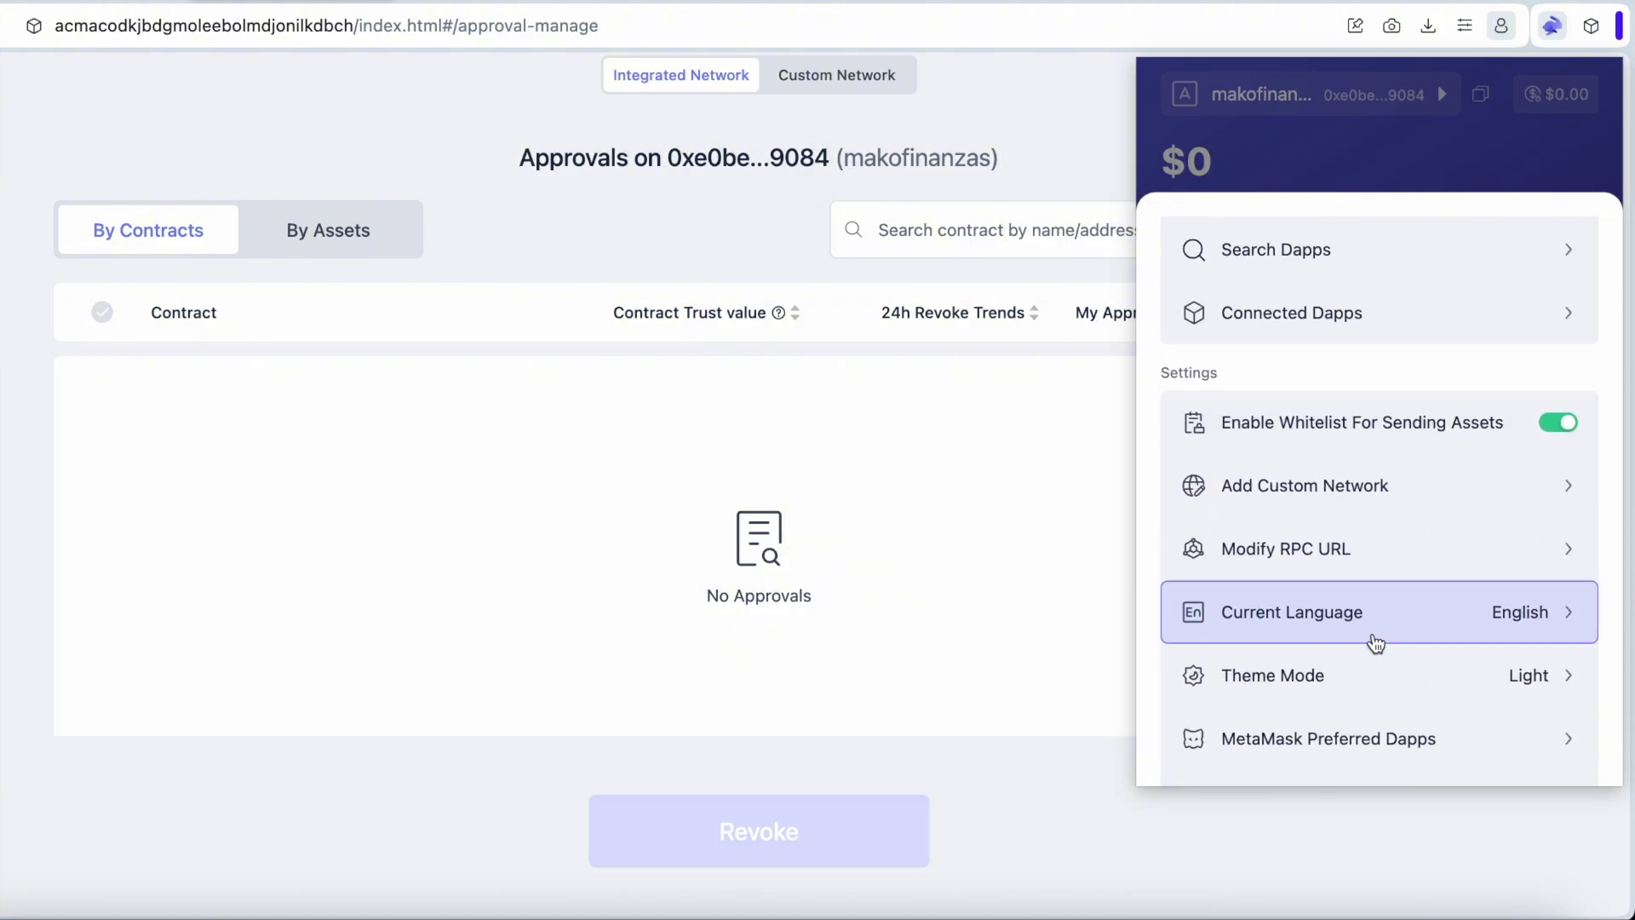
Set the wallet's theme mode to Dark, look over the remaining settings, and return to the dashboard
click(1499, 681)
click(1329, 387)
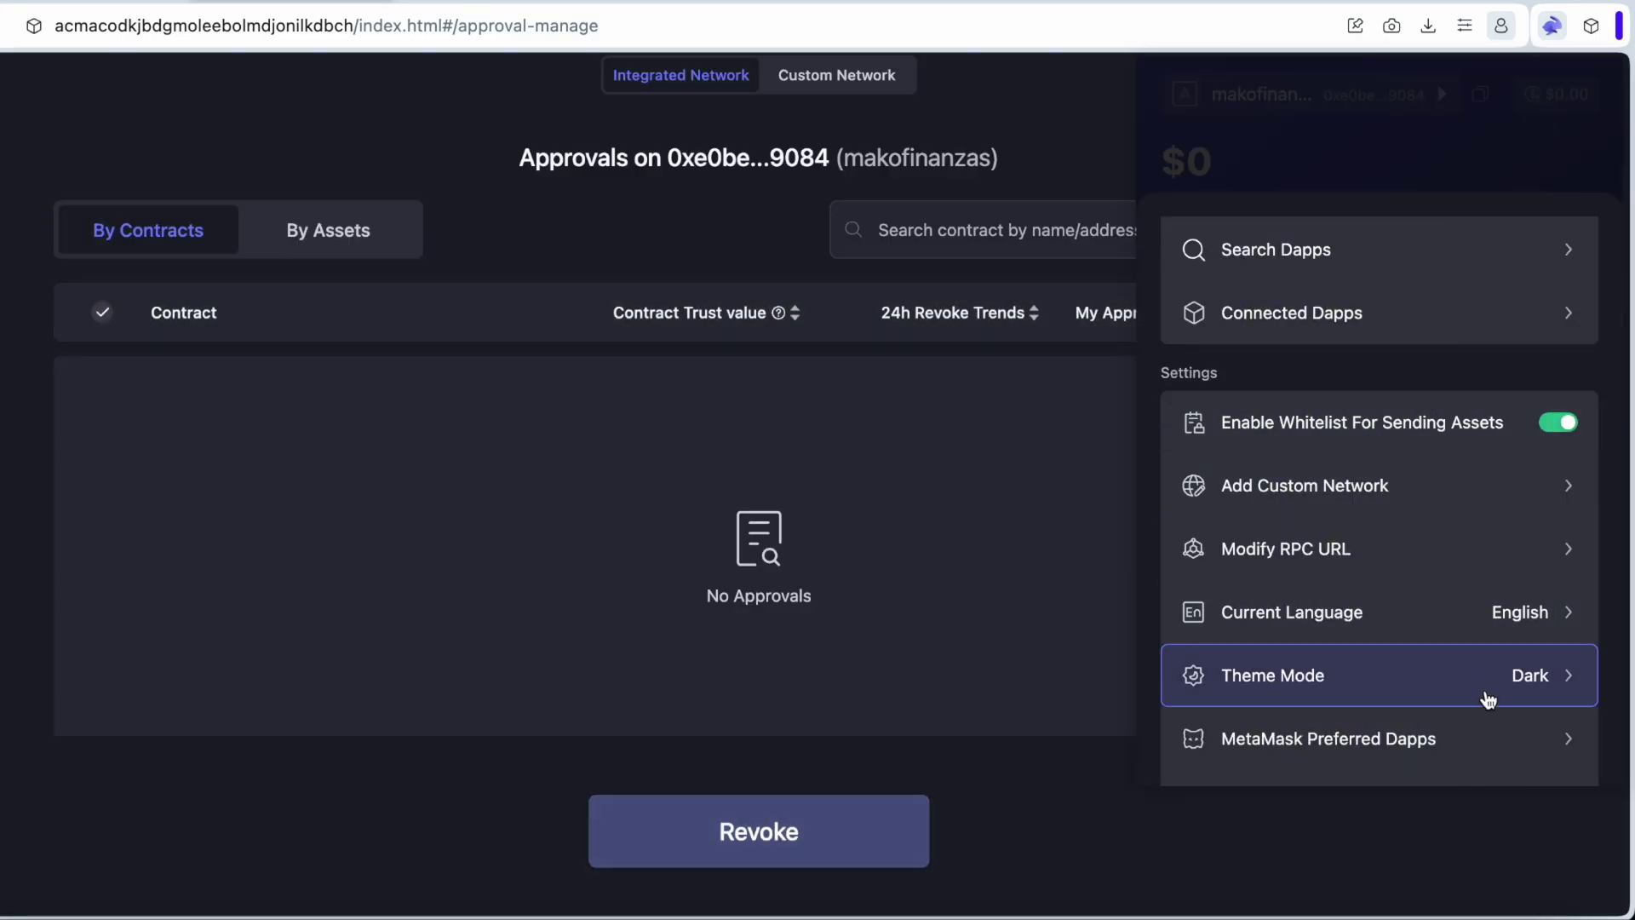
scroll(1447, 723, down, 5)
scroll(1417, 707, up, 8)
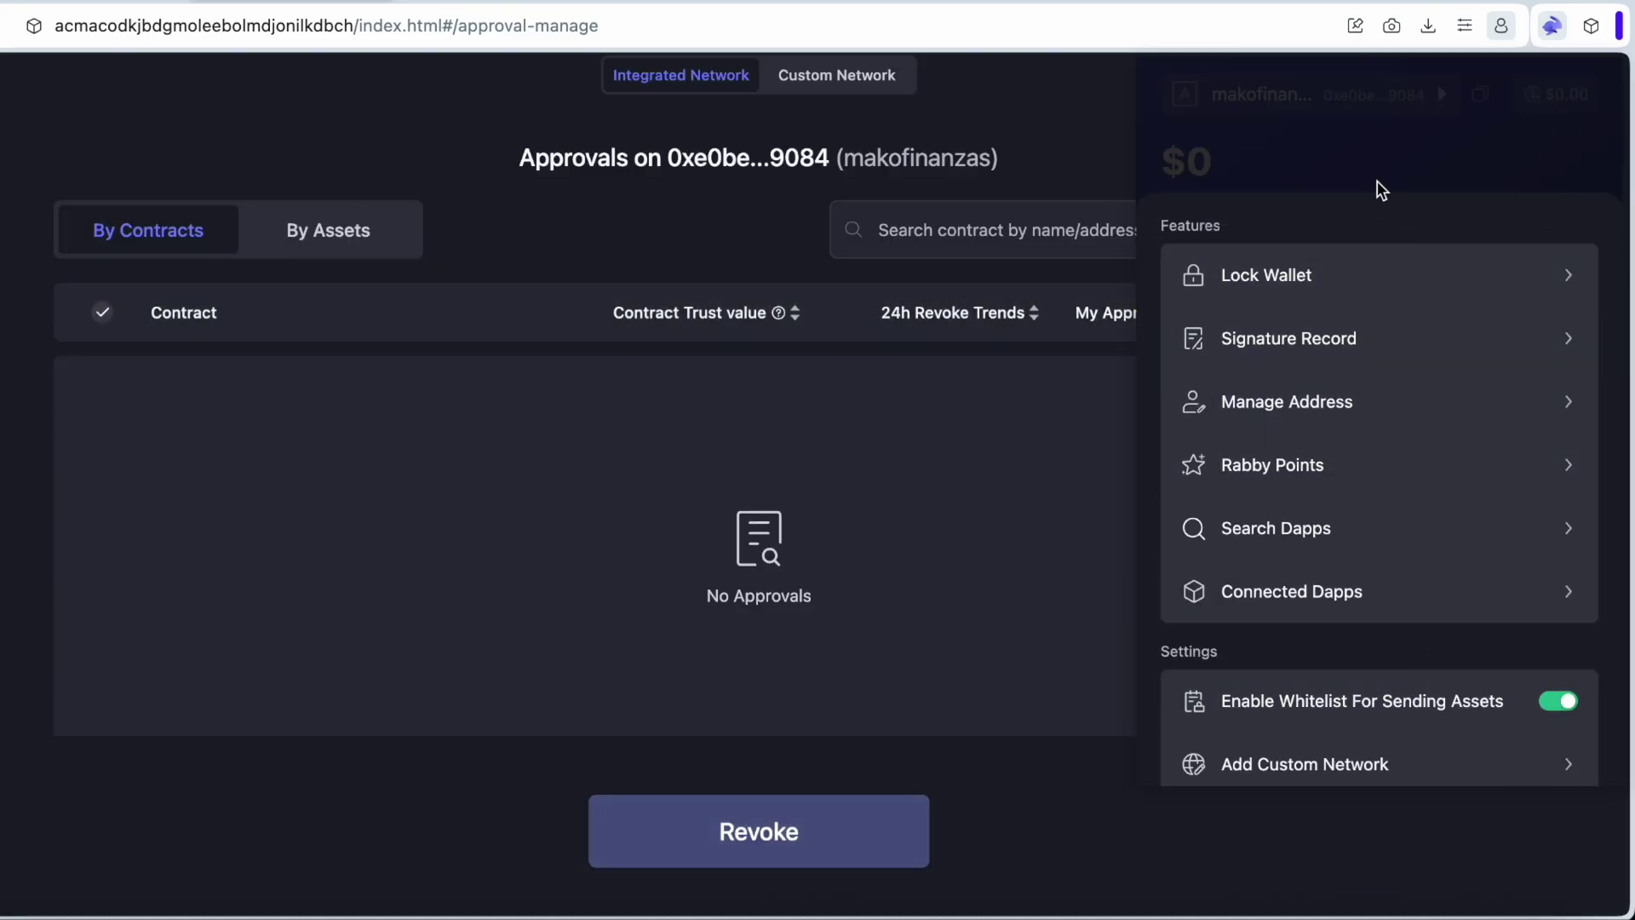
click(1379, 187)
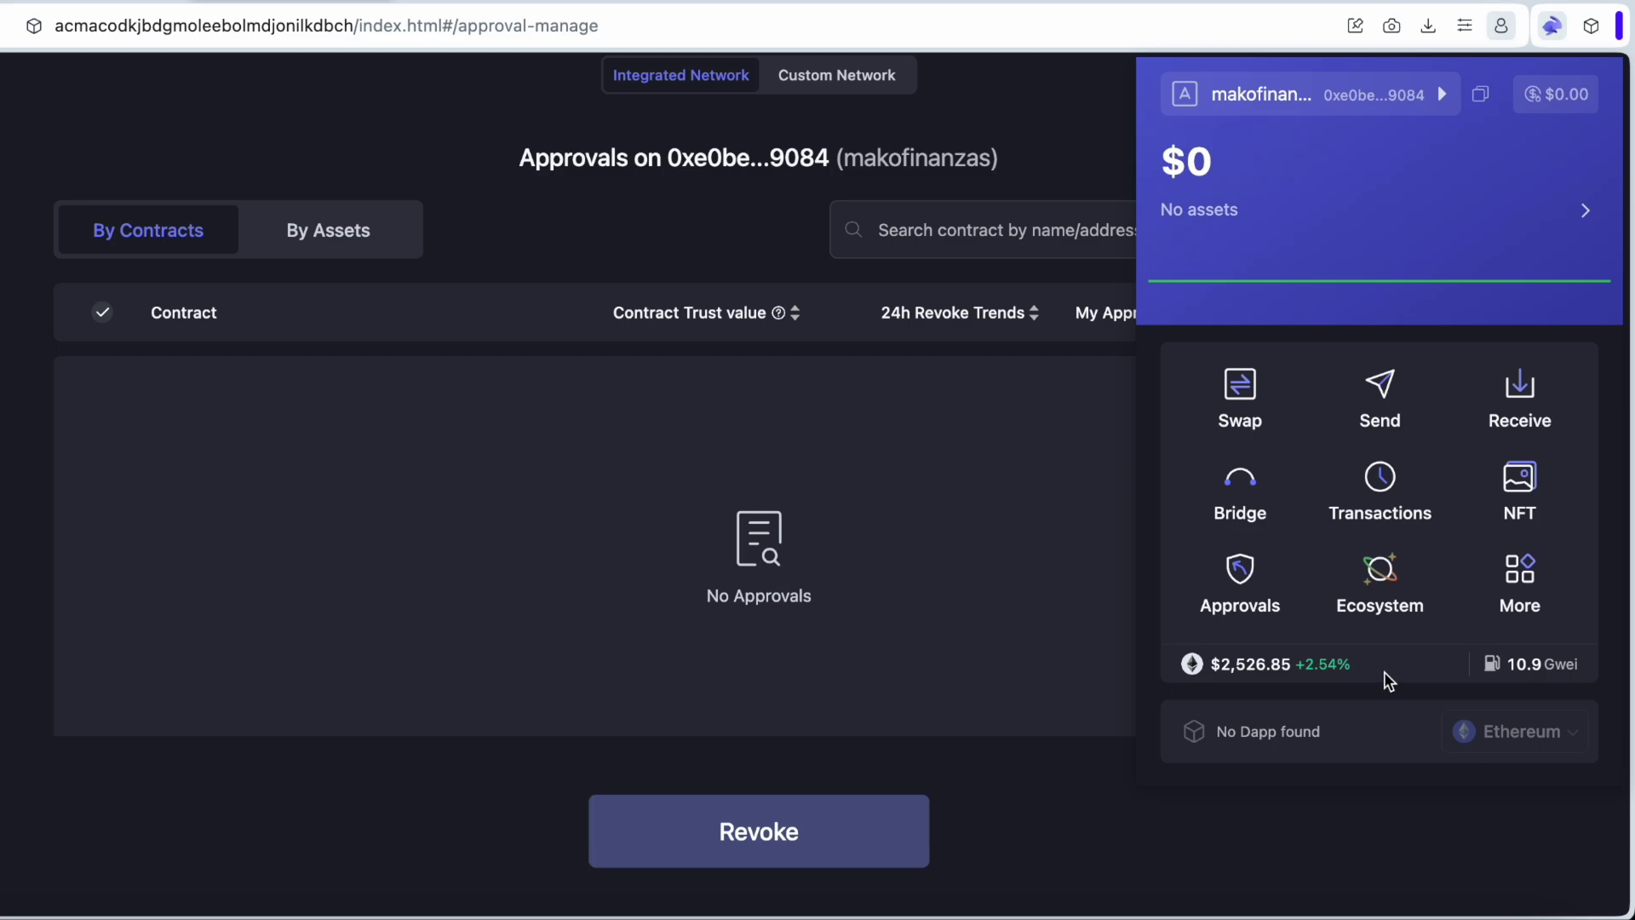
Examine the ETH price and gas fee on the dashboard, close the wallet, and reopen it on a new tab
drag(1217, 661, 1297, 666)
drag(1508, 663, 1595, 673)
click(754, 390)
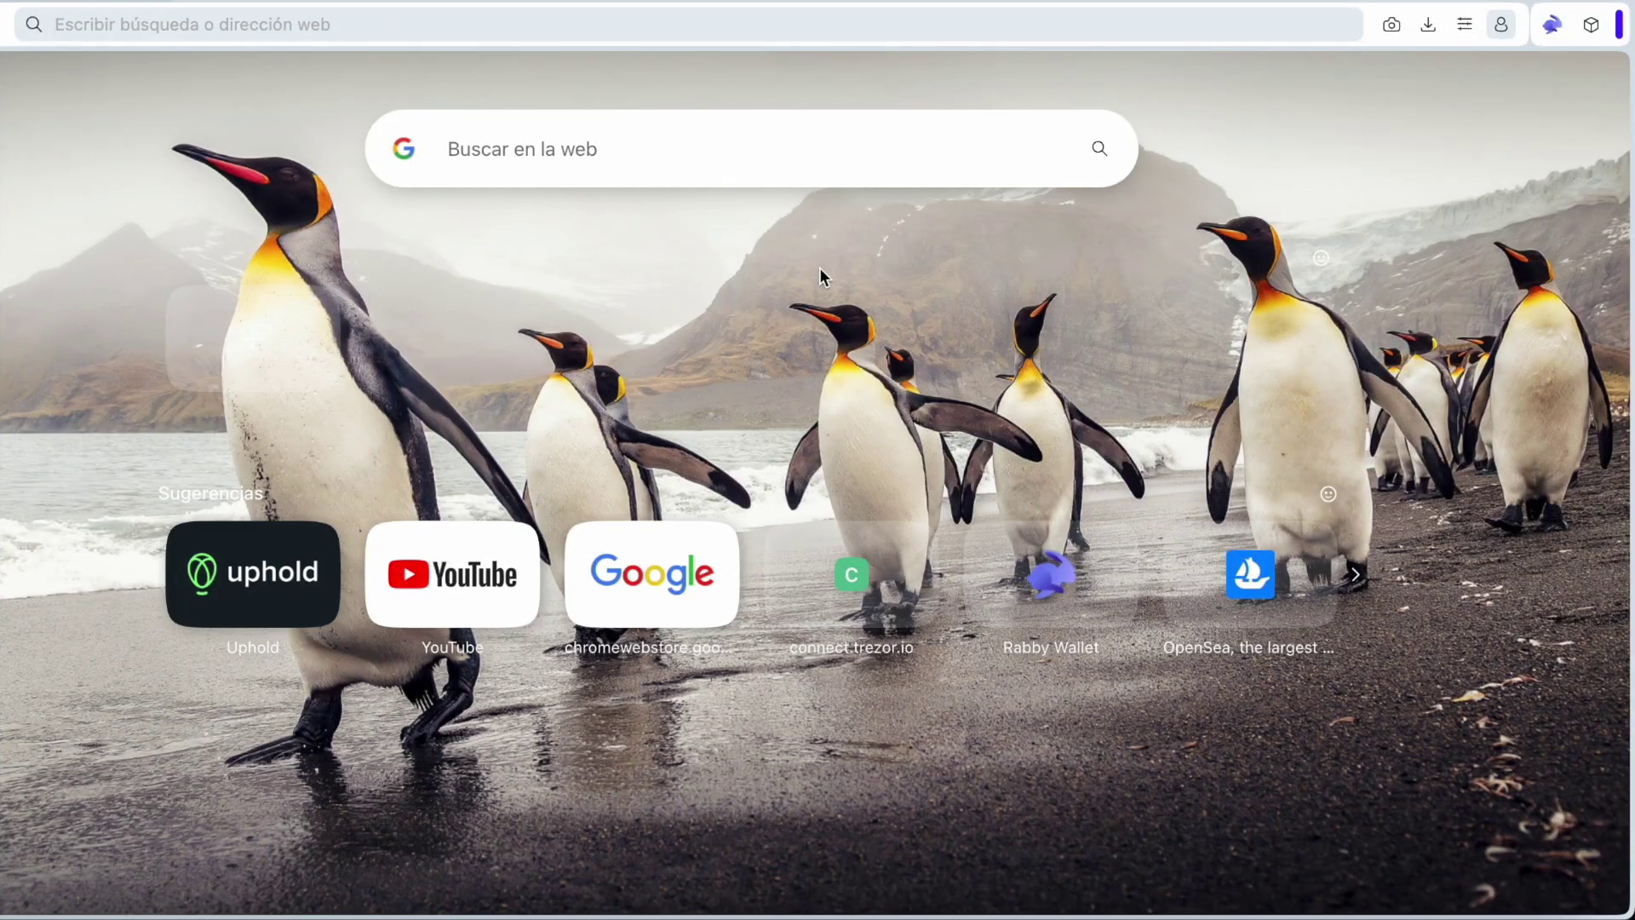
click(1544, 34)
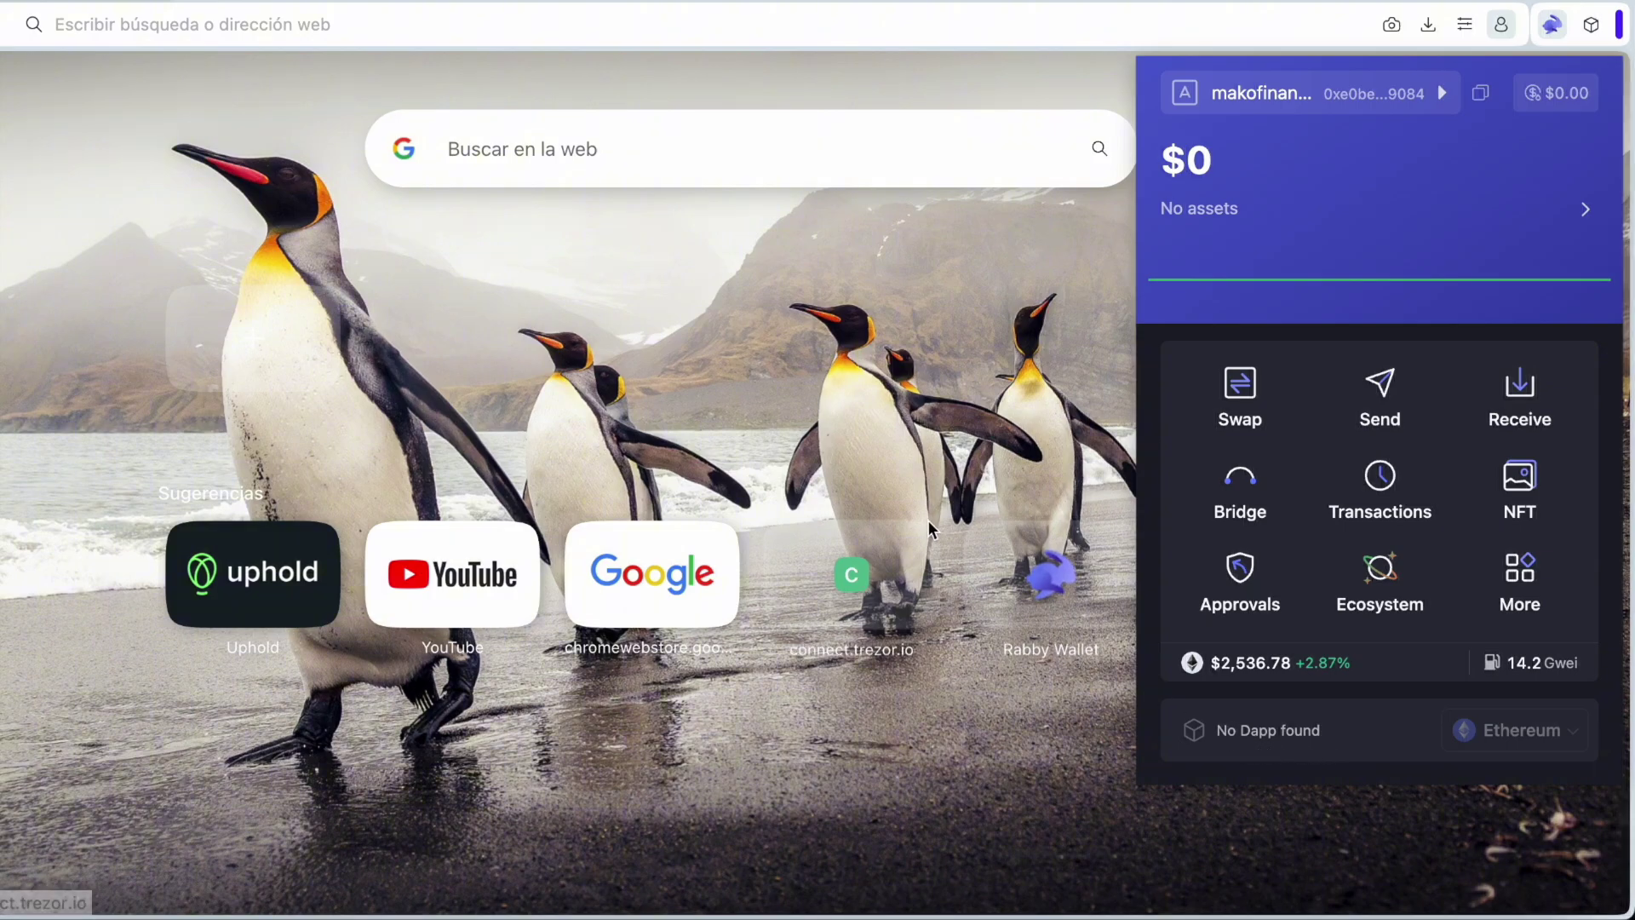
Open the OpenSea marketplace at opensea.io
click(751, 26)
text(opensea.io)
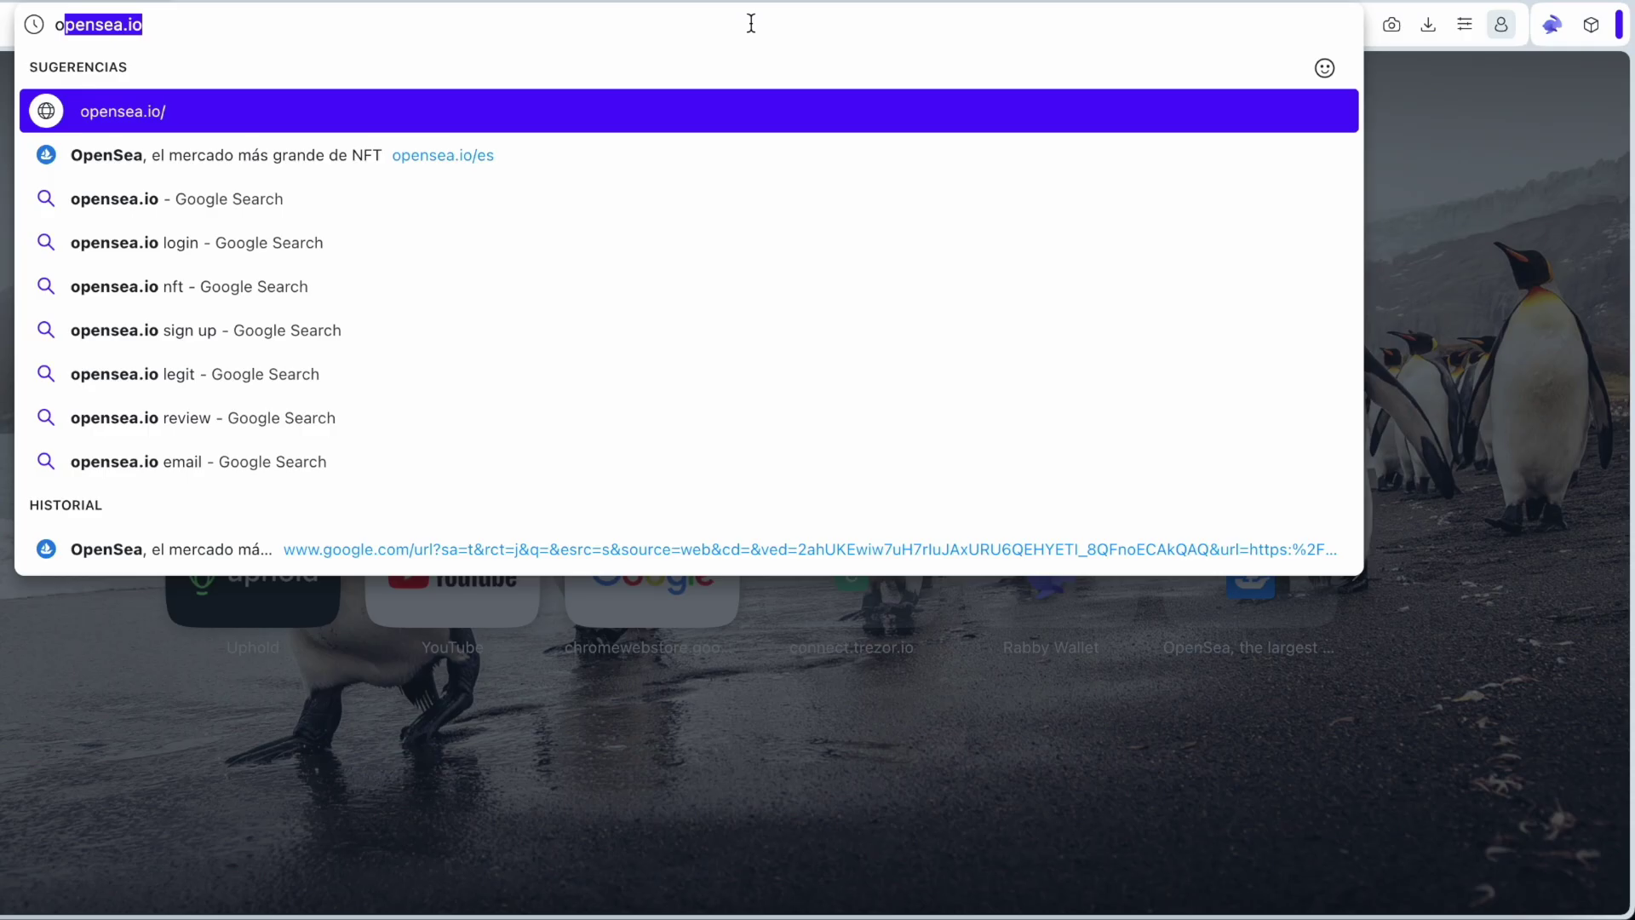
key(Return)
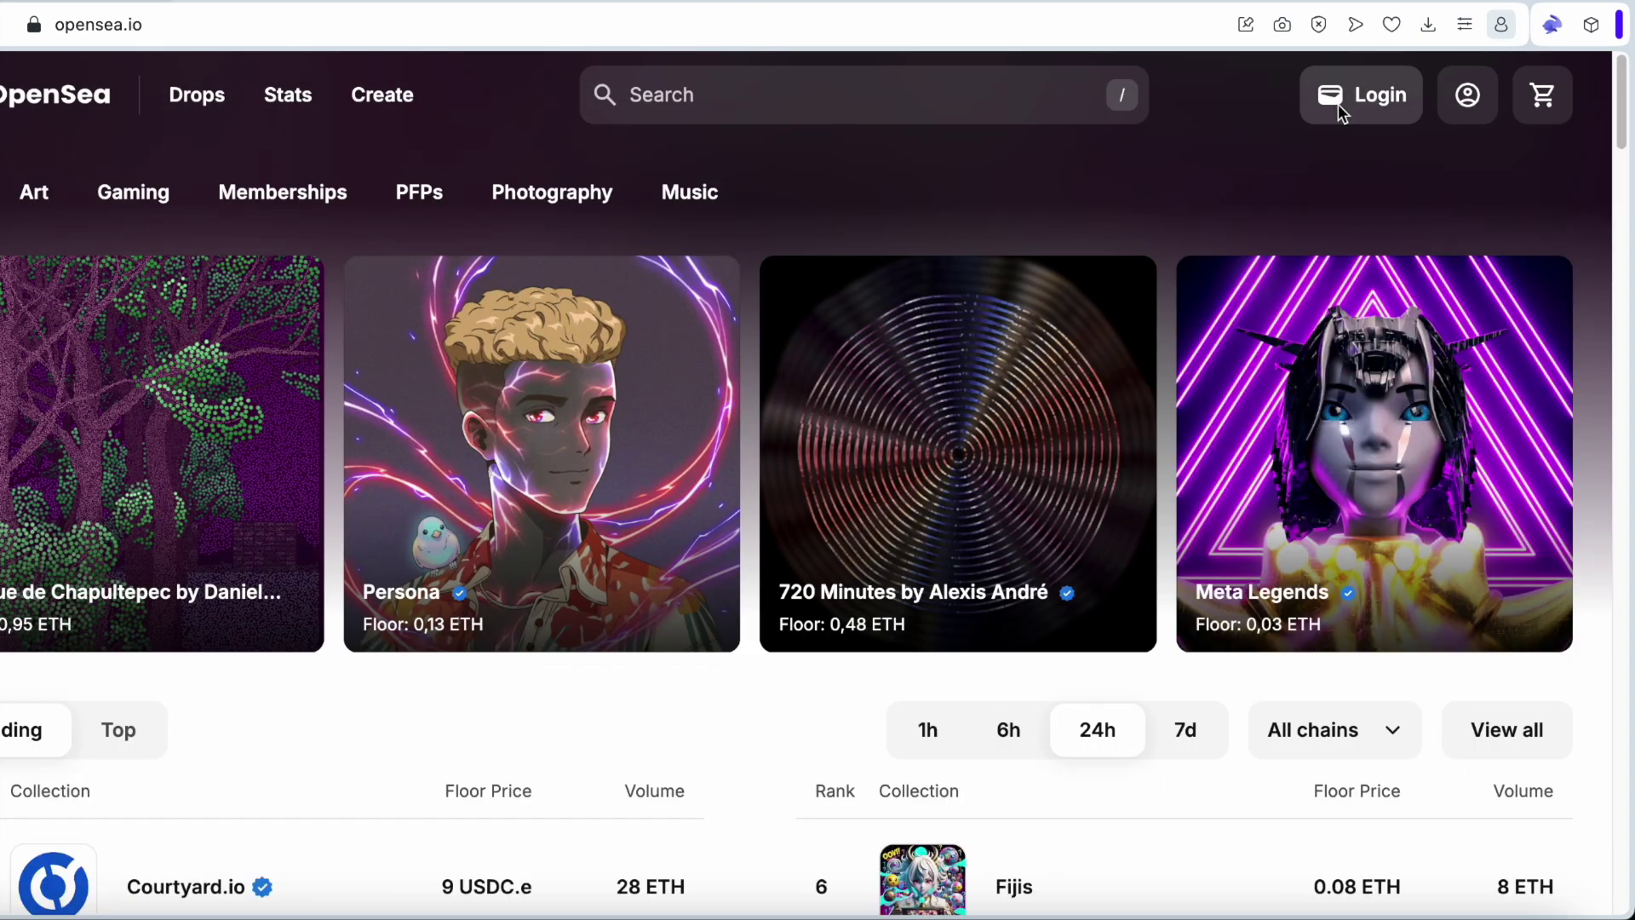
Connect the wallet to OpenSea through the MetaMask option, sign the address verification, and accept the terms
click(1339, 111)
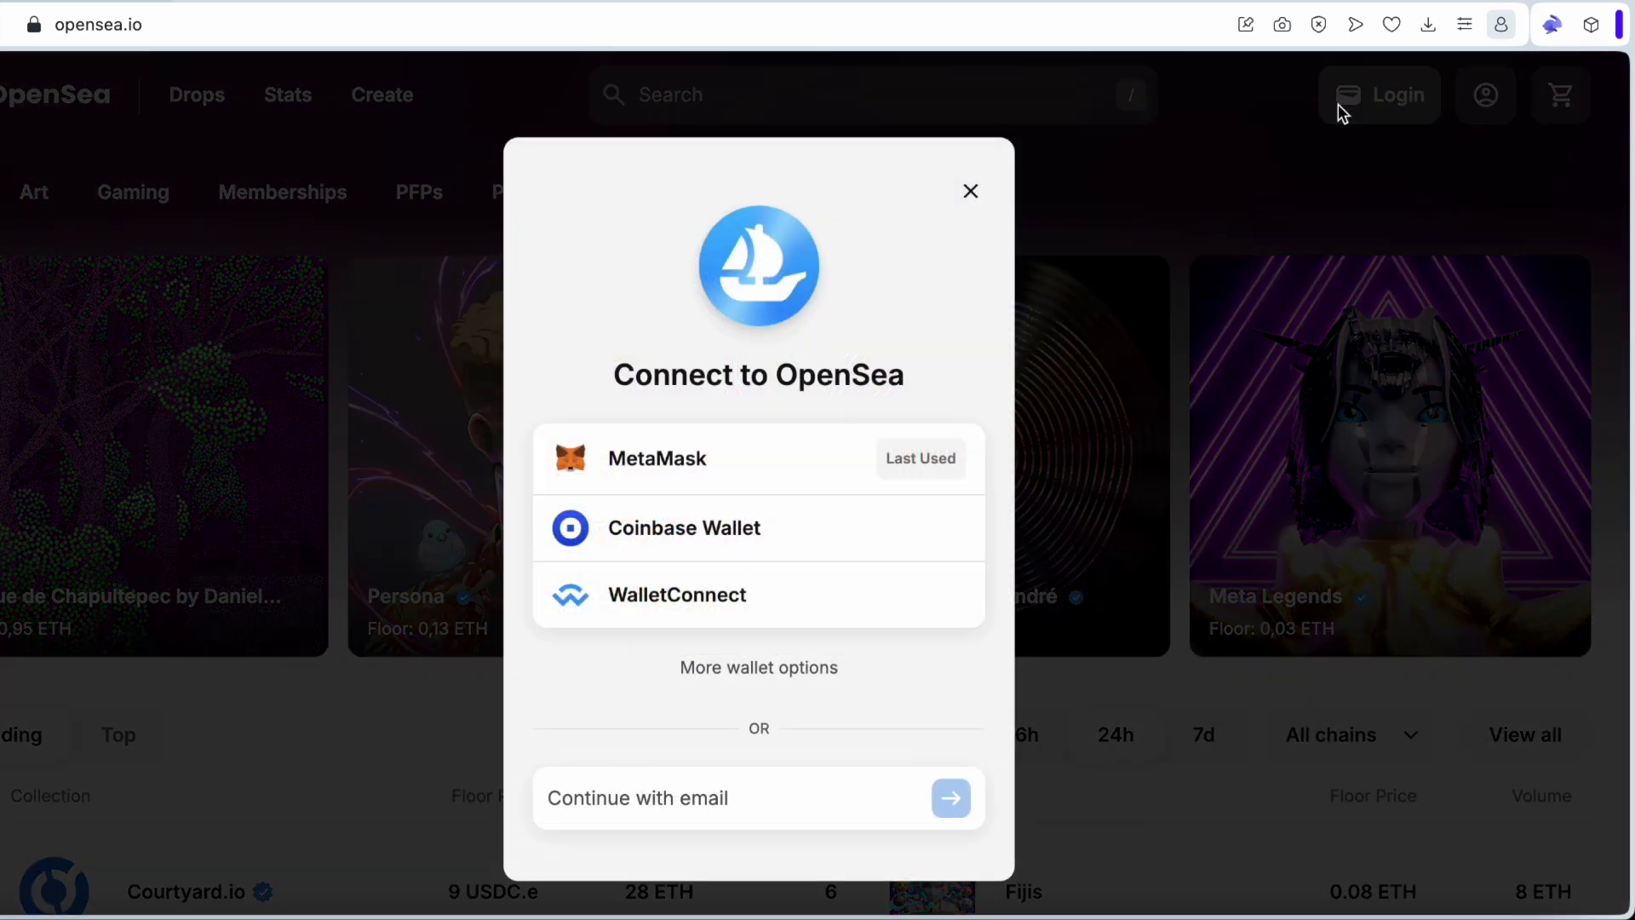
click(703, 477)
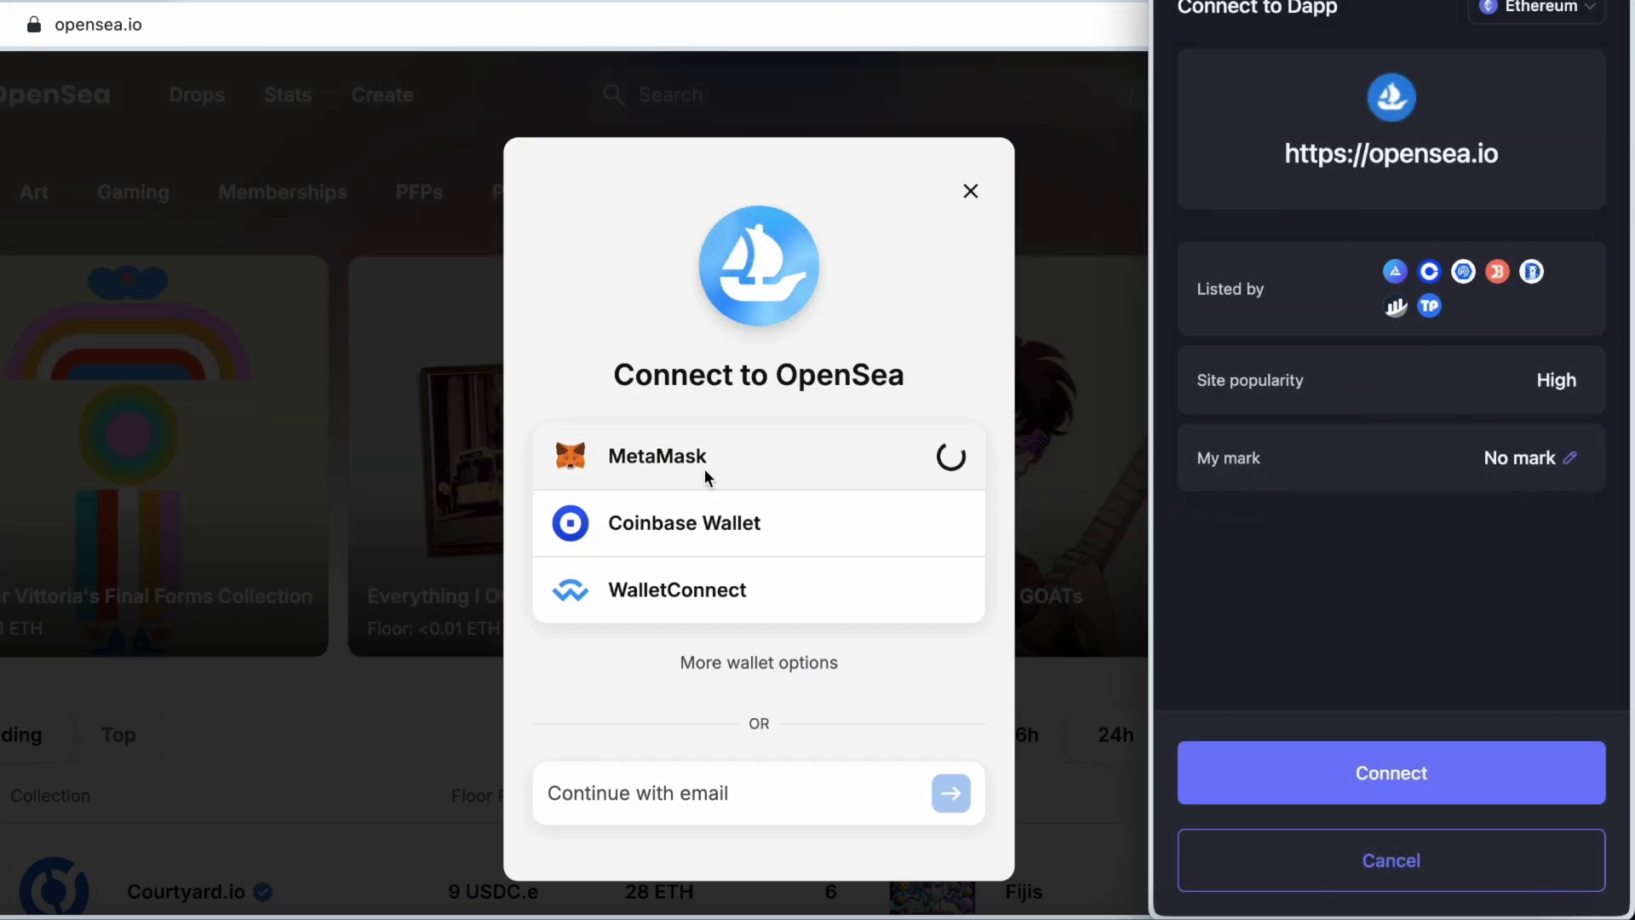
click(1423, 775)
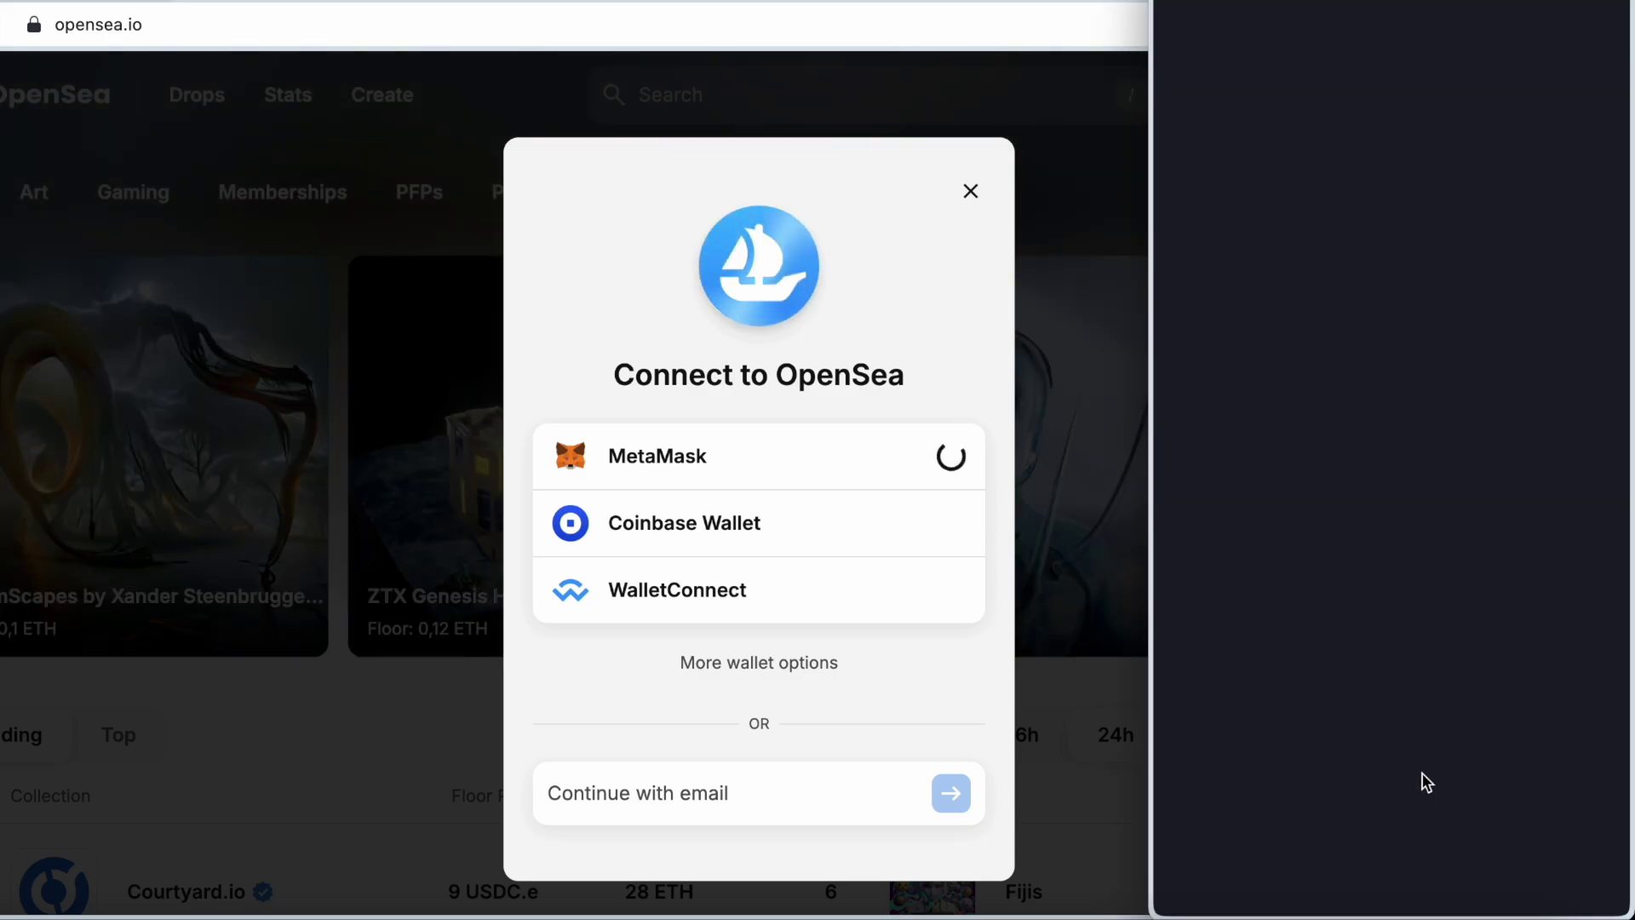
click(1316, 873)
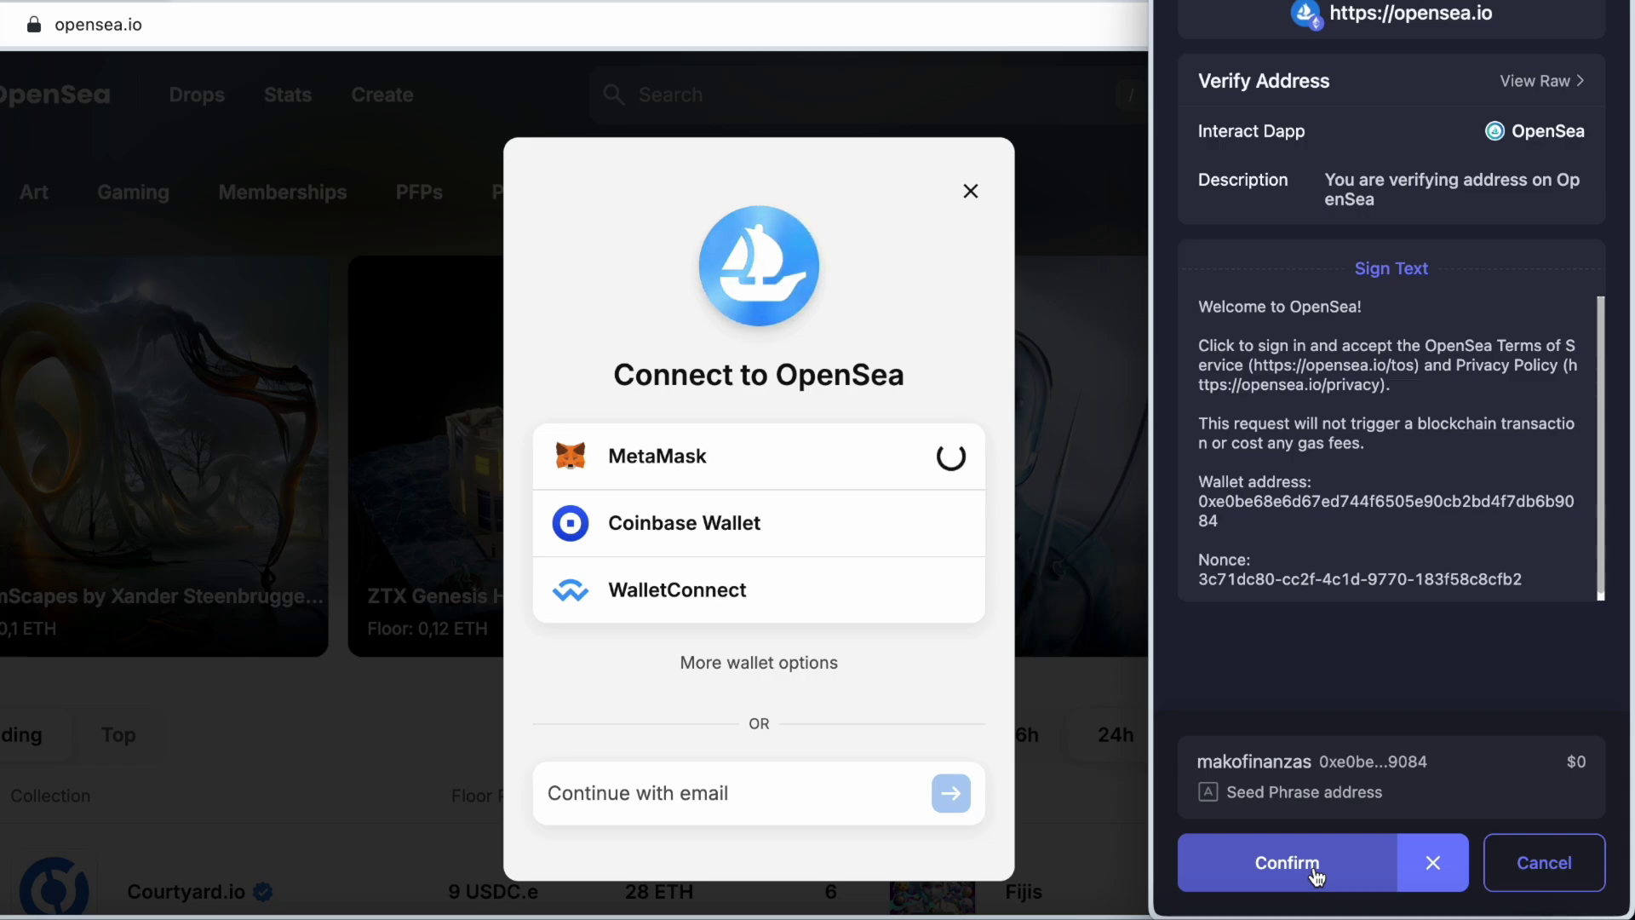
click(1316, 874)
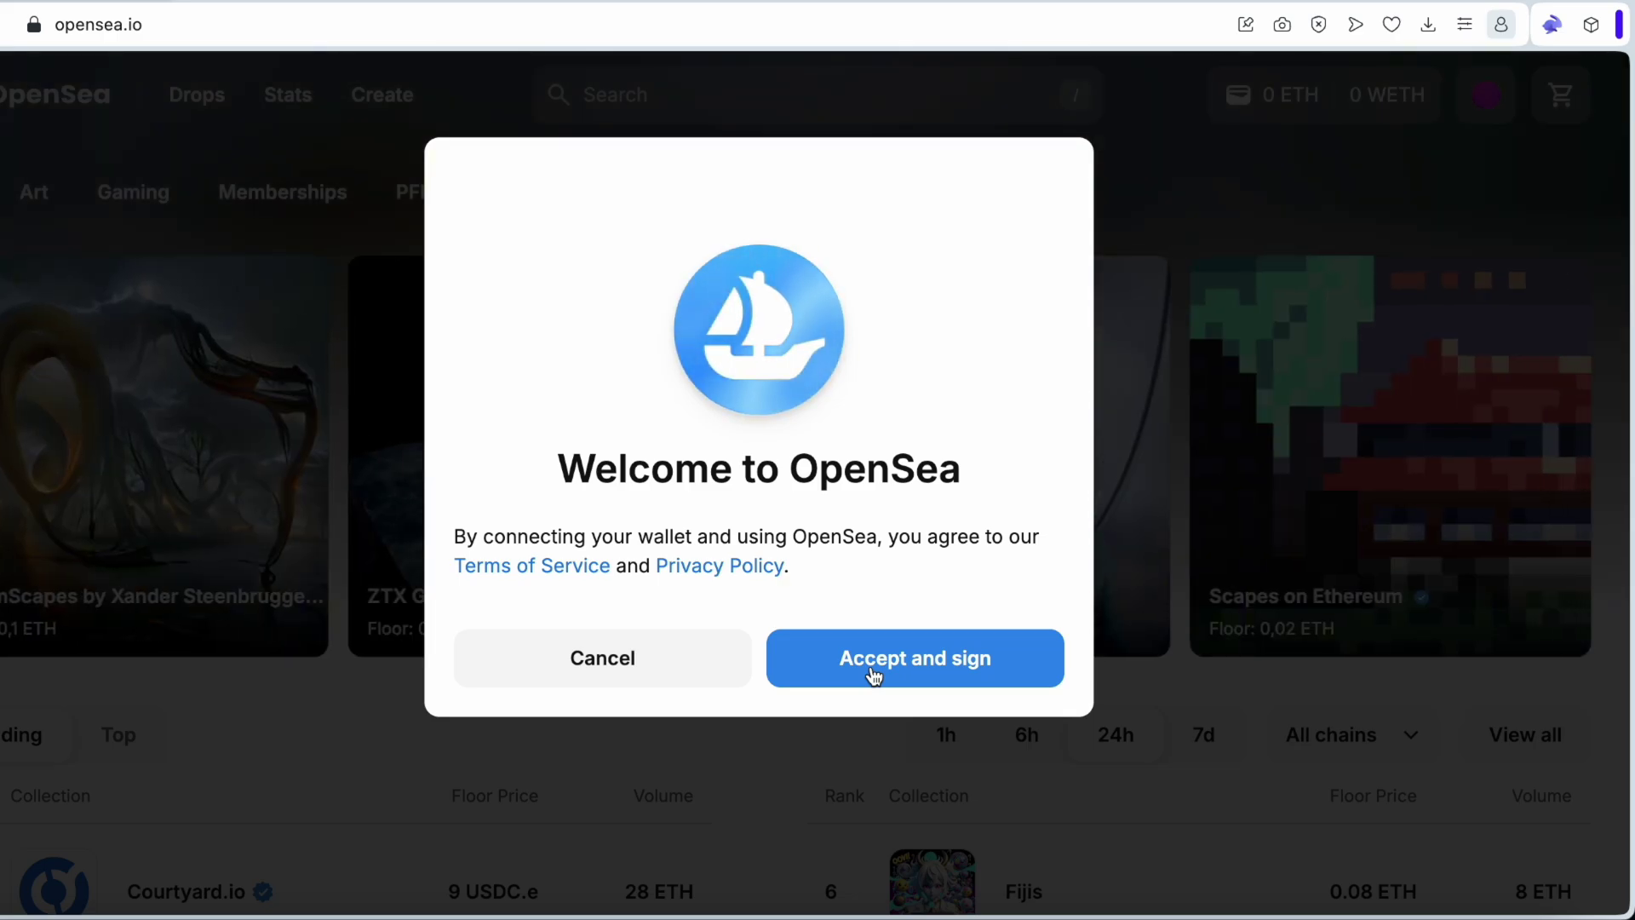
click(875, 675)
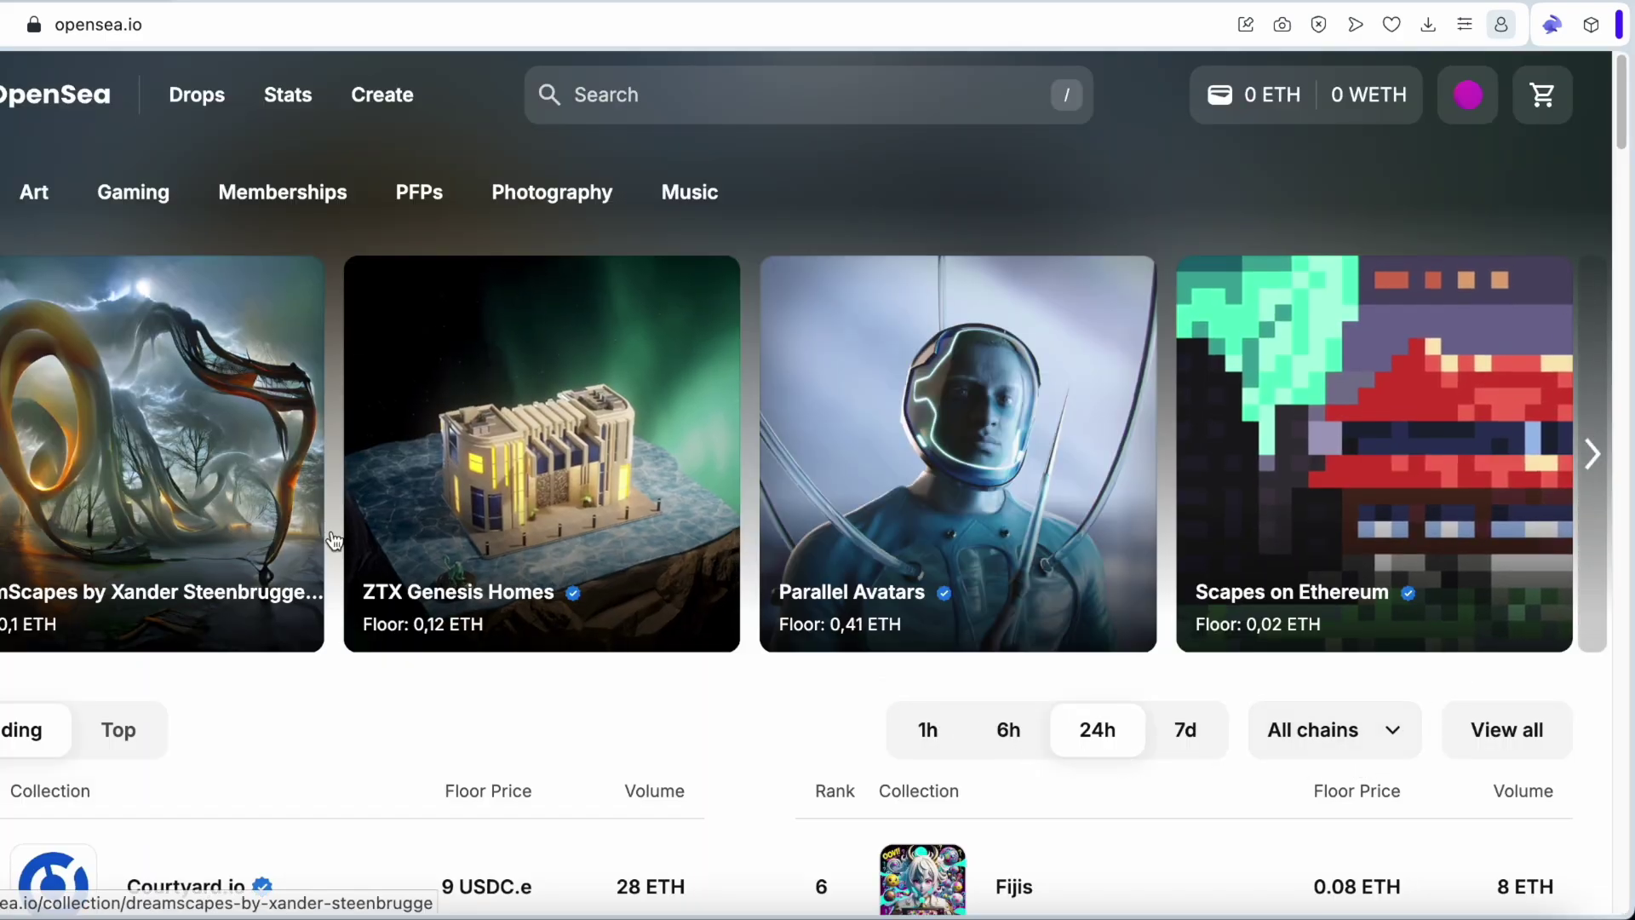
Browse the trending and featured NFT collections on the OpenSea home page
scroll(809, 632, down, 3)
scroll(818, 631, down, 12)
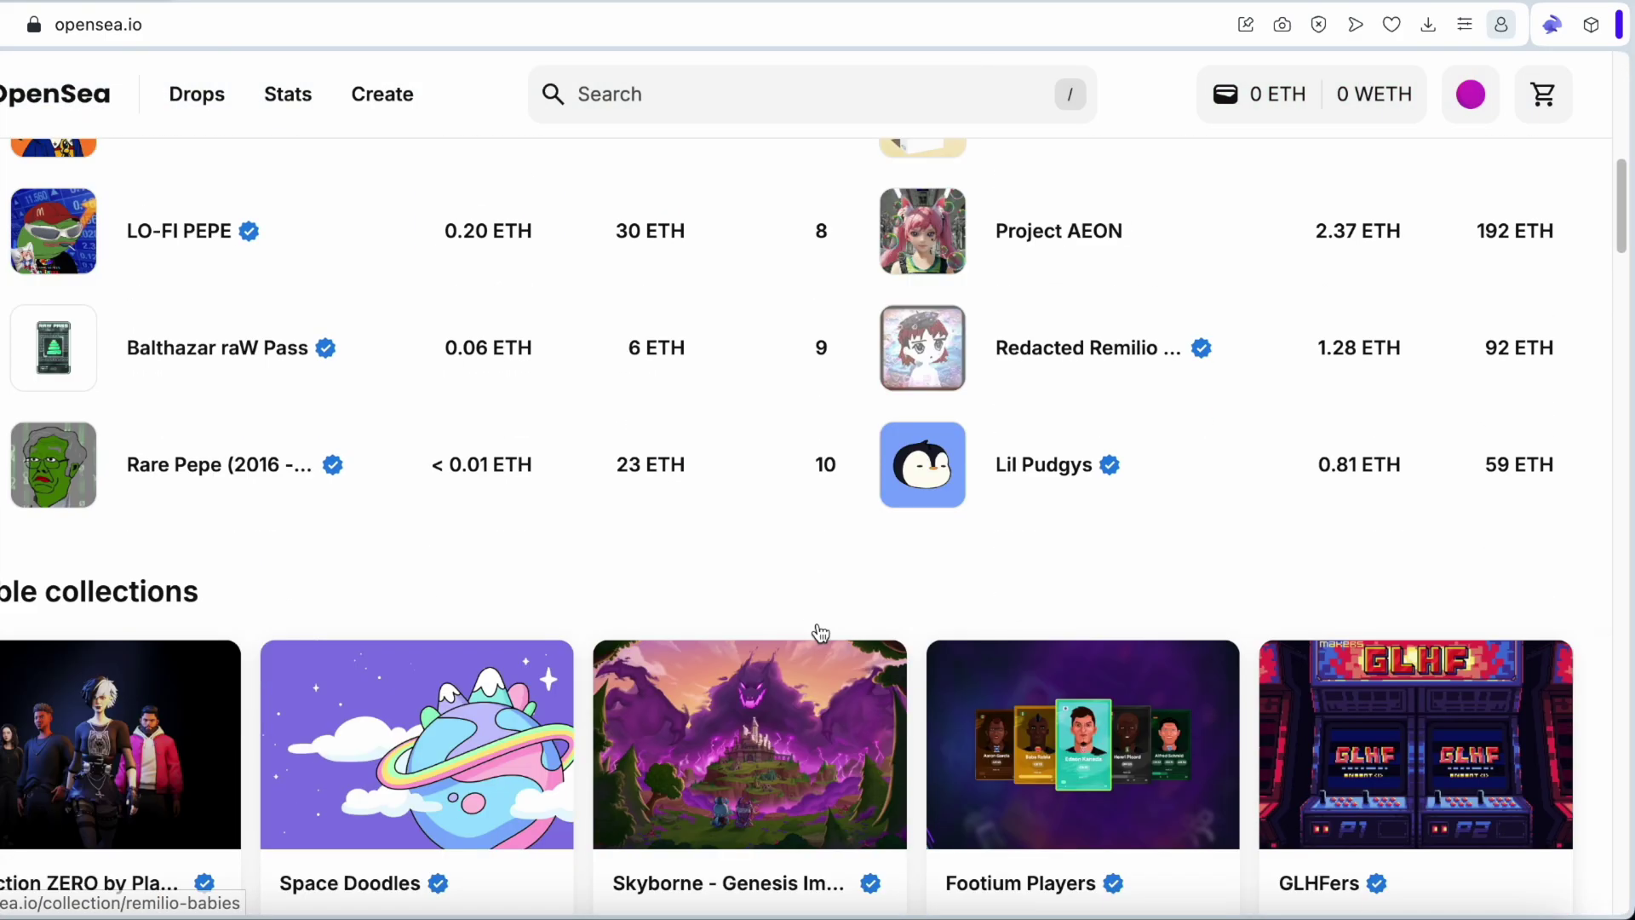
scroll(819, 630, up, 6)
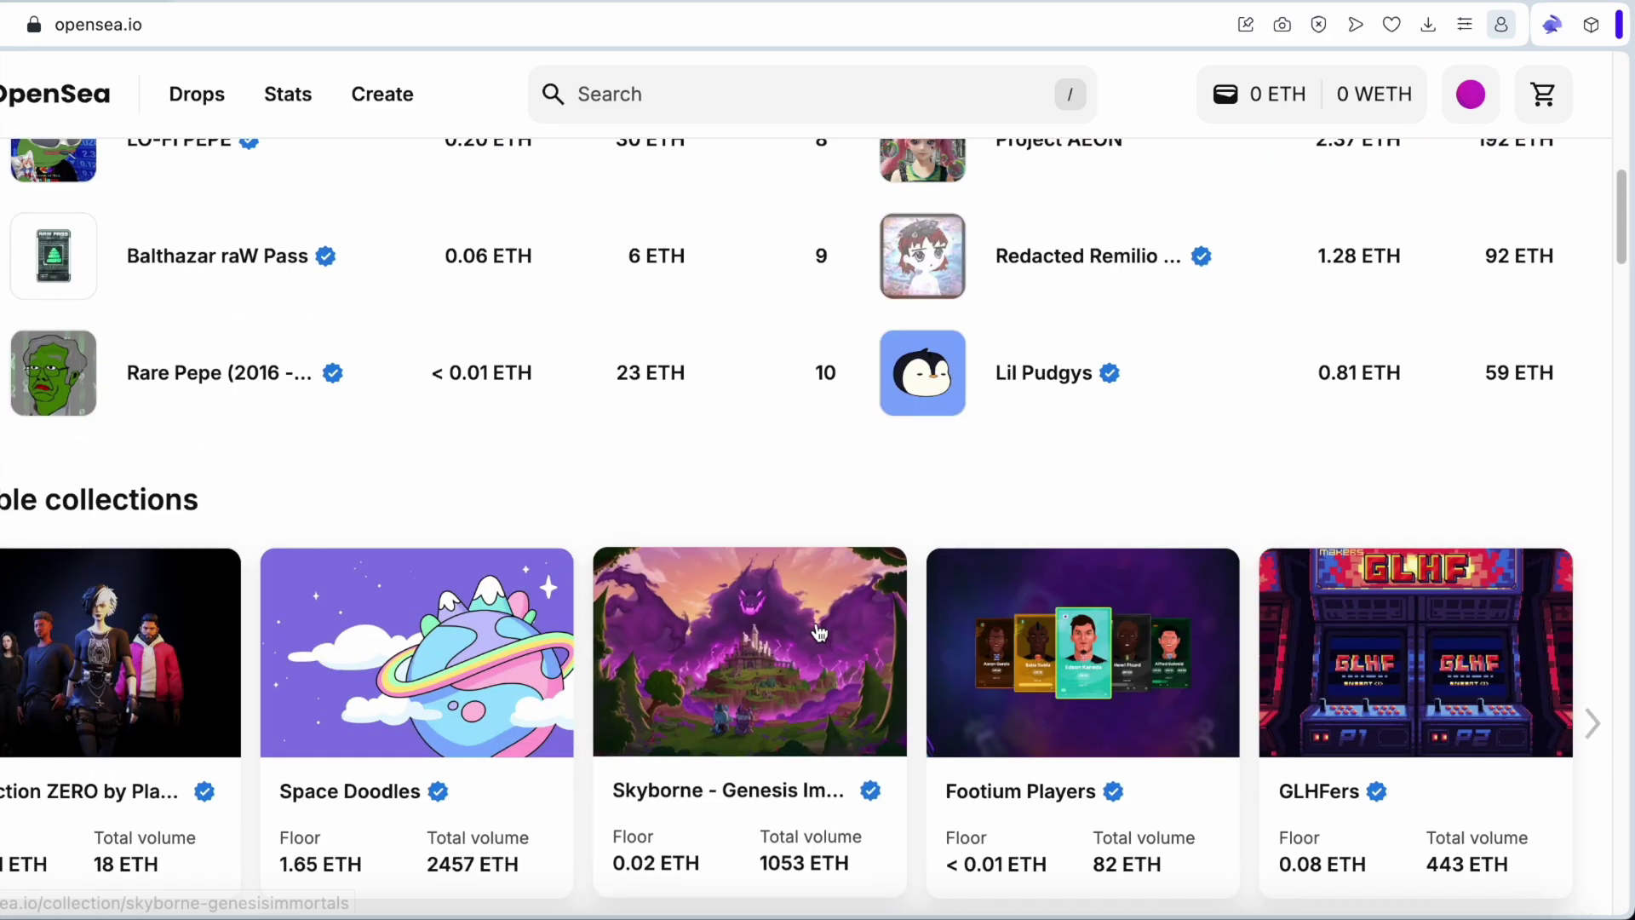
mouse_move(919, 387)
Open uniswap.org and connect Rabby Wallet to it, approving the connection request
click(171, 19)
text(uniswap.org)
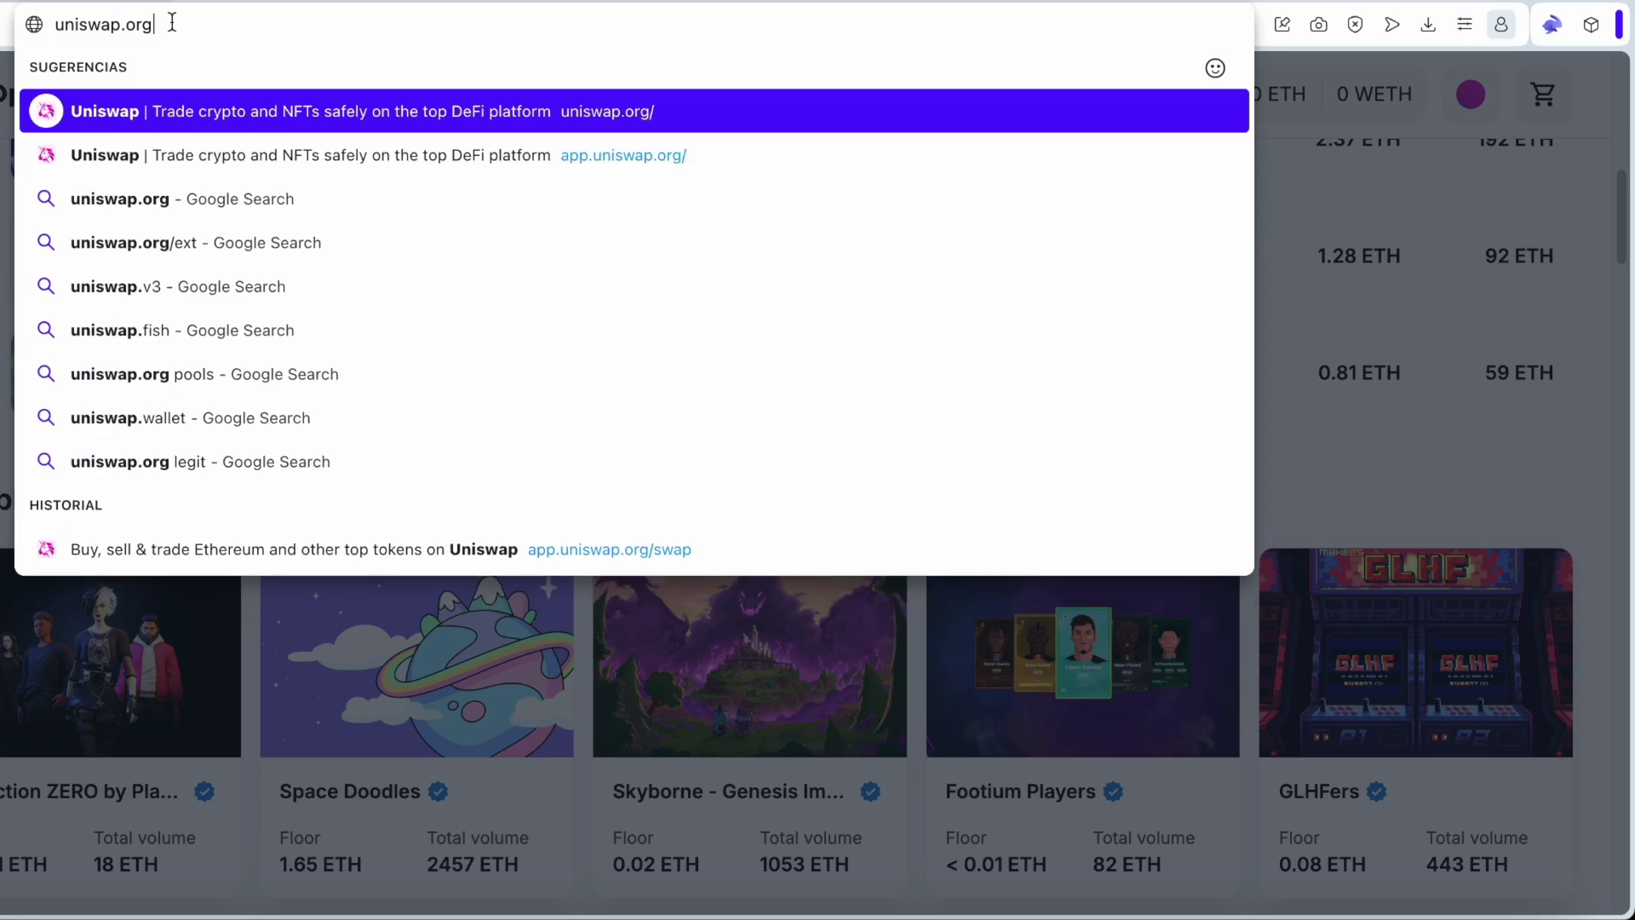
key(Return)
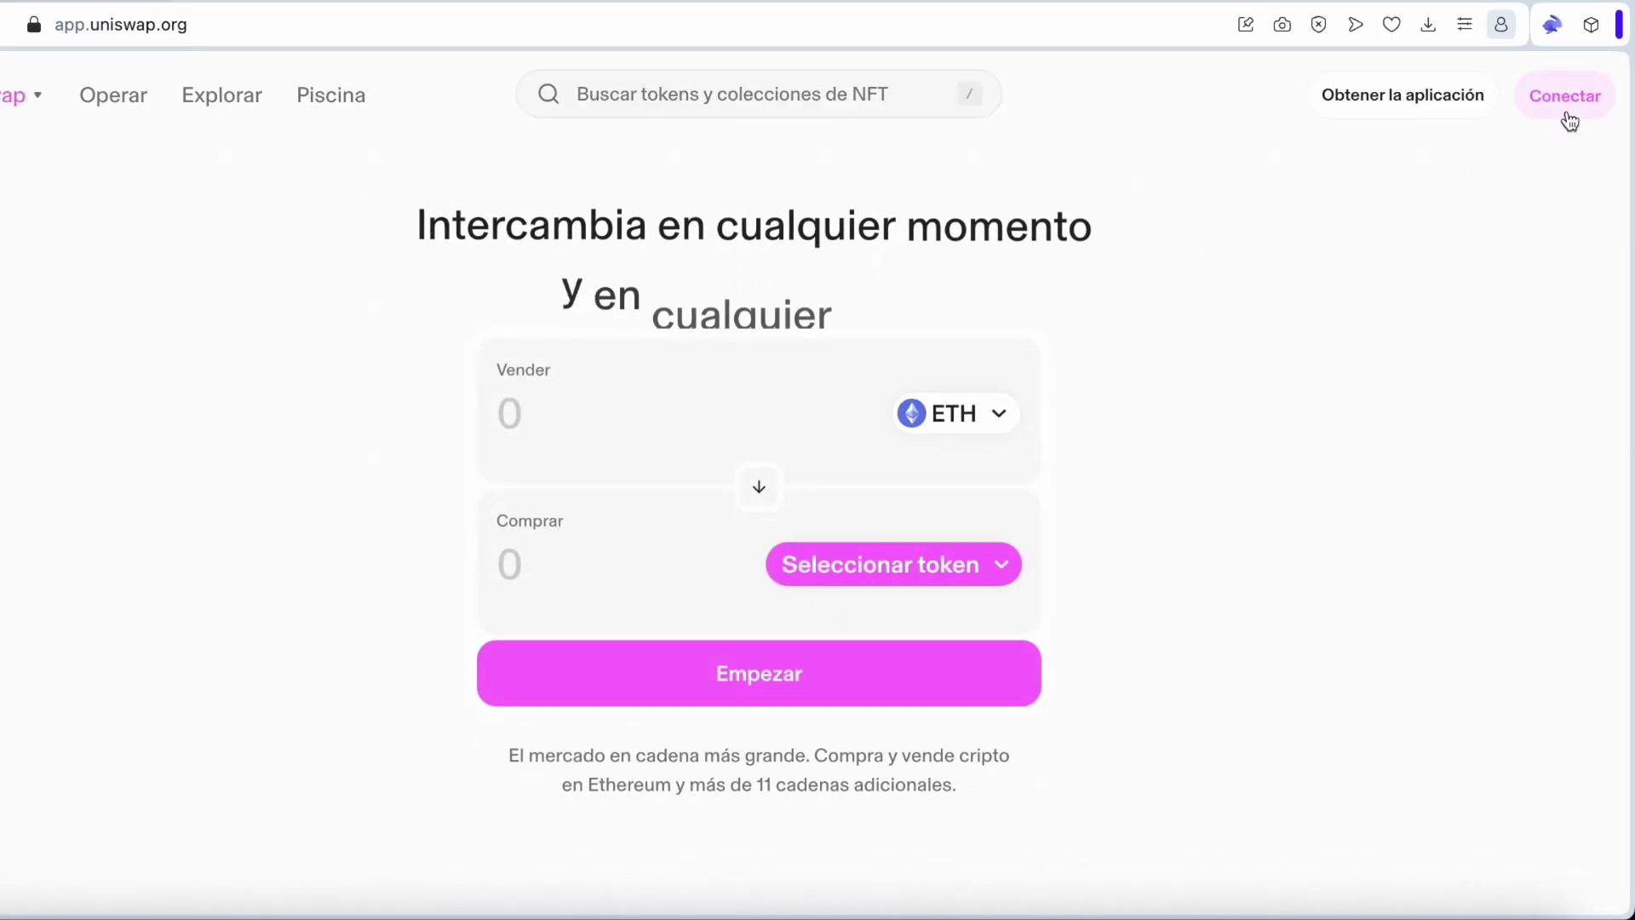
click(1559, 100)
click(1360, 528)
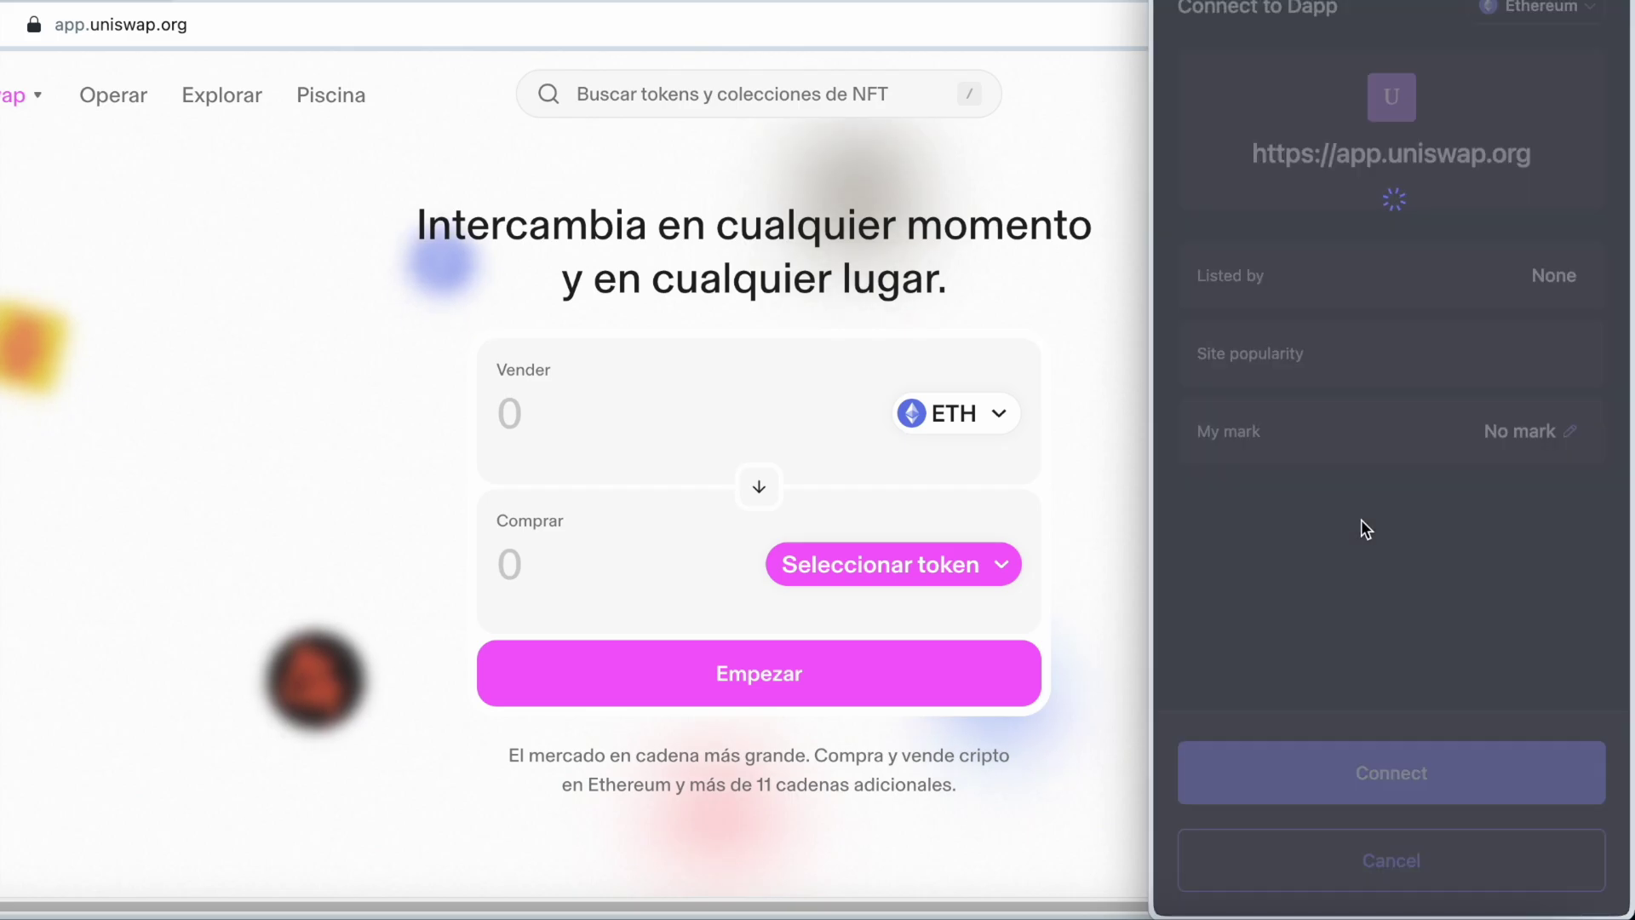
click(1397, 776)
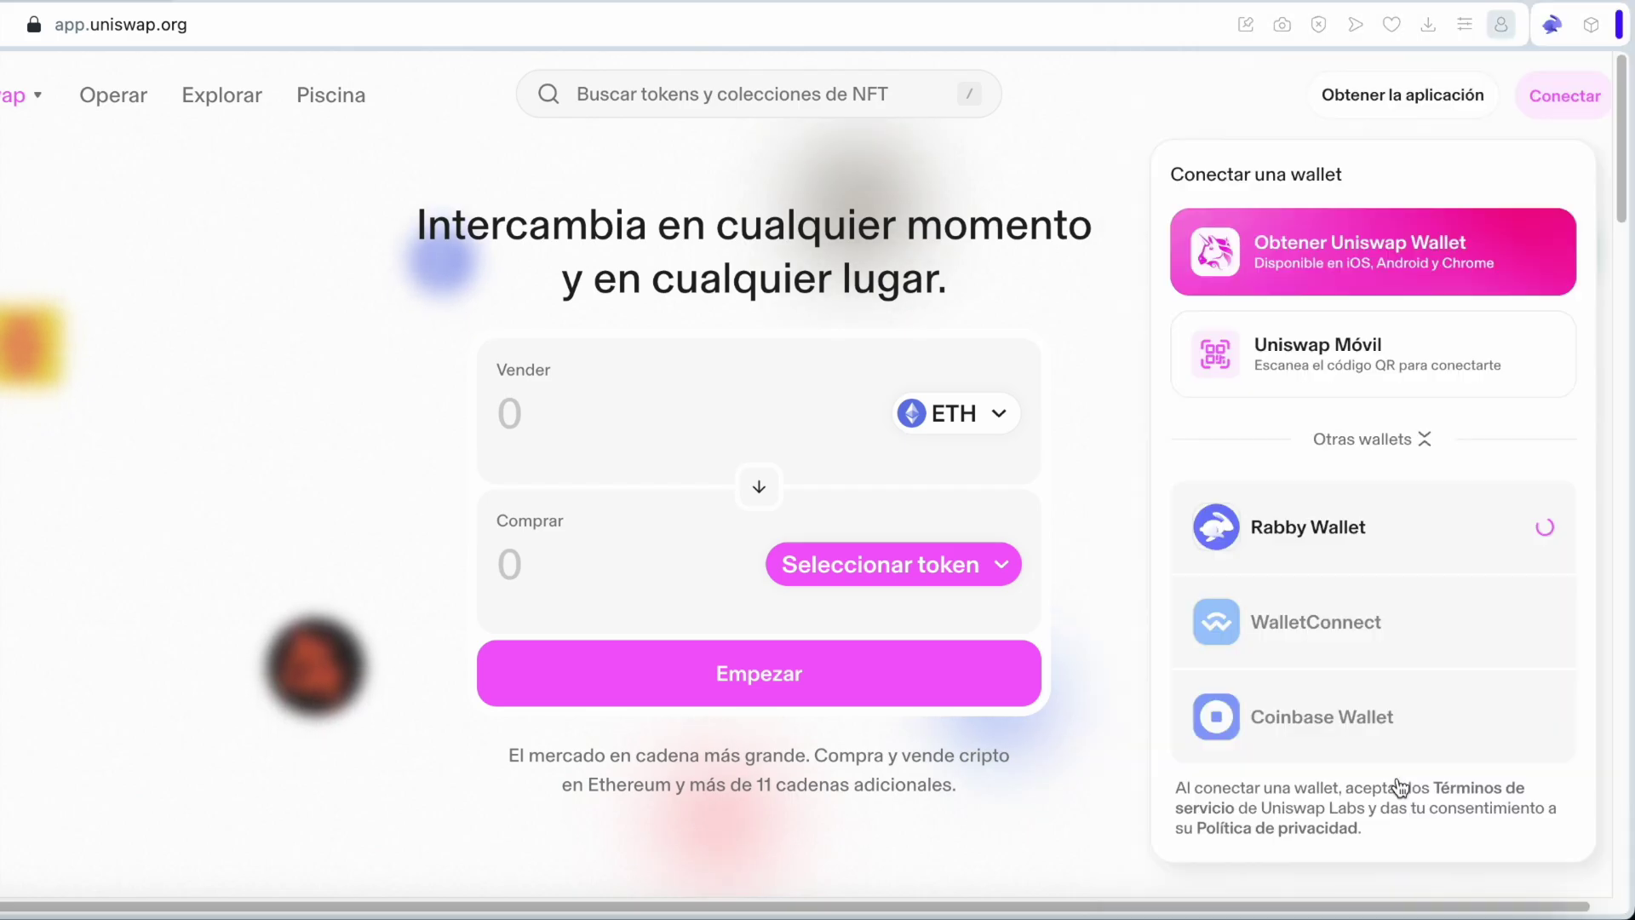
click(1143, 516)
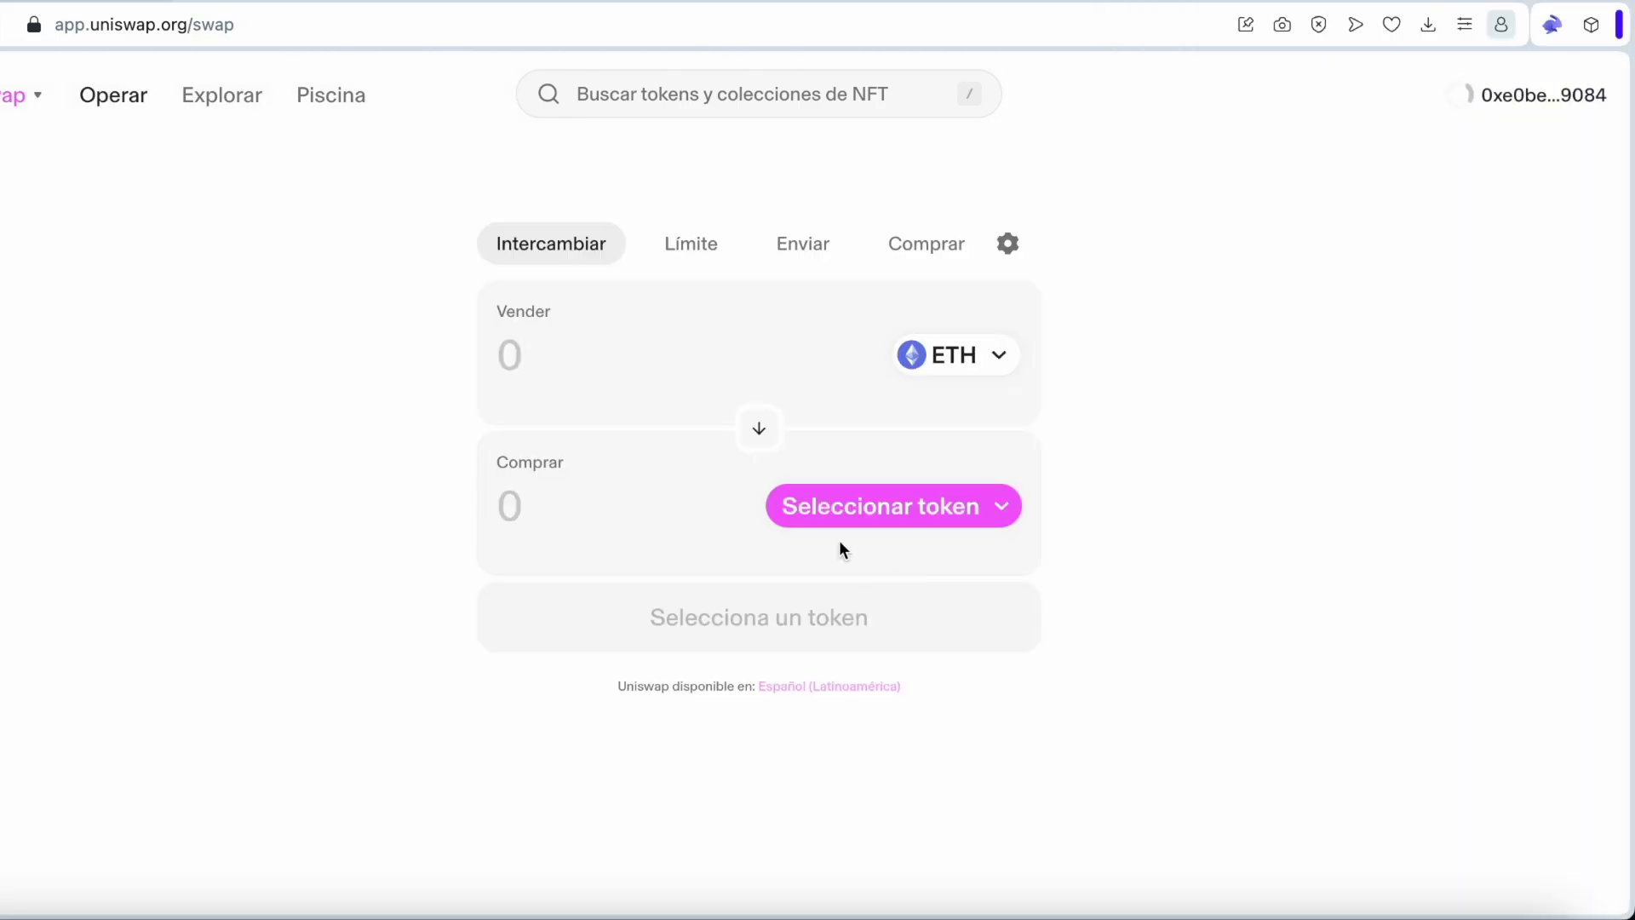
Fill in a swap of 500 ETH for USDT, view the default trade options, and close them
click(960, 515)
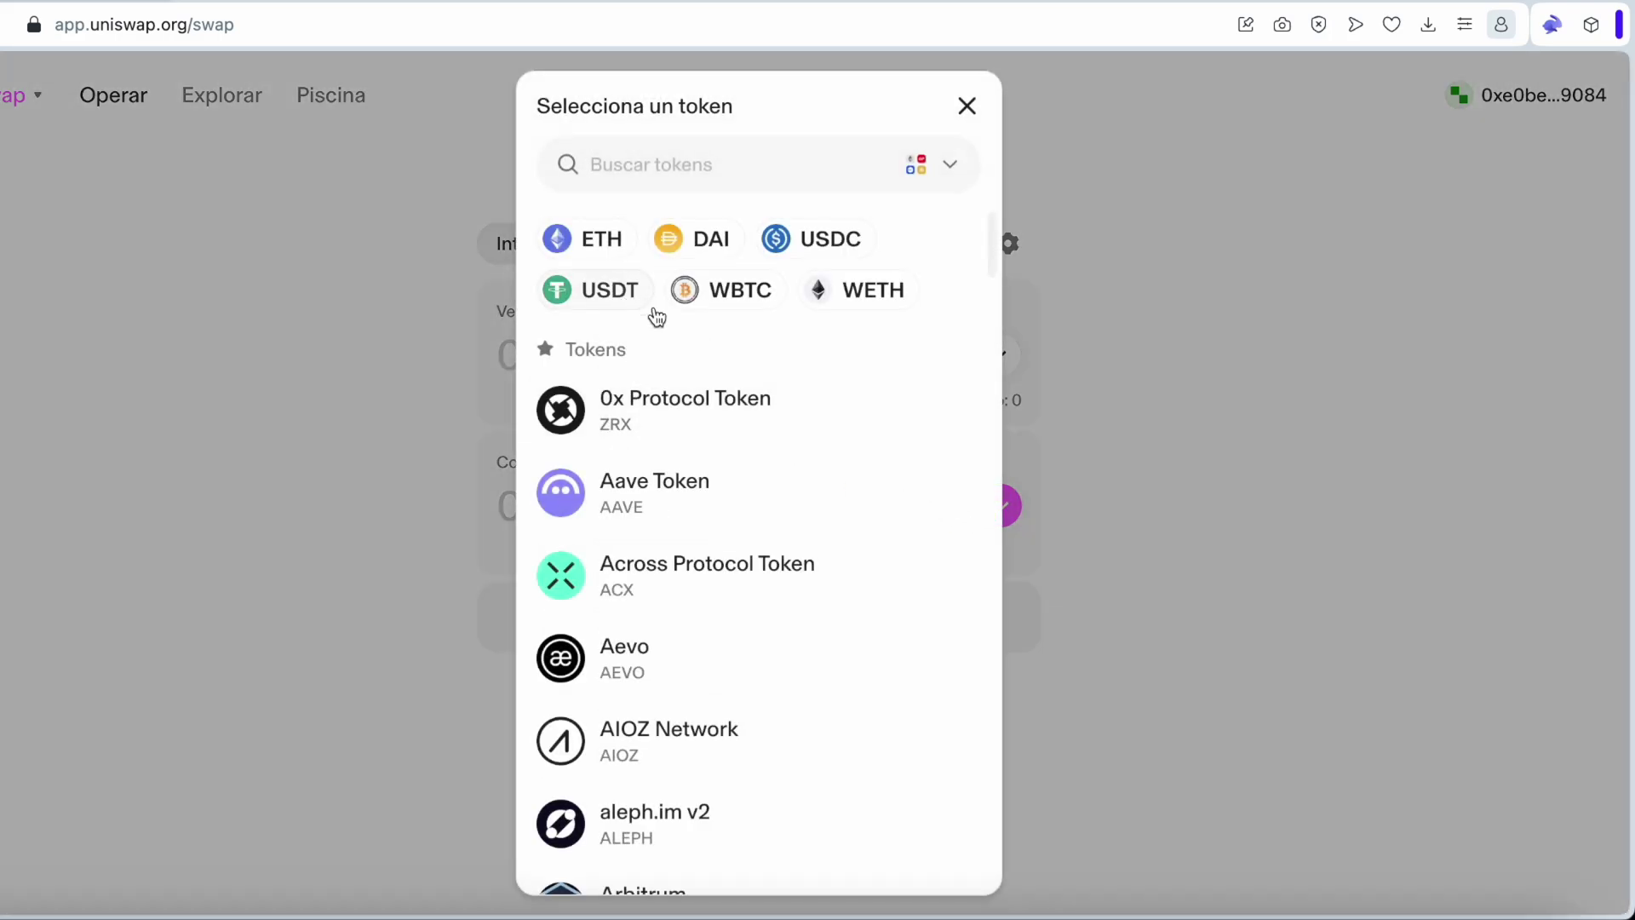
click(637, 291)
text(500)
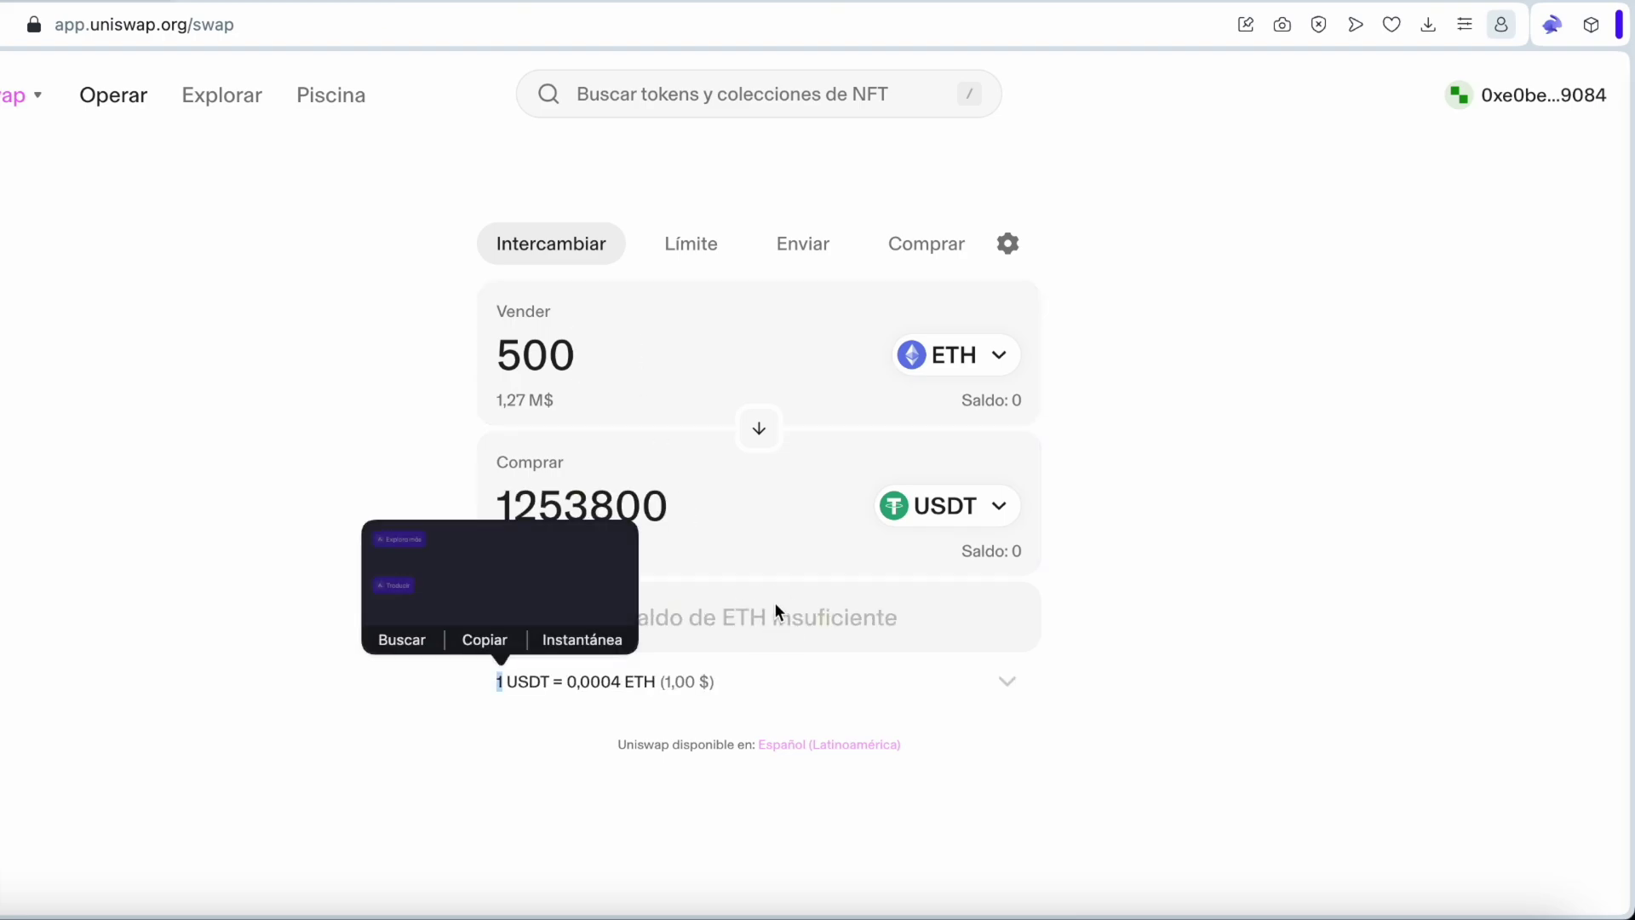
click(1010, 247)
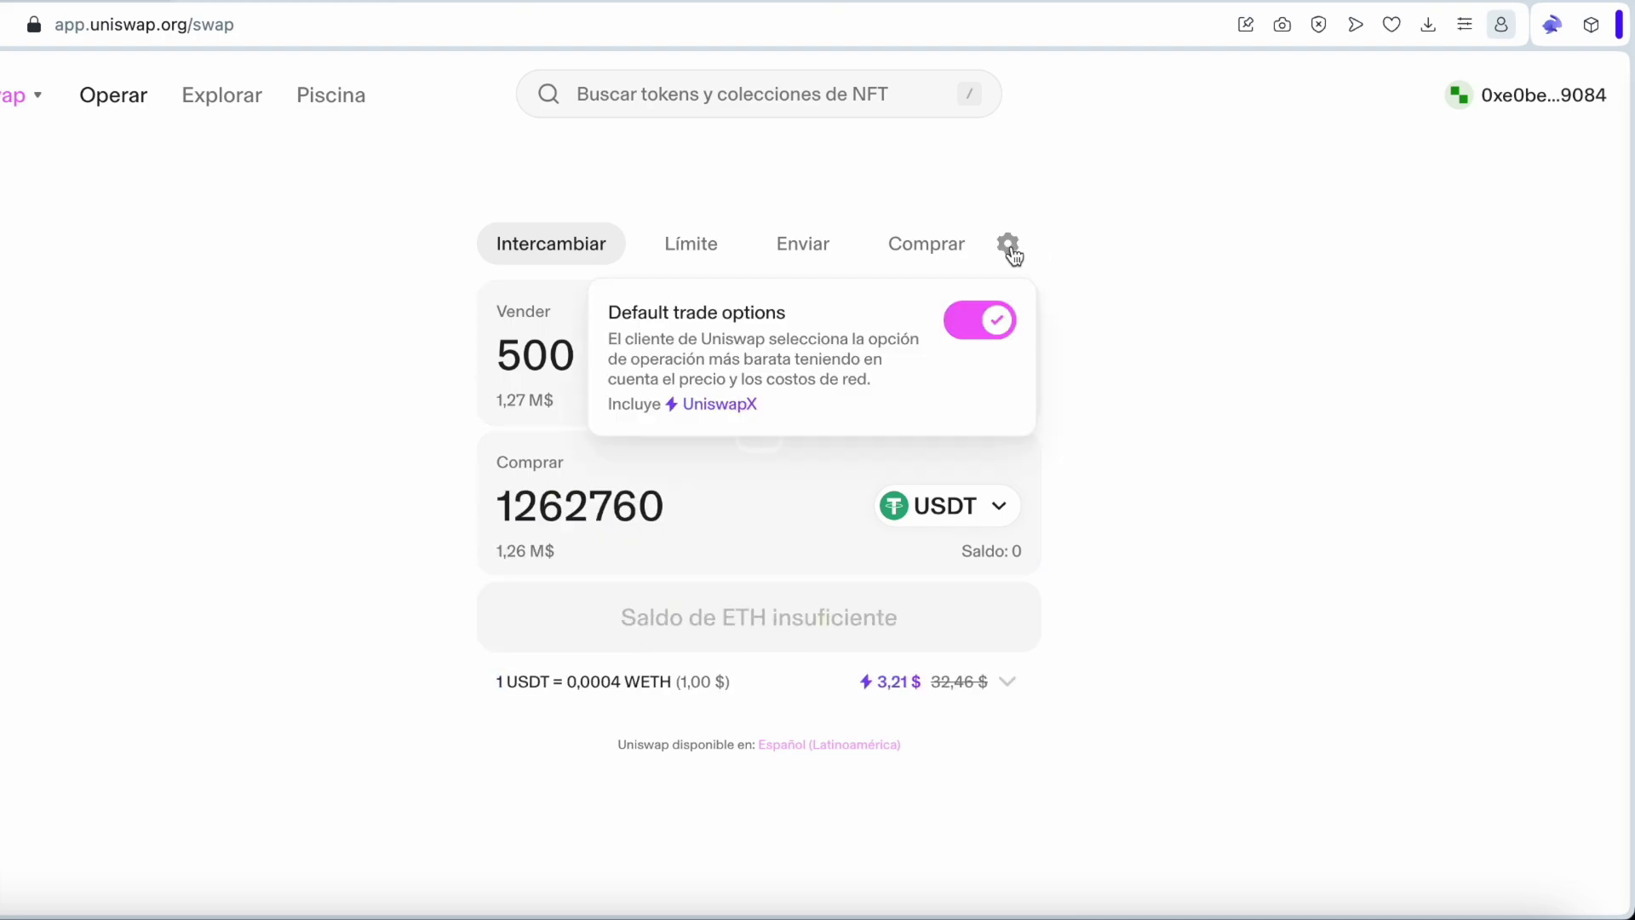
click(1103, 294)
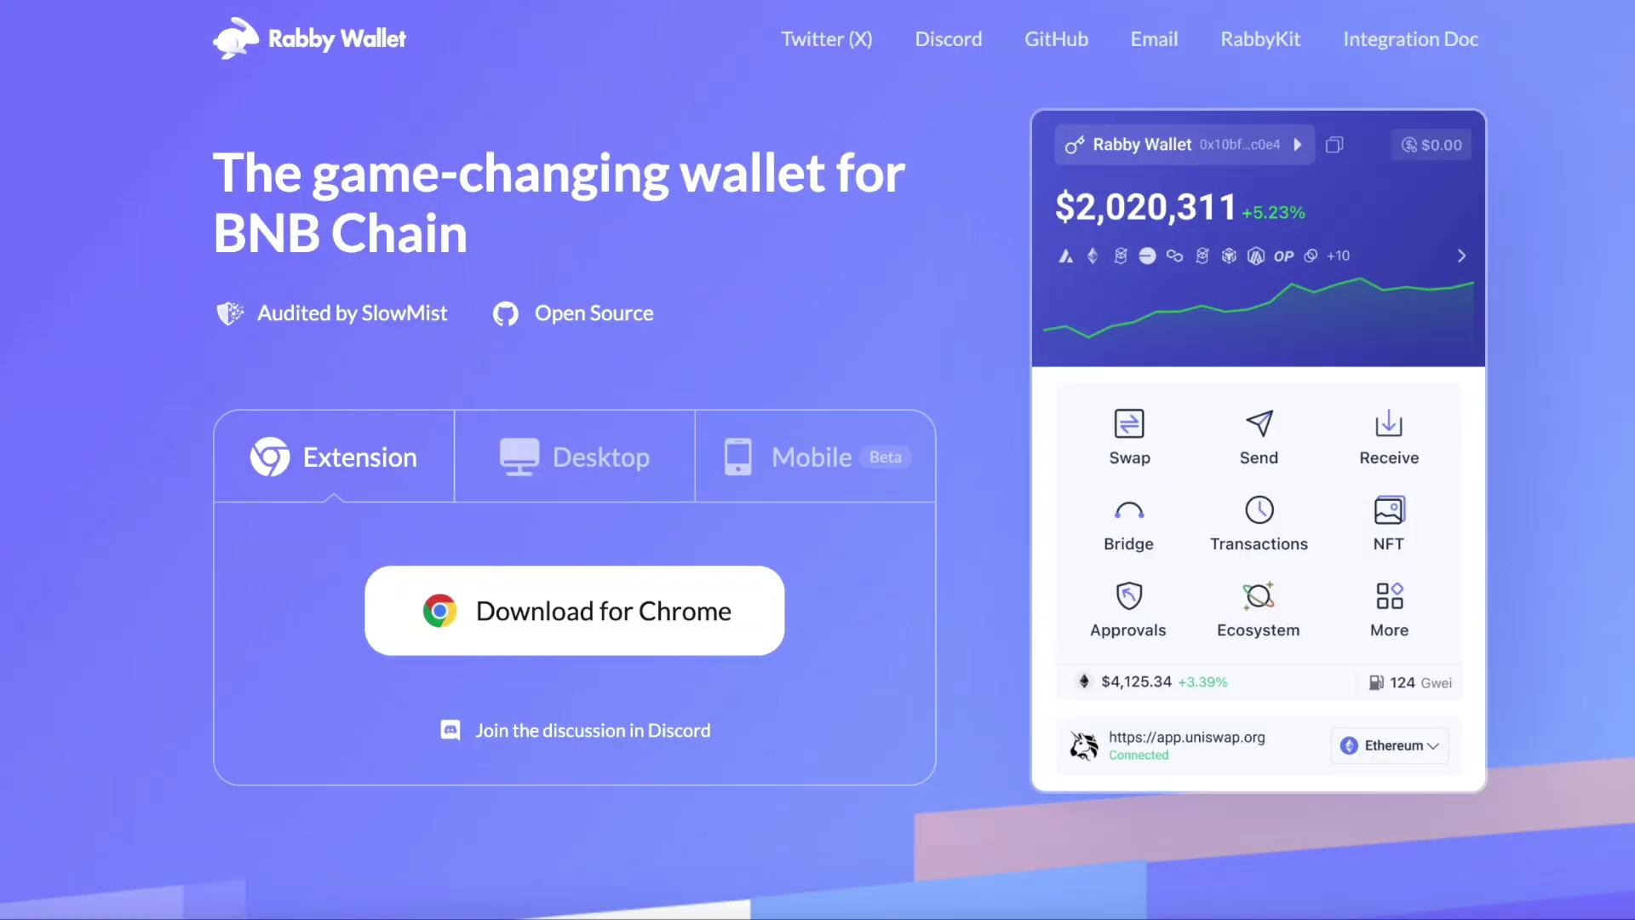